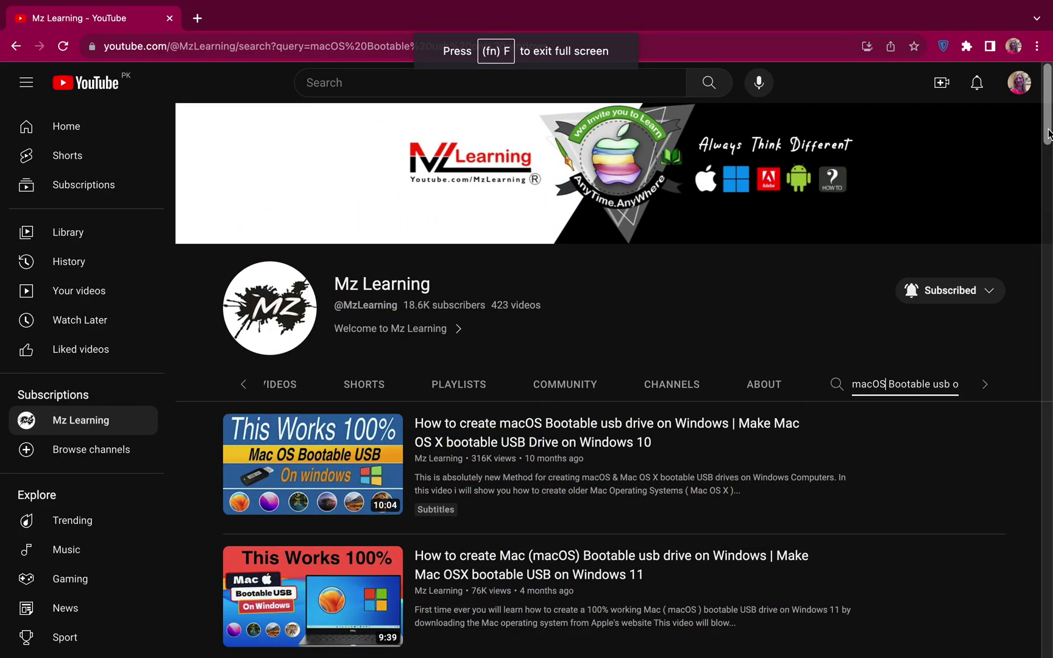
Step: Look through the channel's macOS bootable USB videos for Windows and follow the Monterey 12 link on Apple's macOS download page
scroll(1045, 168, "down", 5)
scroll(1046, 167, "down", 5)
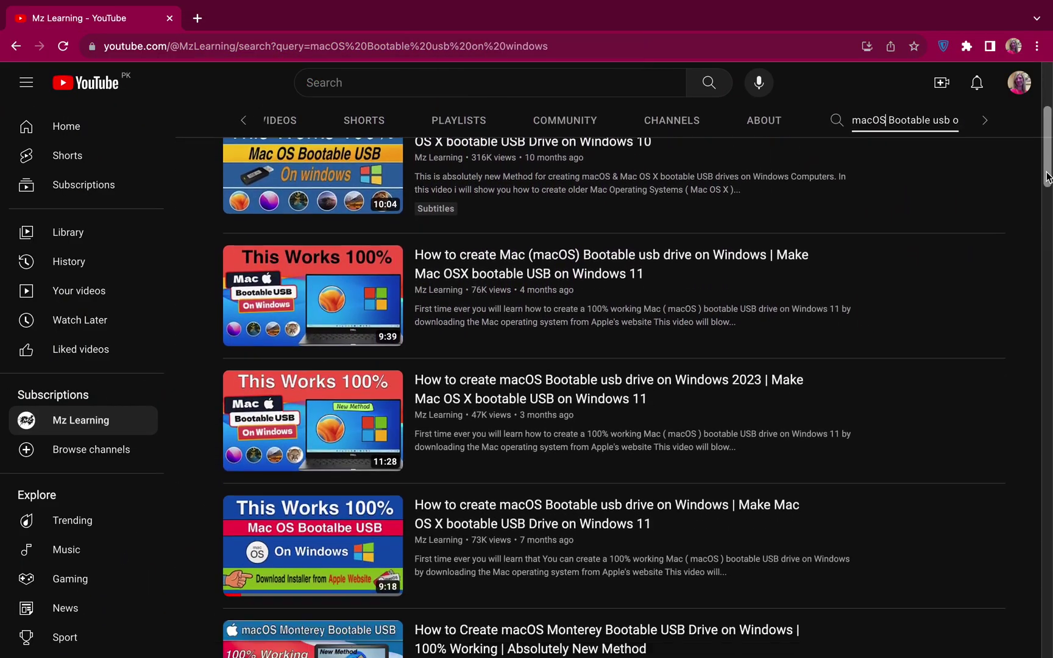
scroll(614, 398, "down", 5)
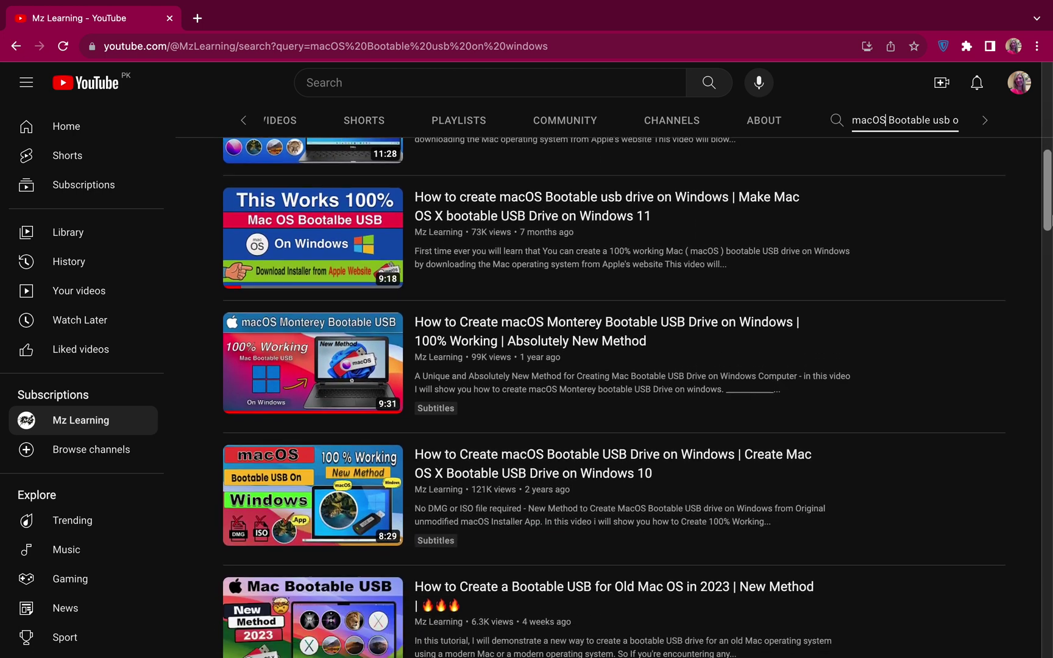
scroll(613, 397, "down", 5)
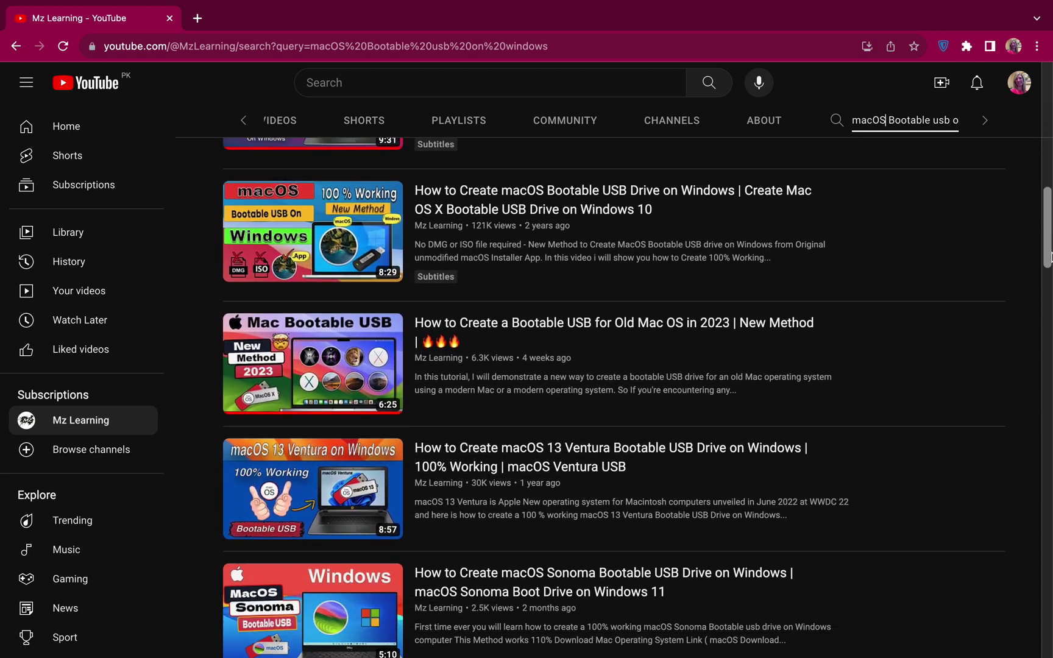
scroll(614, 398, "down", 5)
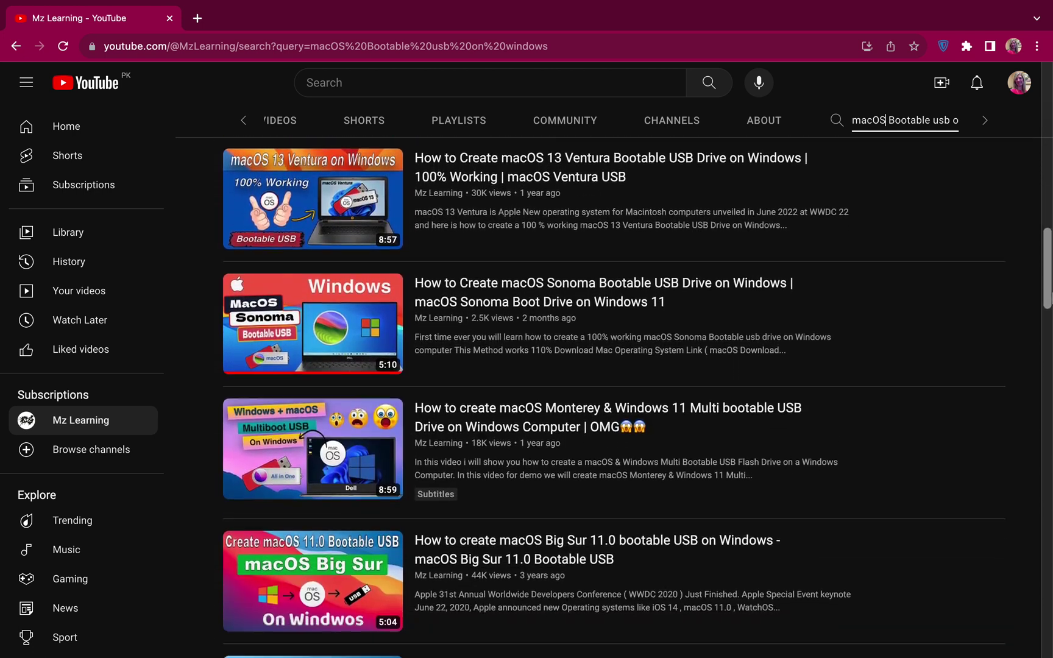
scroll(614, 398, "down", 4)
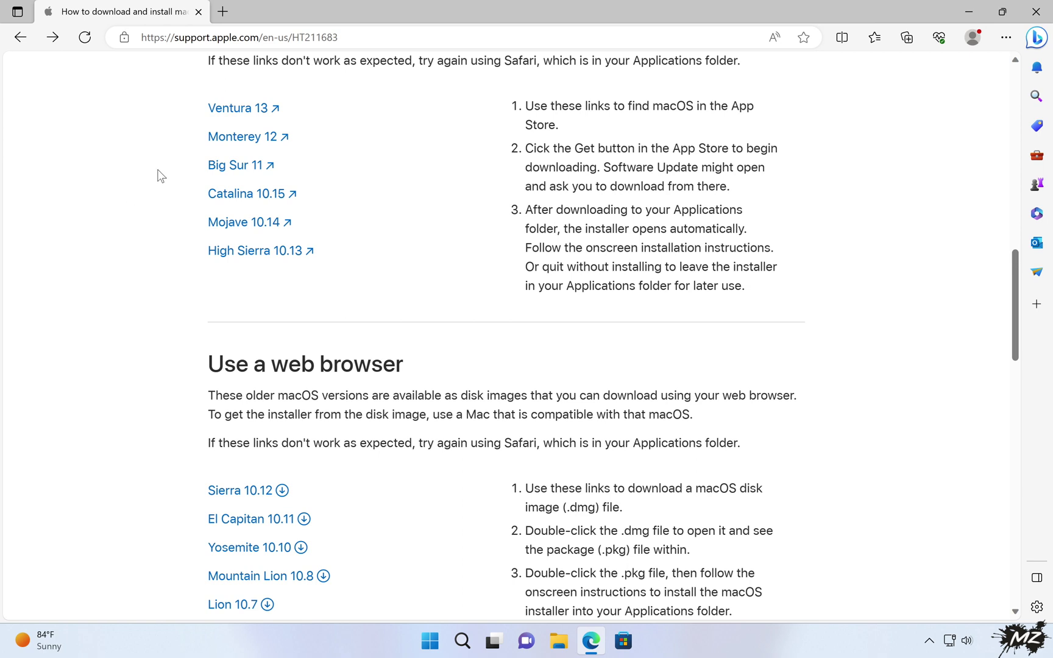
left_click(245, 142)
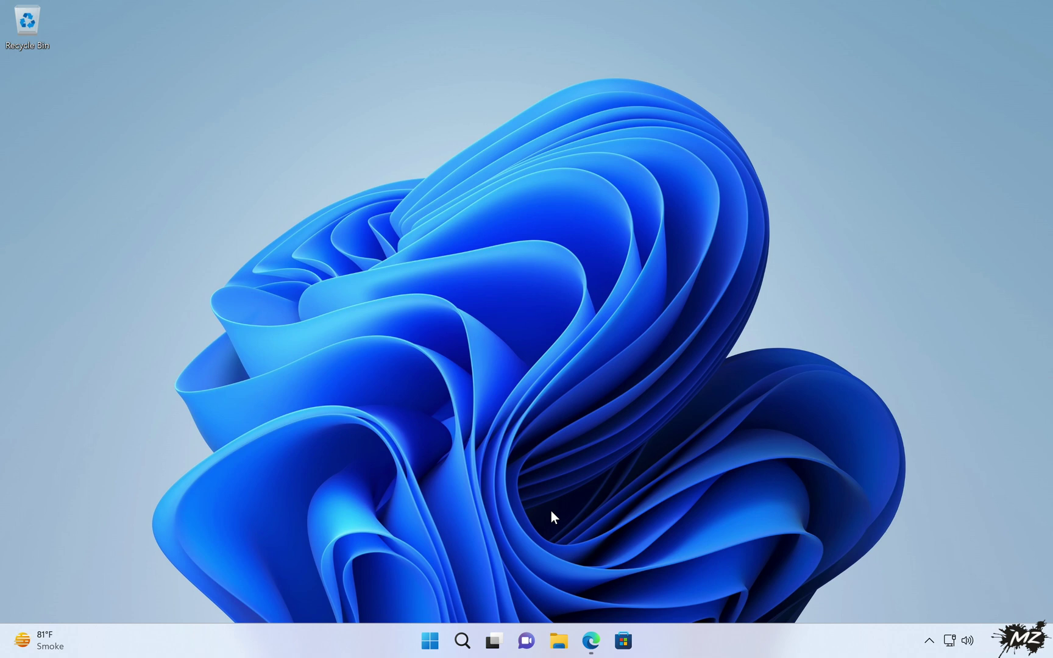
Step: Find and launch Paragon Partition Manager 17 CE and bring up its list of disks and volumes
left_click(596, 641)
left_click(431, 641)
type("par")
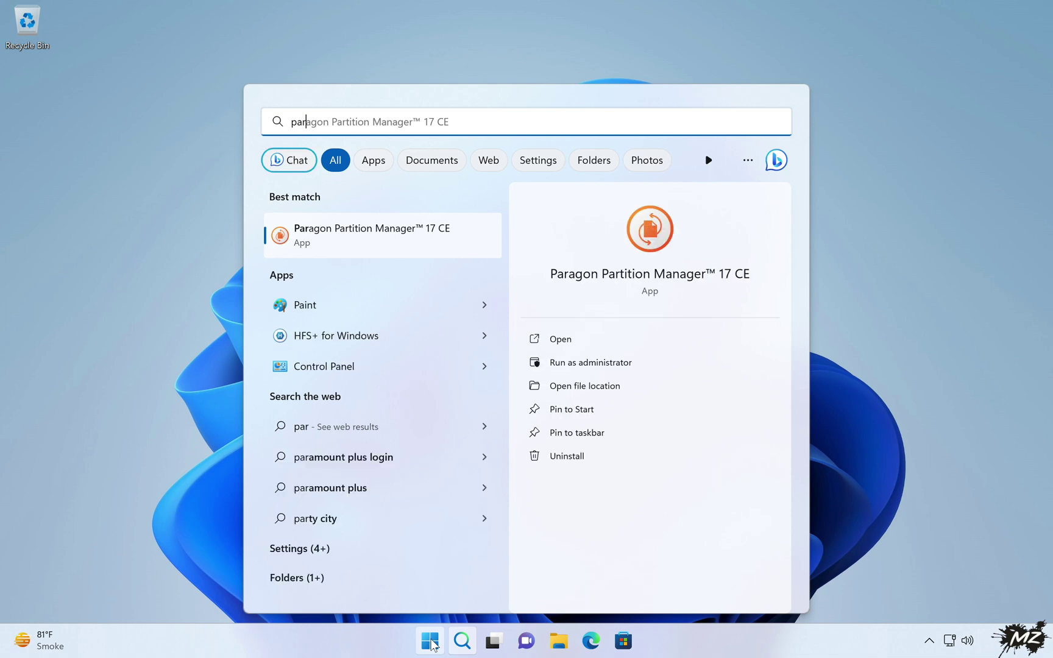
key("Return")
left_click(450, 453)
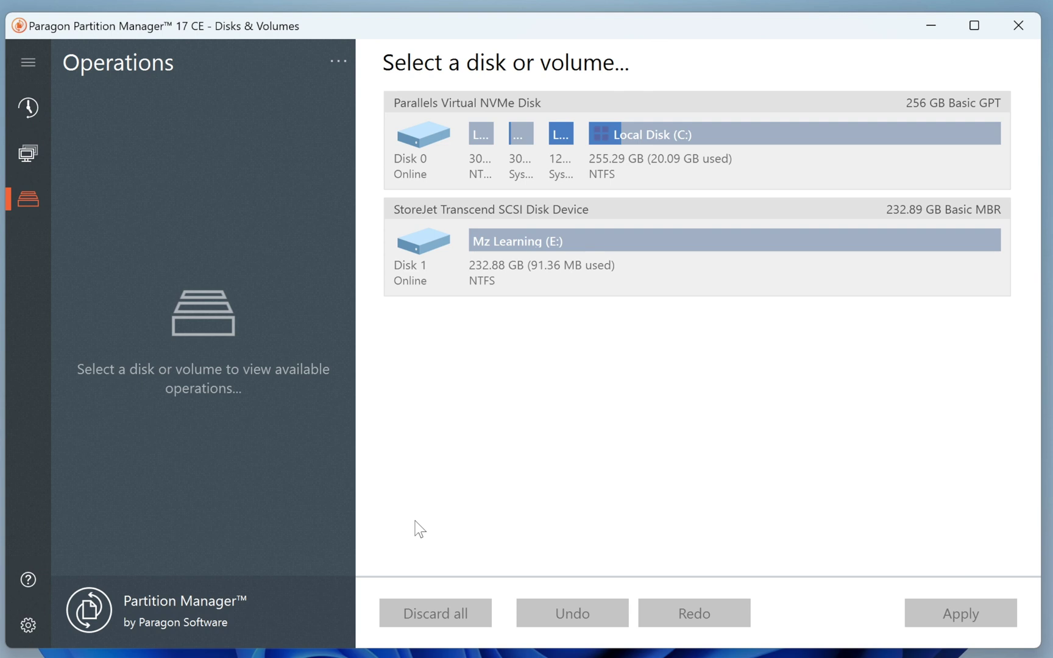
Step: Convert the StoreJet Transcend disk (Disk 1) from MBR to GPT immediately
left_click(426, 212)
left_click(199, 203)
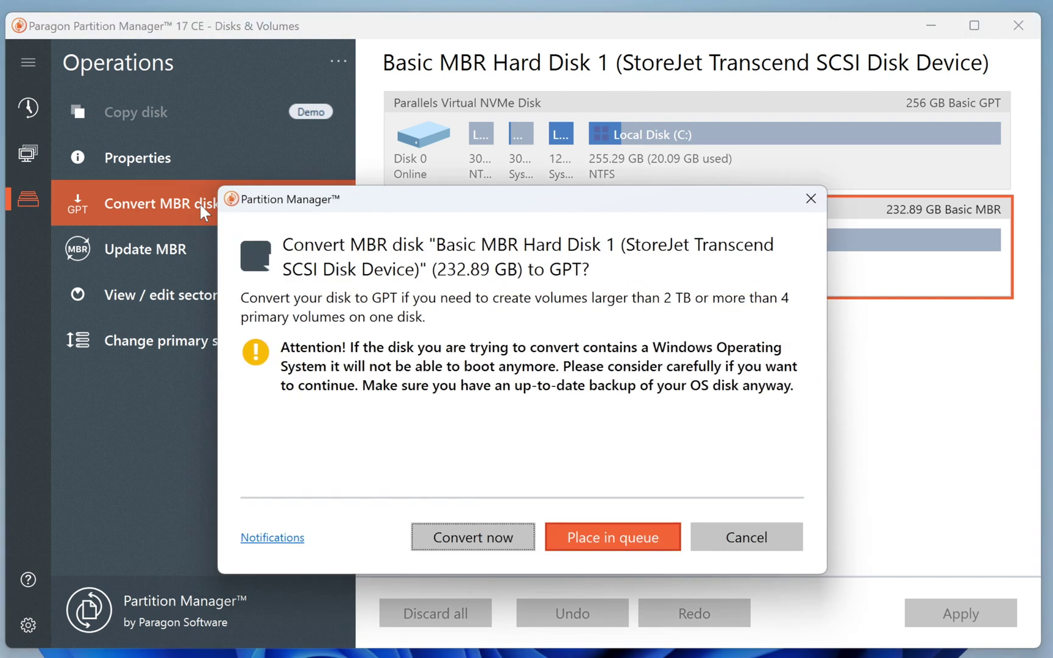
left_click(436, 536)
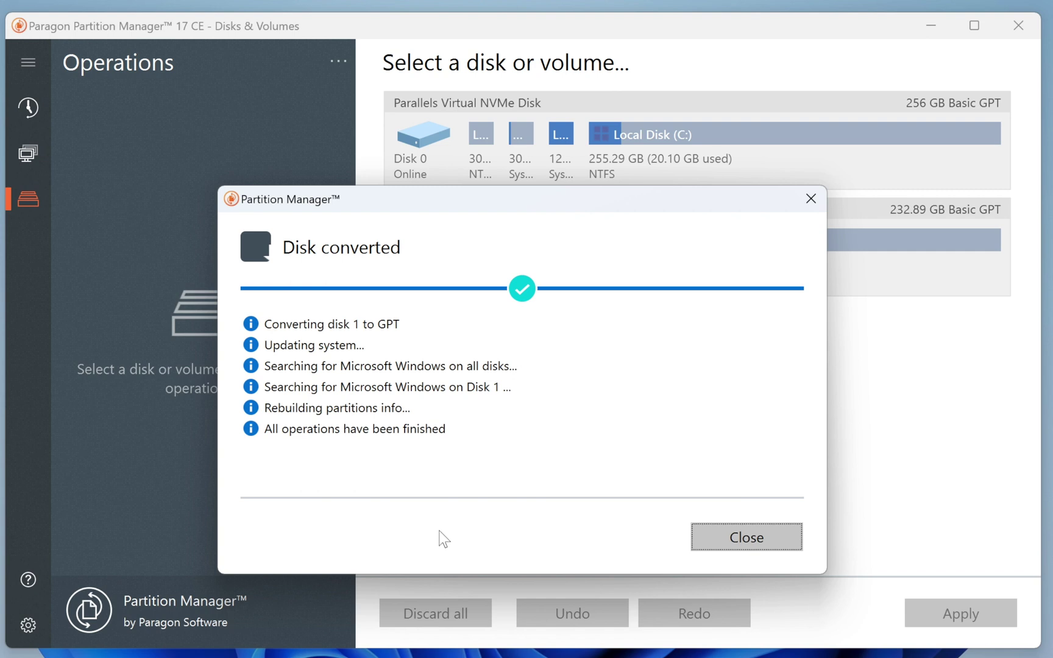
left_click(713, 531)
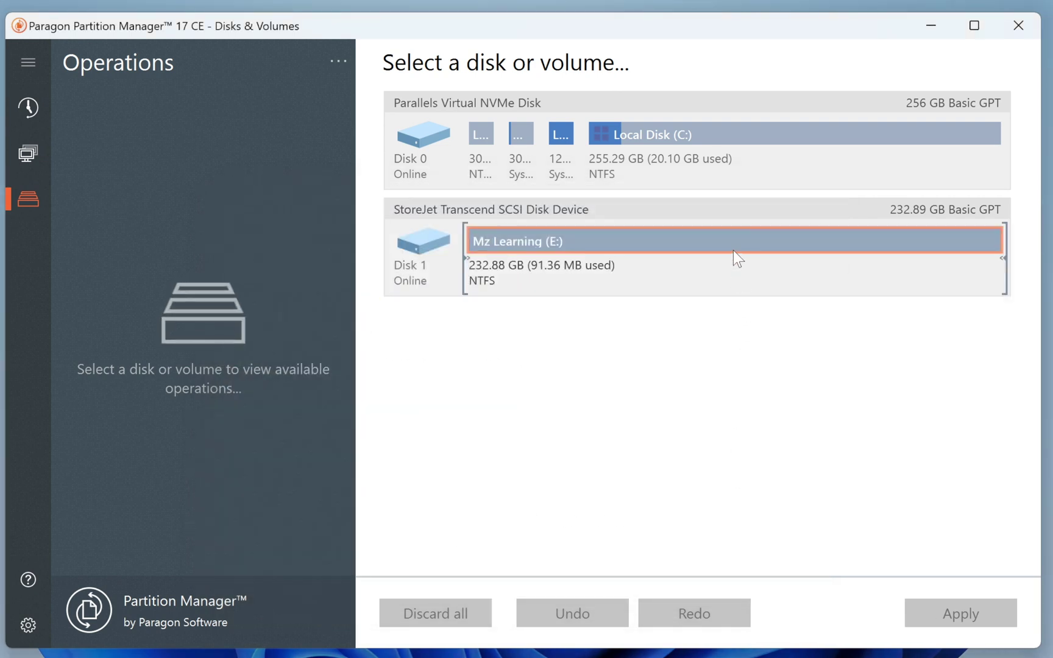
Step: Set up formatting of the Mz Learning (E:) volume with the Apple HFS file system and the volume label macOS
left_click(671, 242)
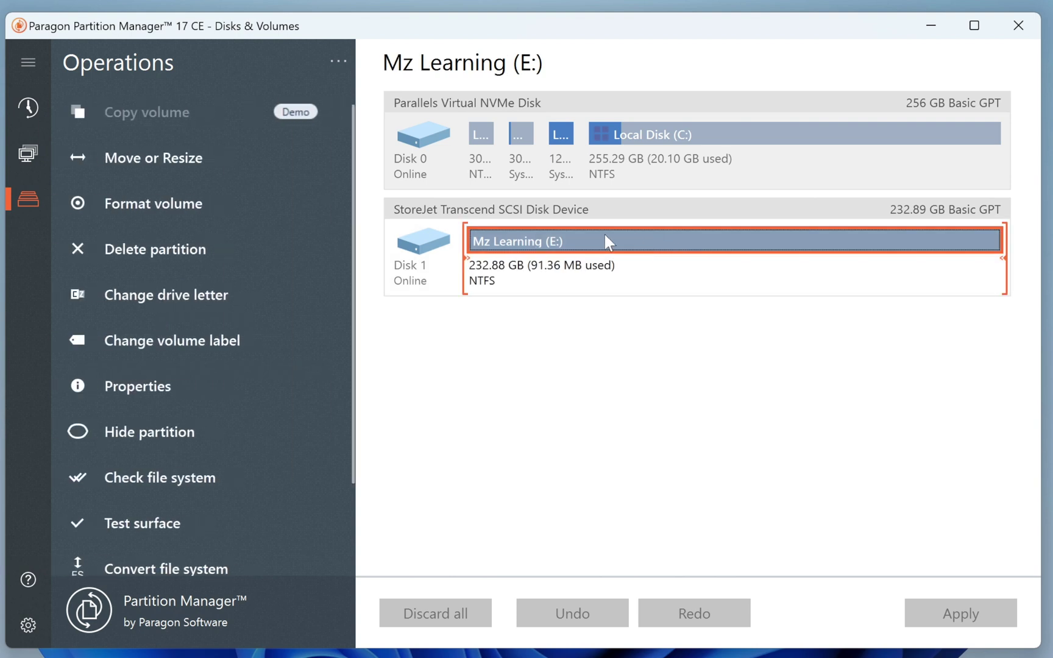
left_click(230, 199)
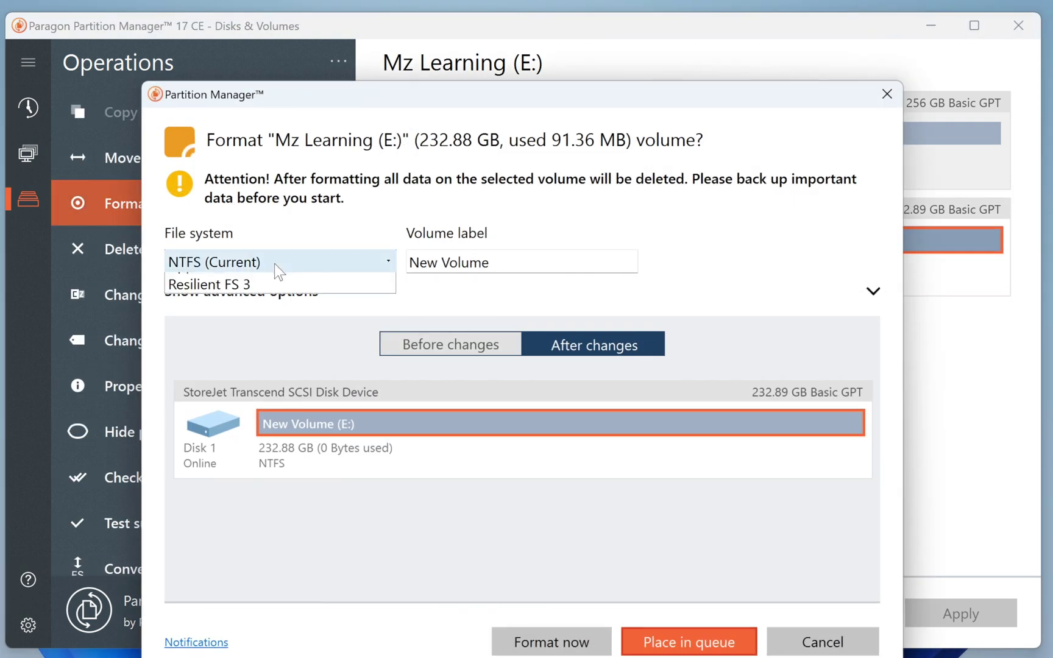
left_click(274, 263)
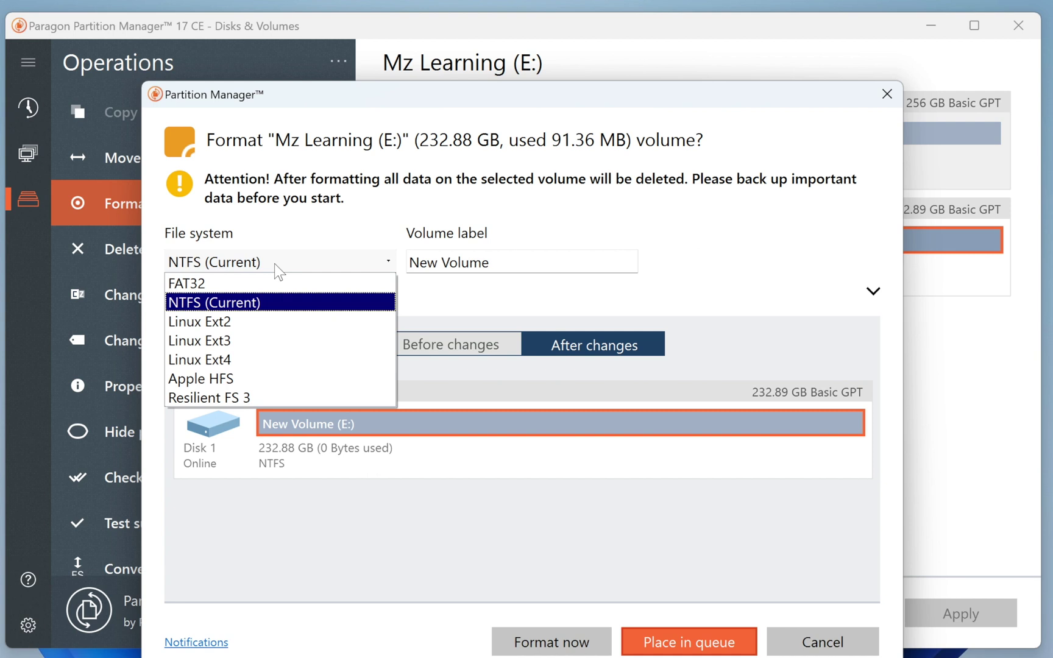
left_click(253, 373)
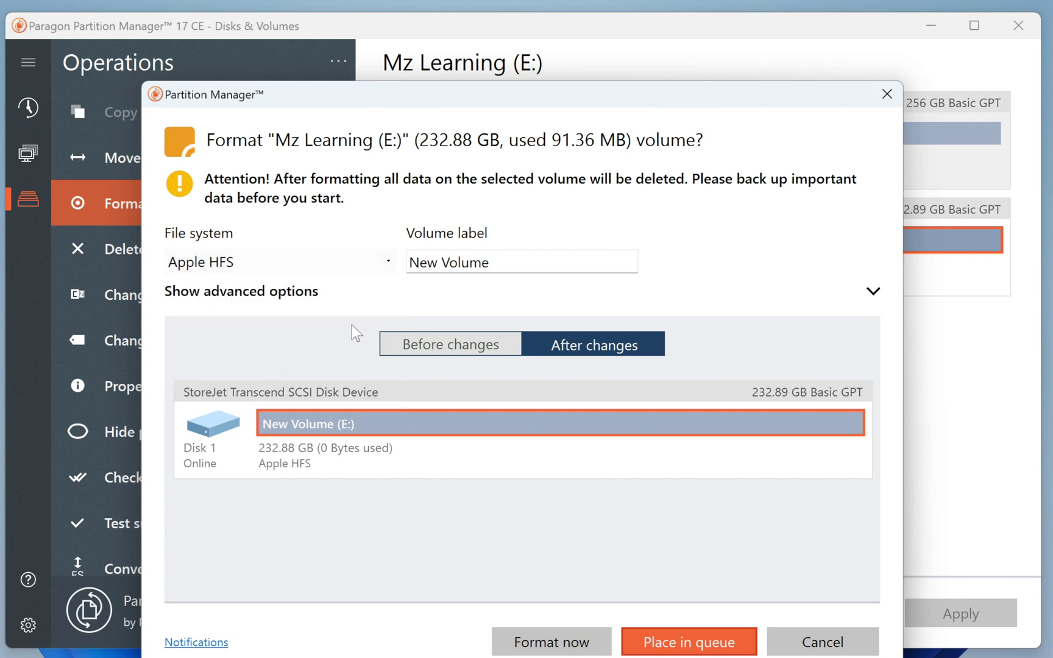
left_click_drag(501, 263, 372, 251)
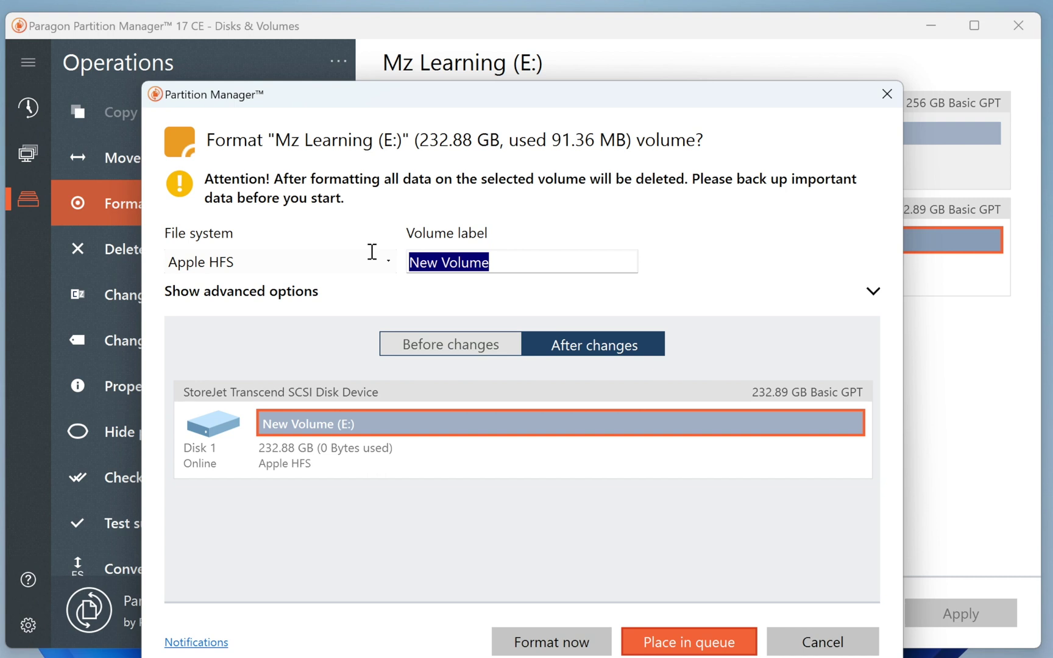
type("macOS")
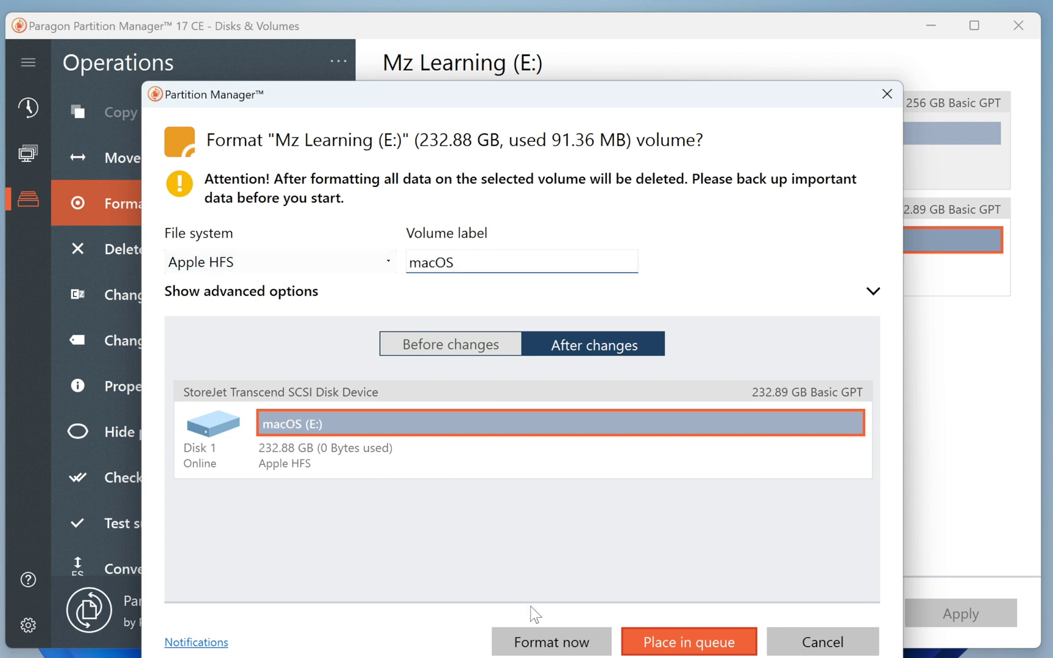
Step: Format the E: volume immediately, confirming that its data may be deleted, and close the finished format dialog
left_click(534, 634)
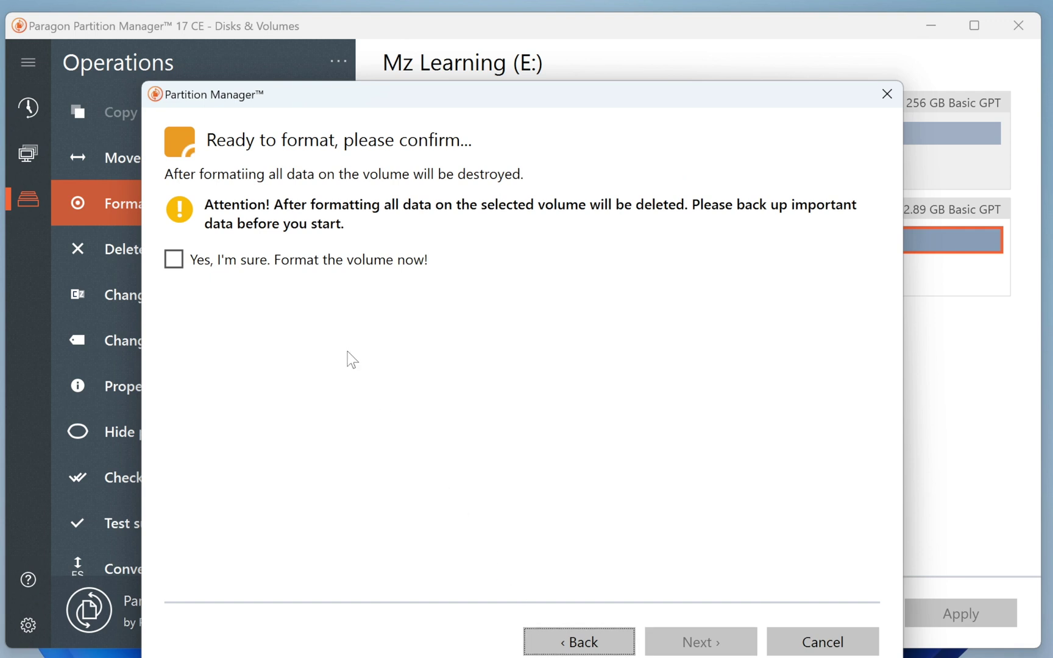
left_click(173, 259)
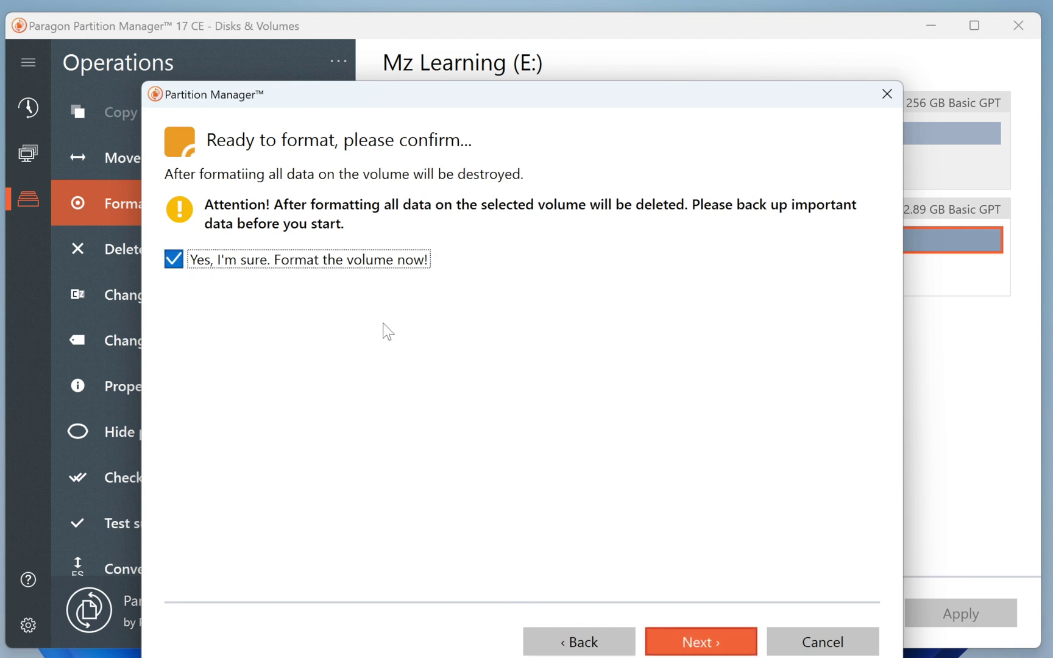
left_click(680, 640)
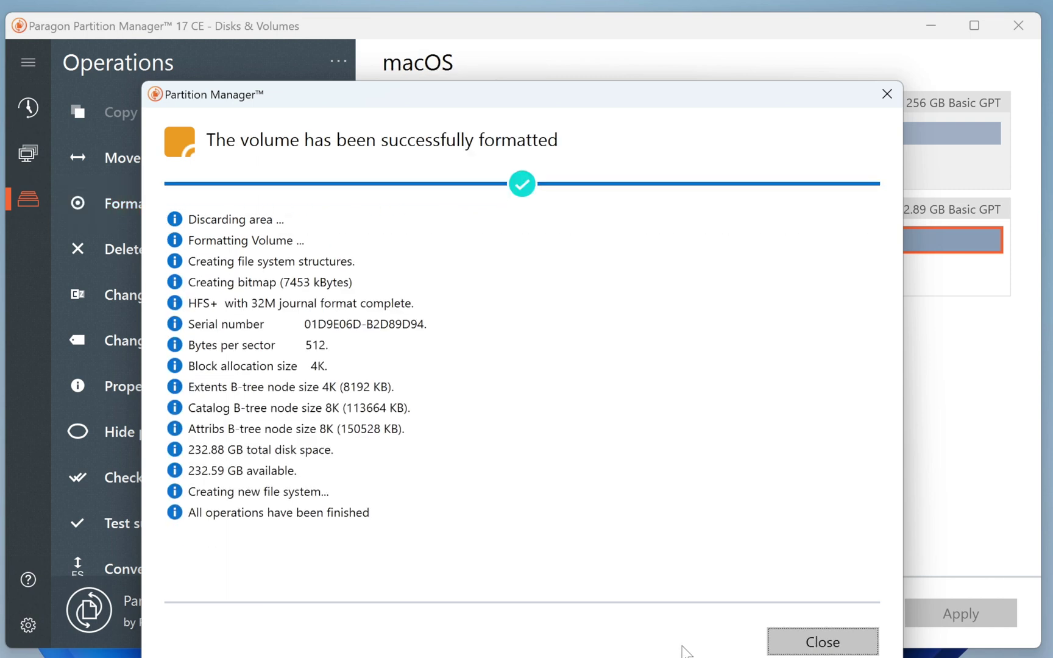
left_click(775, 641)
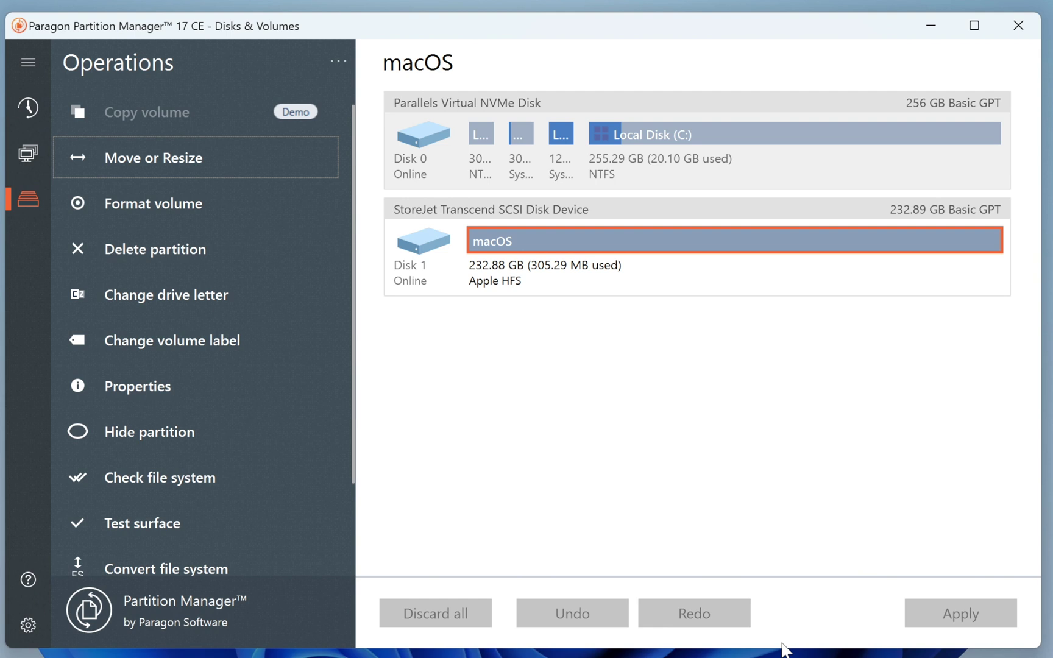
left_click(496, 288)
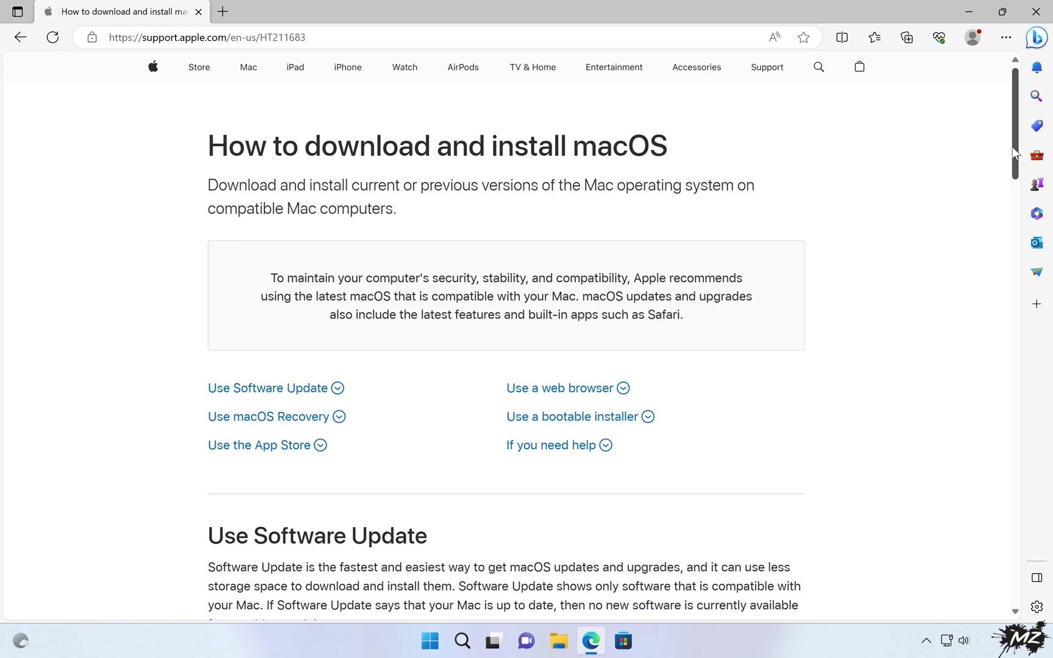
Step: In the browser, download the Lion 10.7 and Sierra 10.12 disk images from Apple's page, keeping the blocked InstallOS file
left_click_drag(1009, 156, 1013, 331)
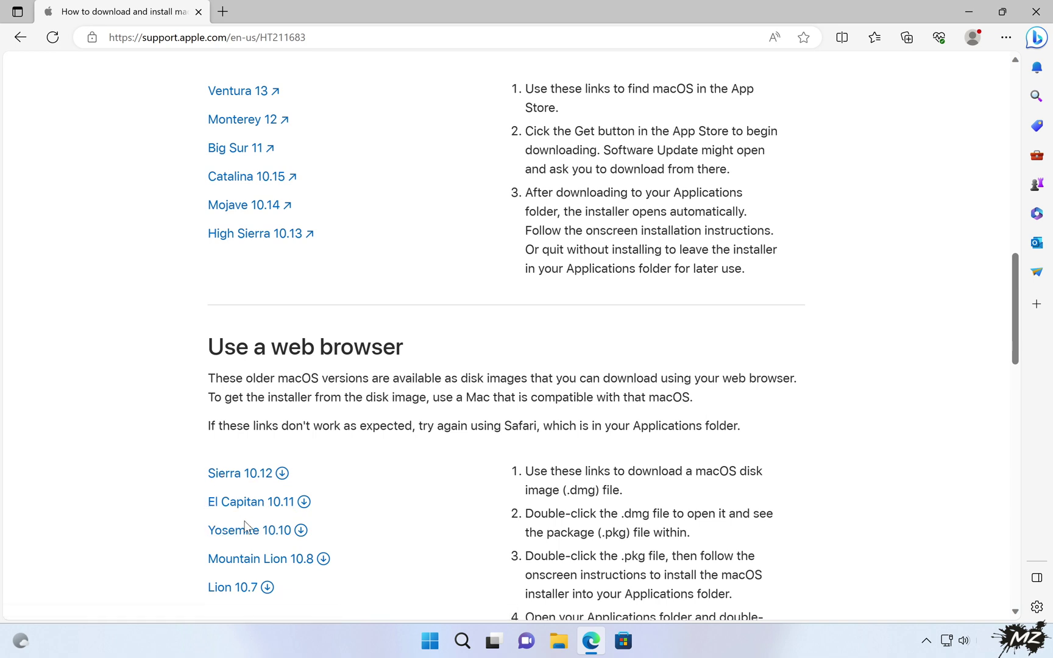
left_click(231, 590)
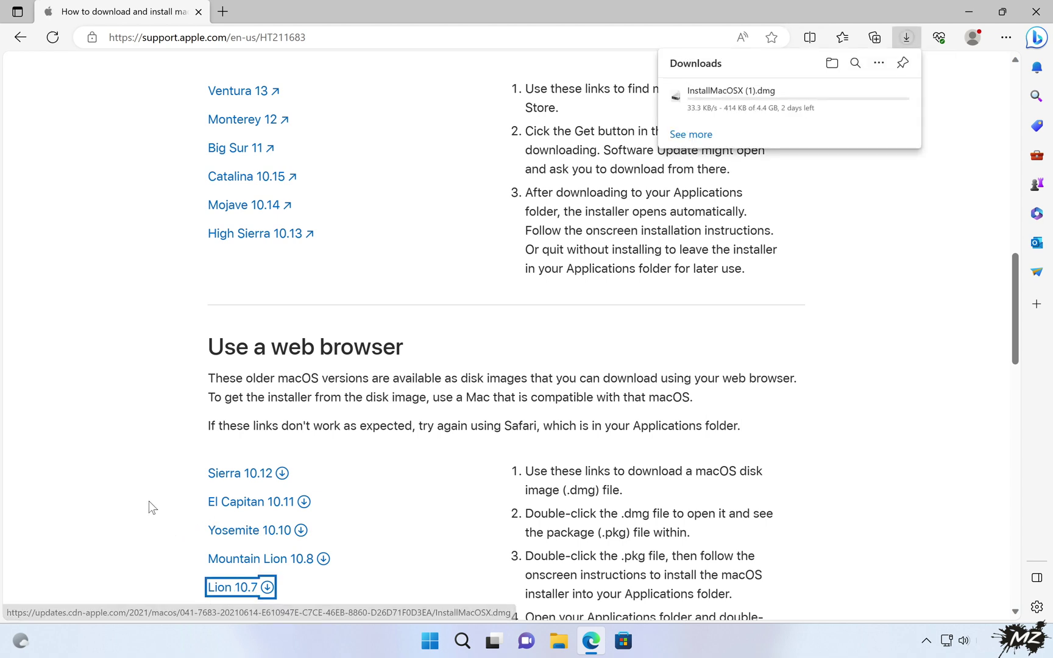
left_click(253, 476)
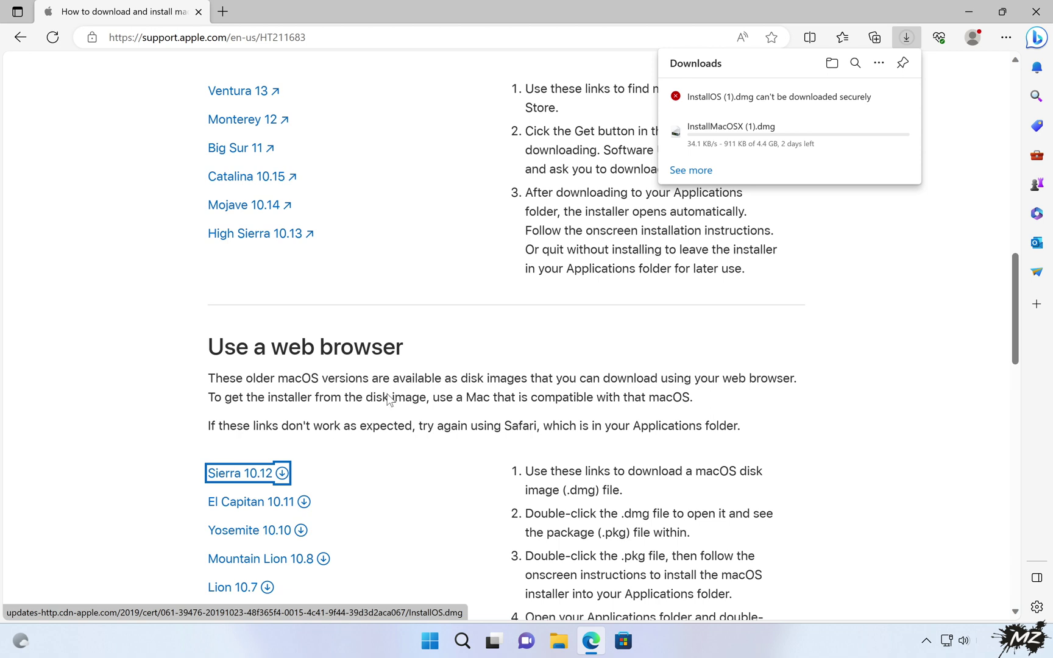
left_click(893, 99)
left_click(871, 141)
left_click(859, 205)
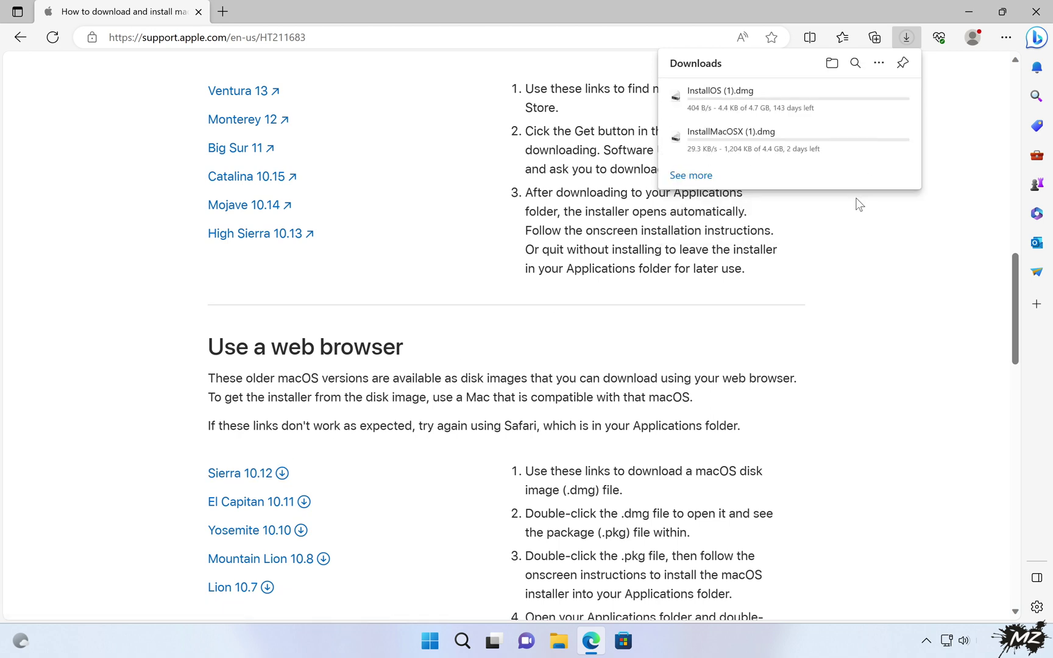
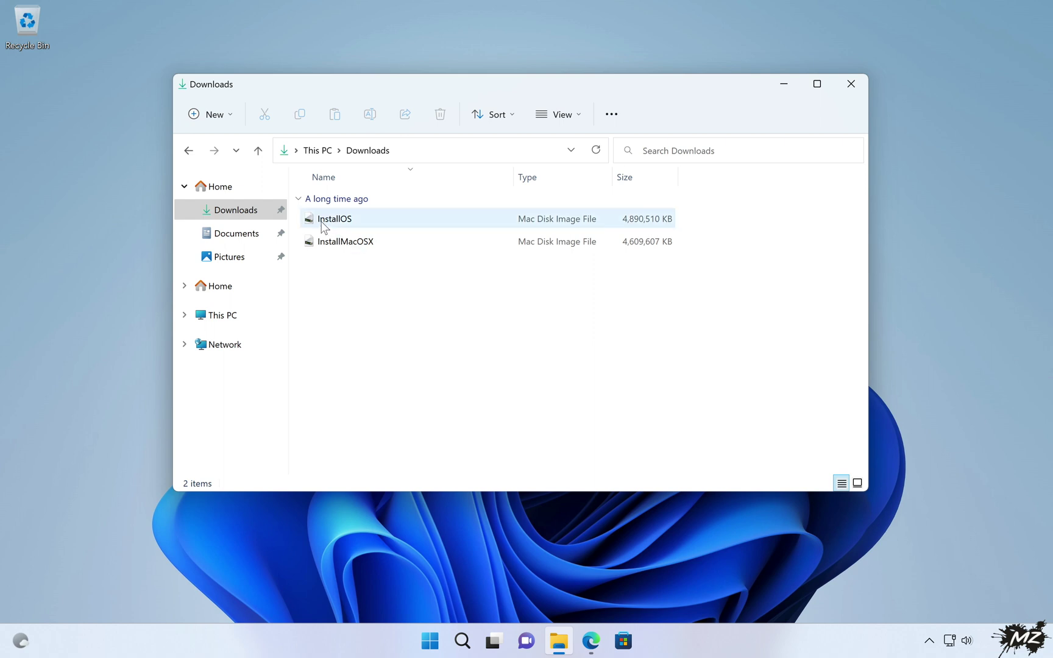
Step: Open the InstallMacOSX disk image from the Downloads folder with 7-Zip File Manager
mouse_move(351, 229)
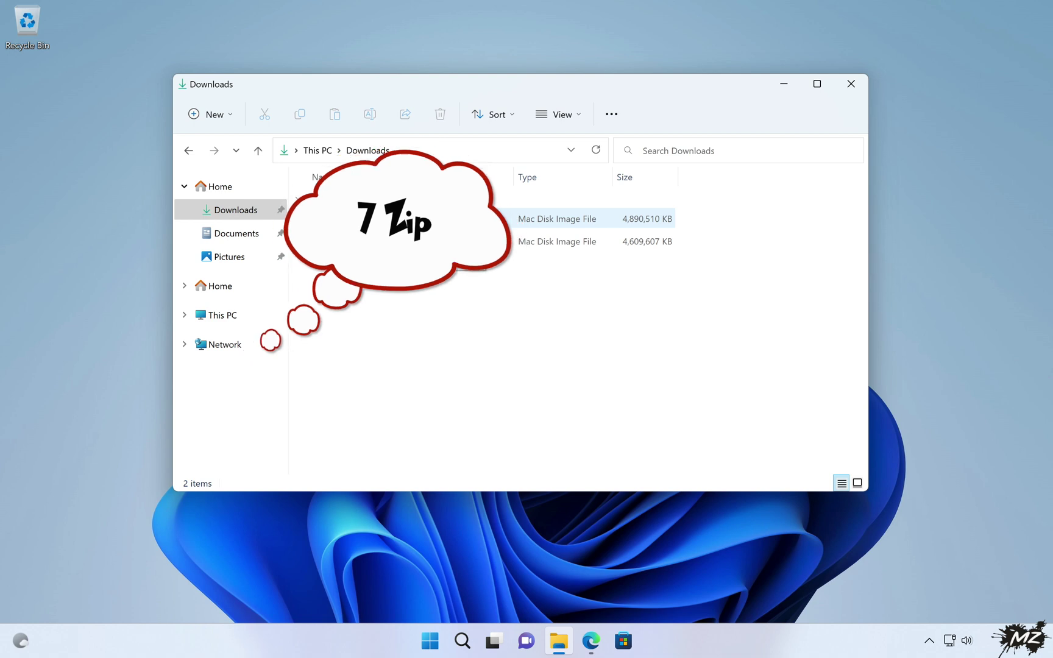
right_click(355, 246)
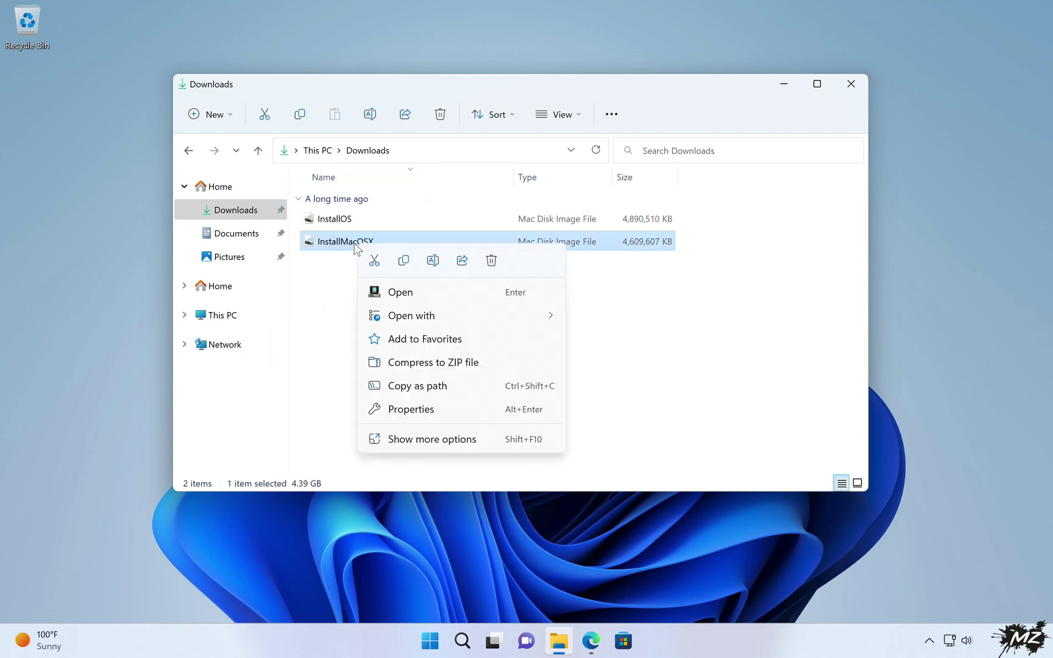
mouse_move(390, 318)
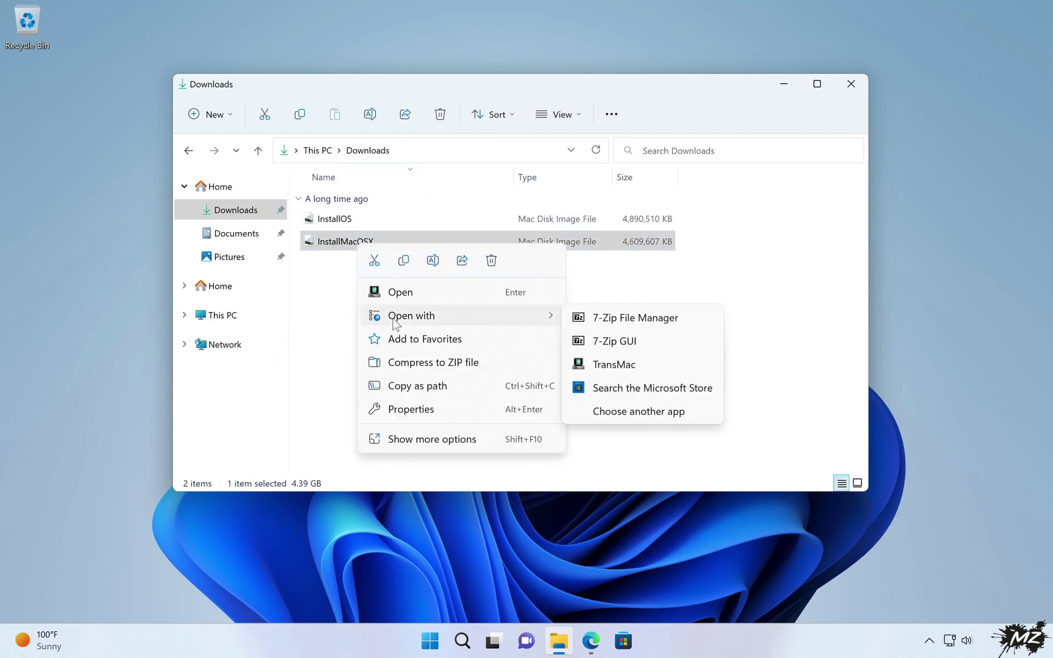
left_click(599, 319)
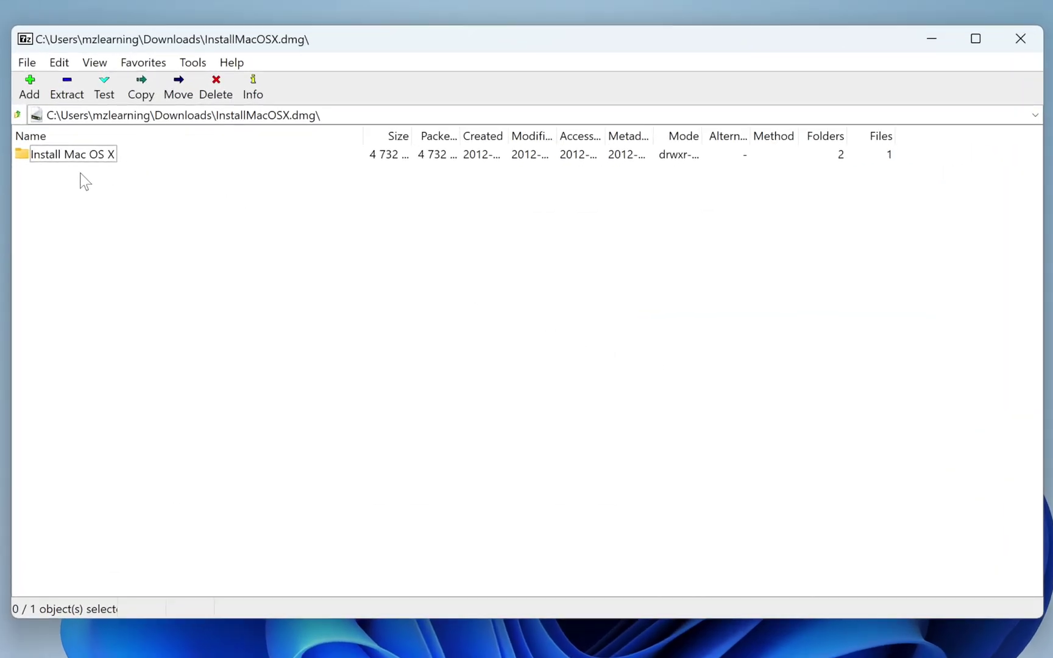
Step: Enter the Install Mac OS X folder, open InstallMacOSX.pkg with Open Inside *, and enter its inner InstallMacOSX.pkg folder
double_click(67, 157)
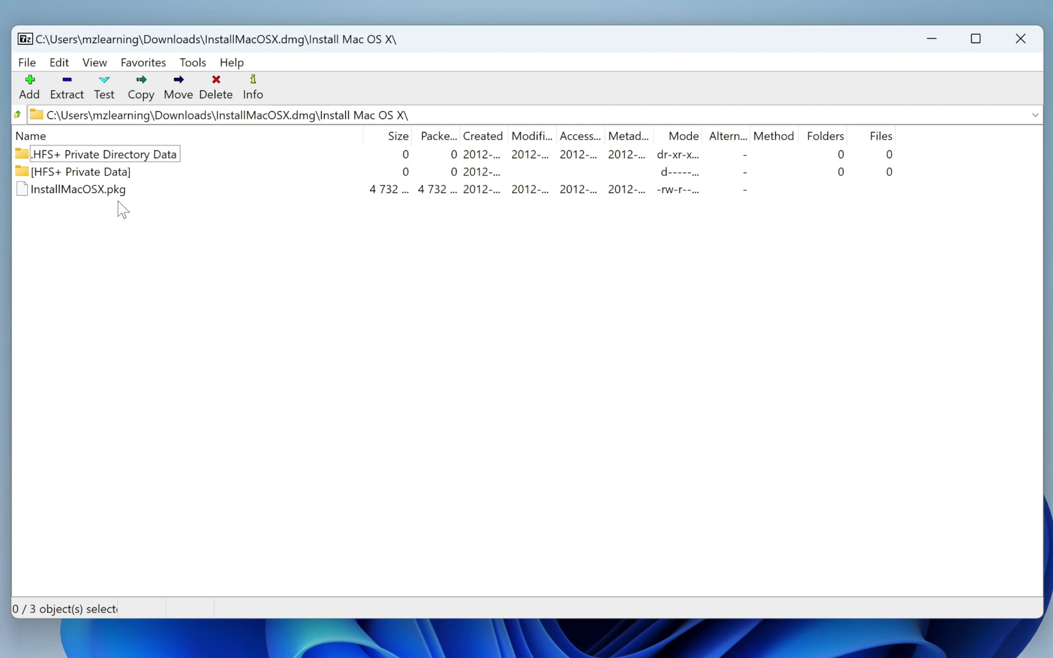
right_click(70, 193)
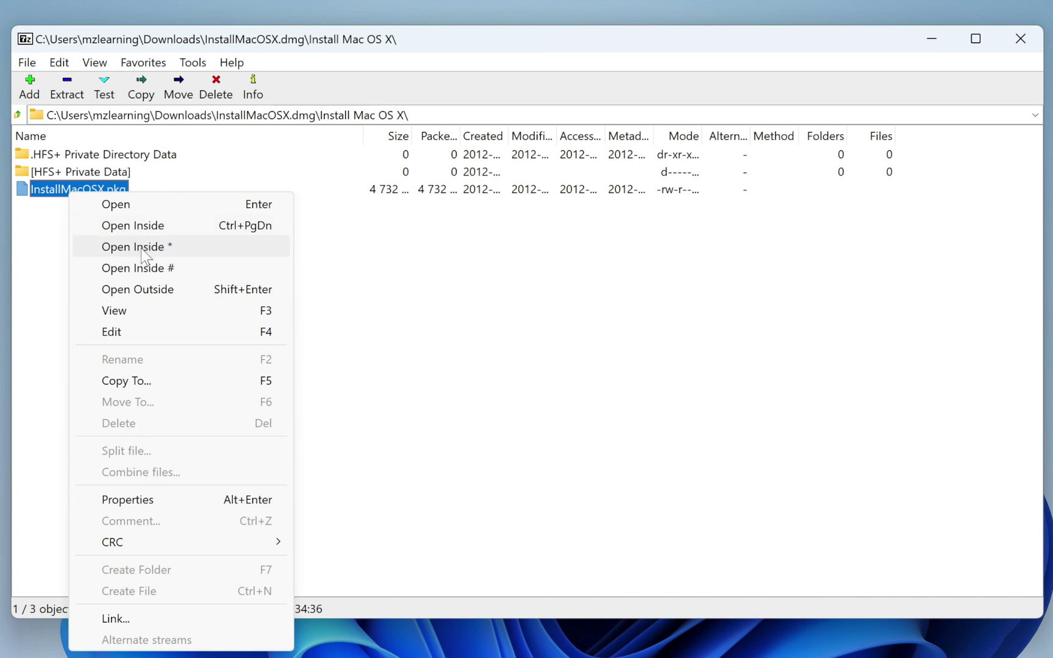
left_click(173, 248)
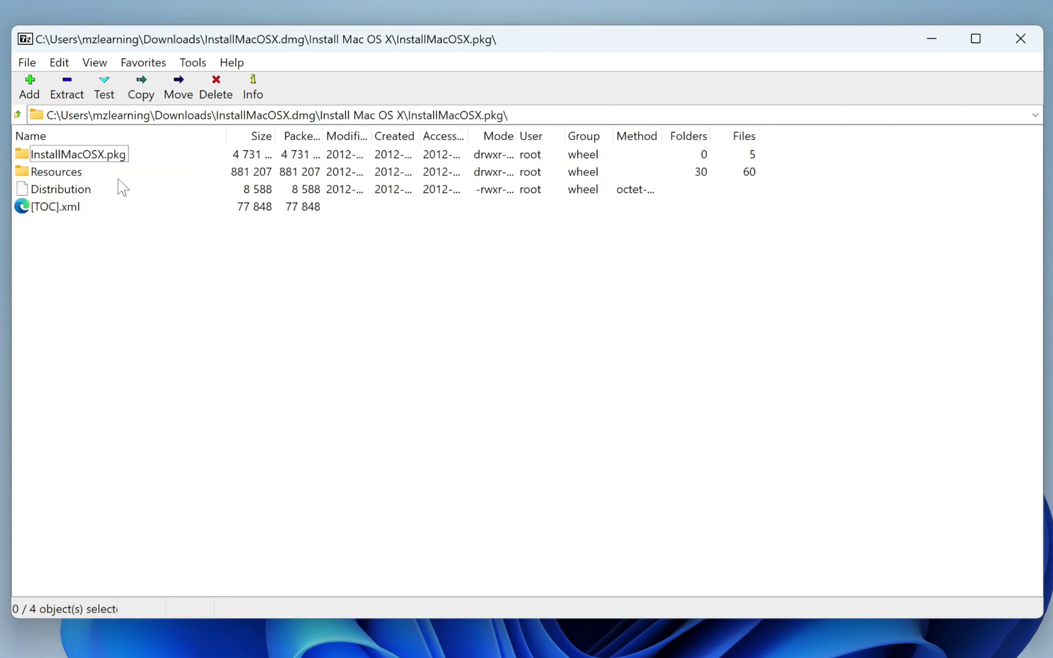
double_click(103, 162)
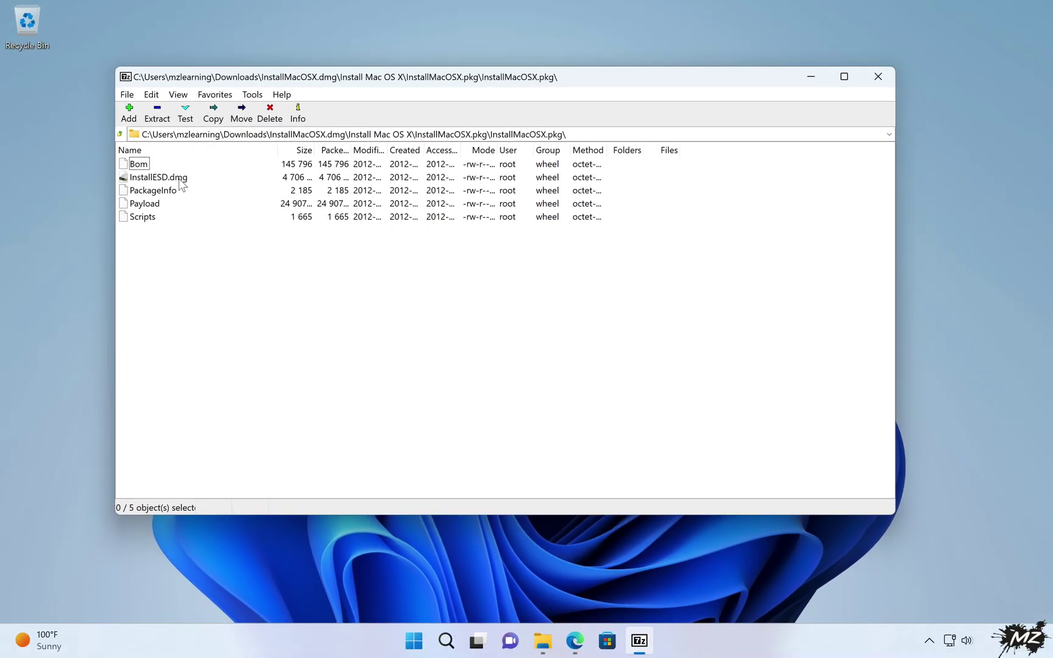
Step: Copy InstallESD.dmg out of the InstallMacOSX.pkg archive to the Desktop
right_click(179, 179)
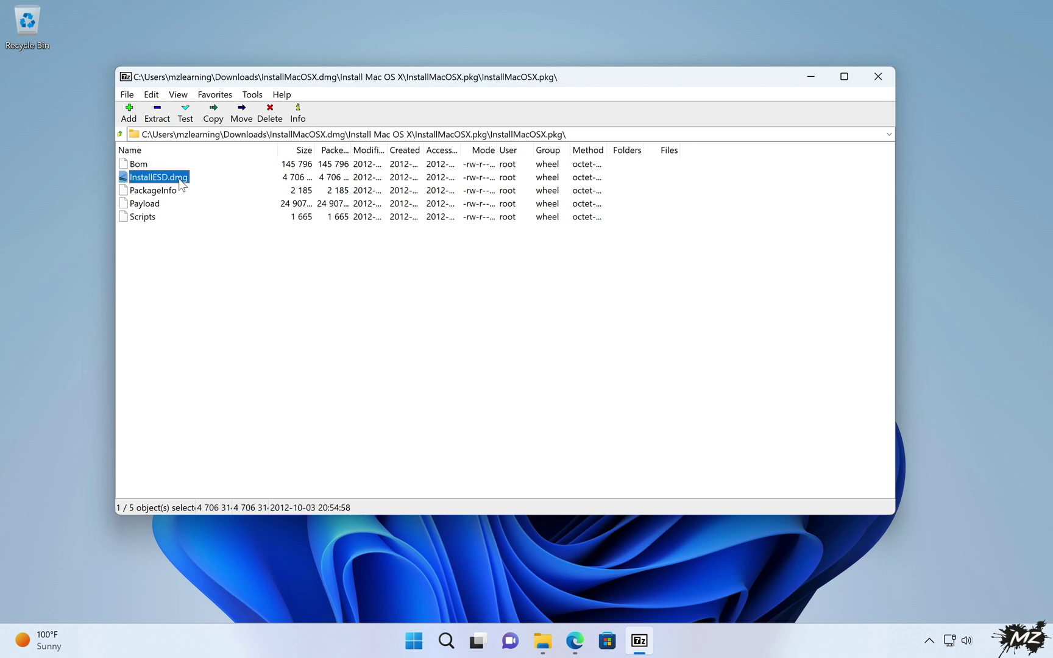
left_click(217, 322)
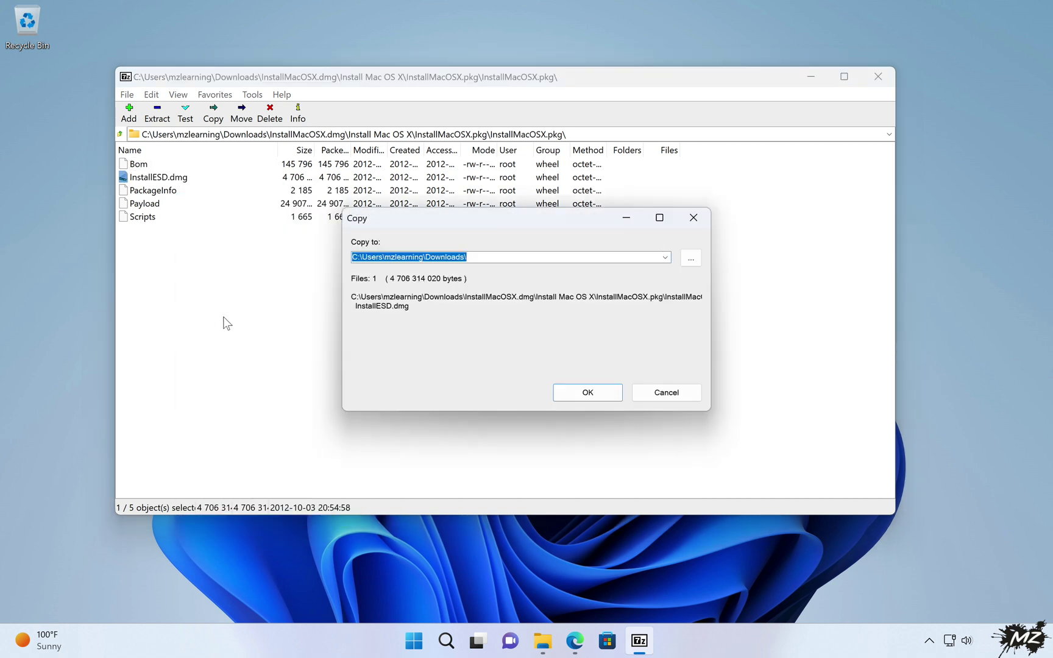
left_click(692, 259)
left_click(454, 267)
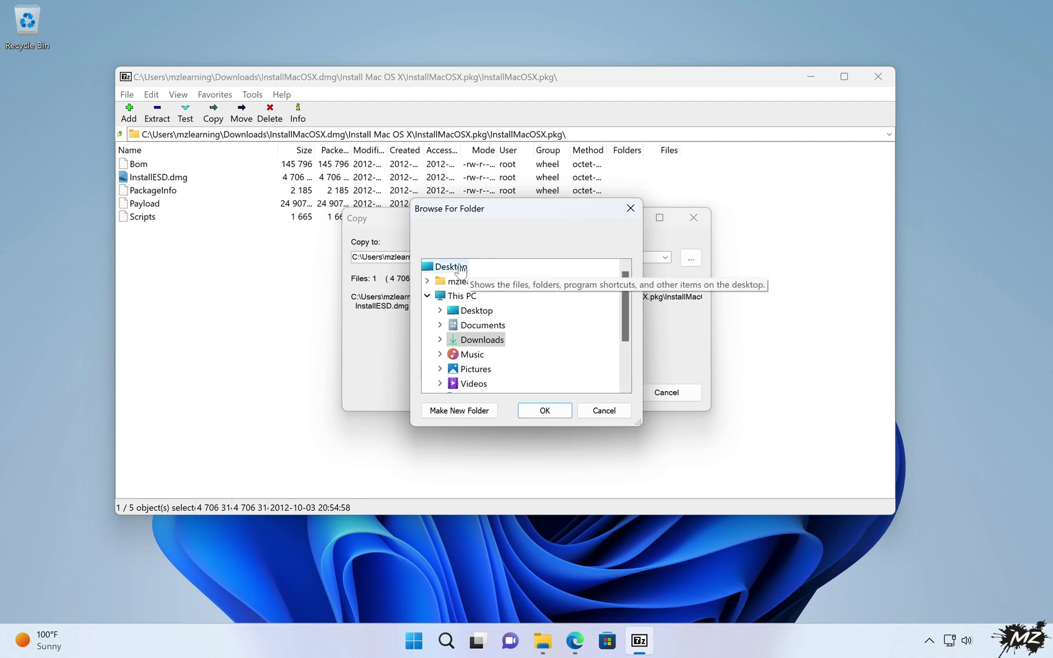
left_click(547, 410)
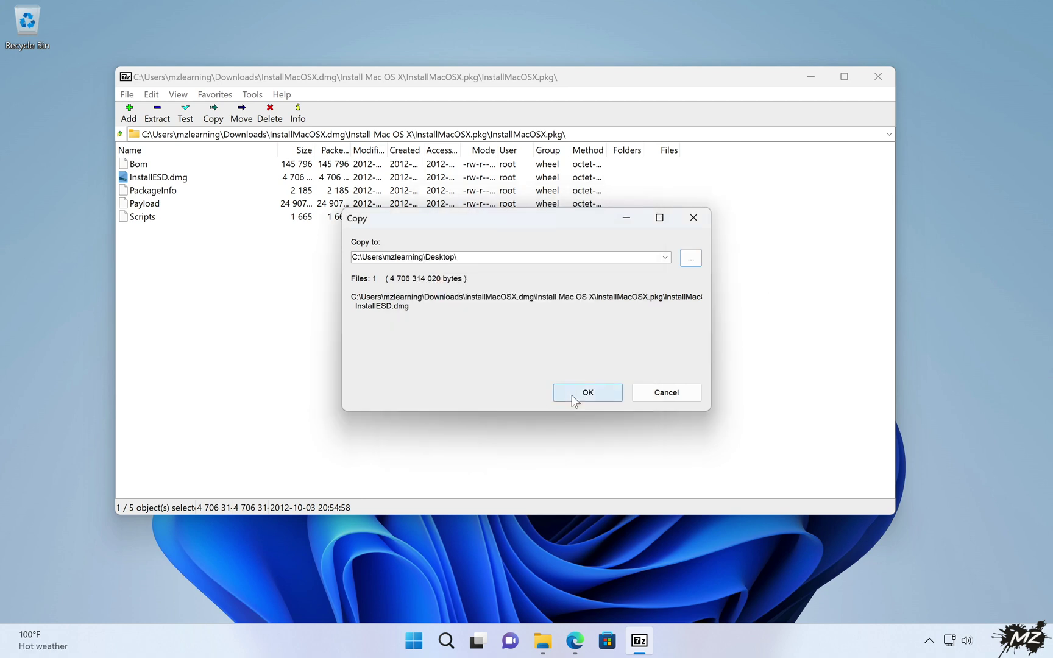
left_click(572, 395)
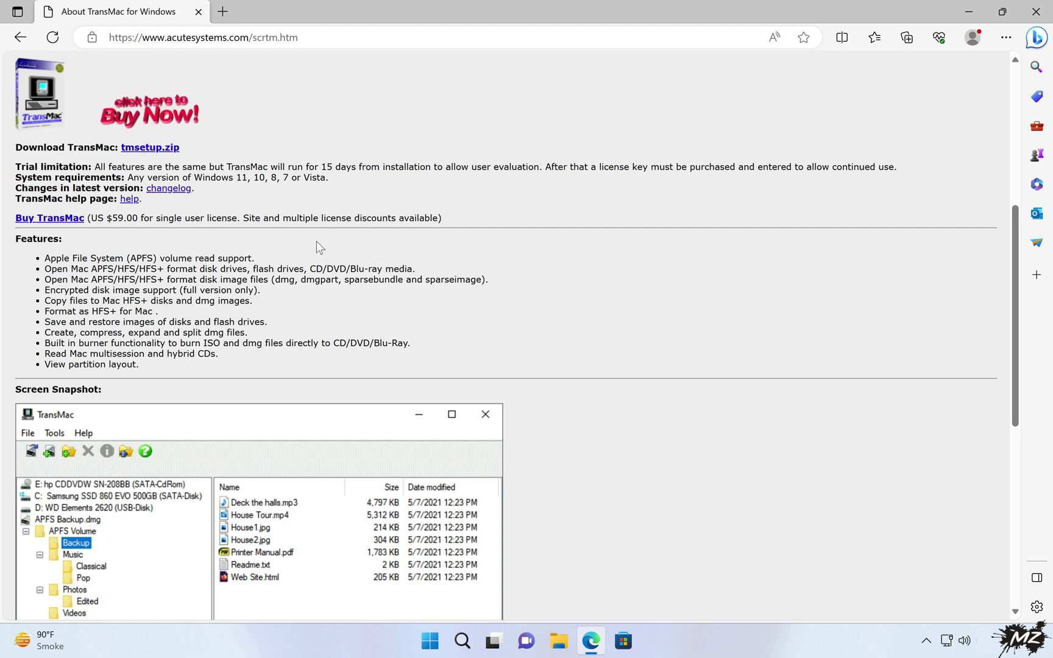
Step: Download TransMac's tmsetup.zip, and run the installed TransMac in trial mode with permission to make changes to the device
left_click(146, 149)
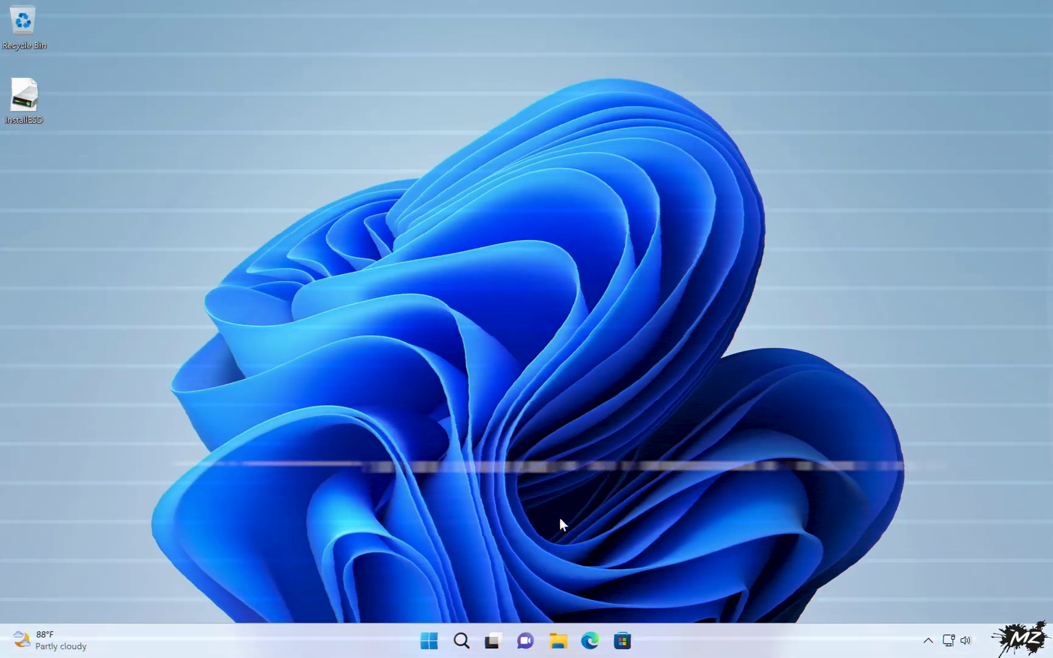
left_click(431, 641)
type("tran")
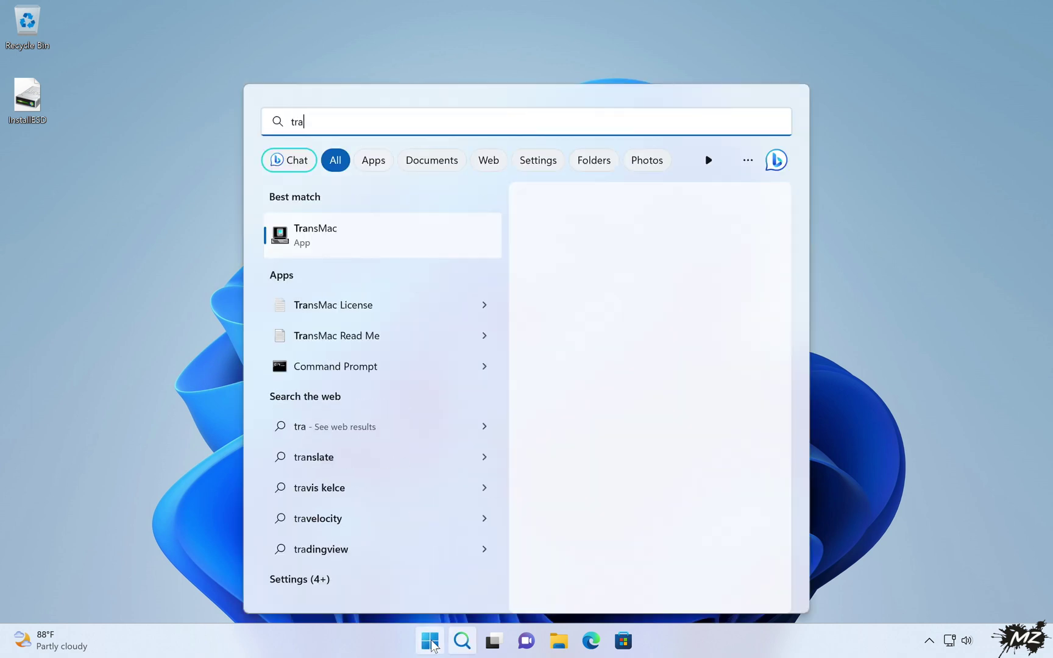
left_click(573, 363)
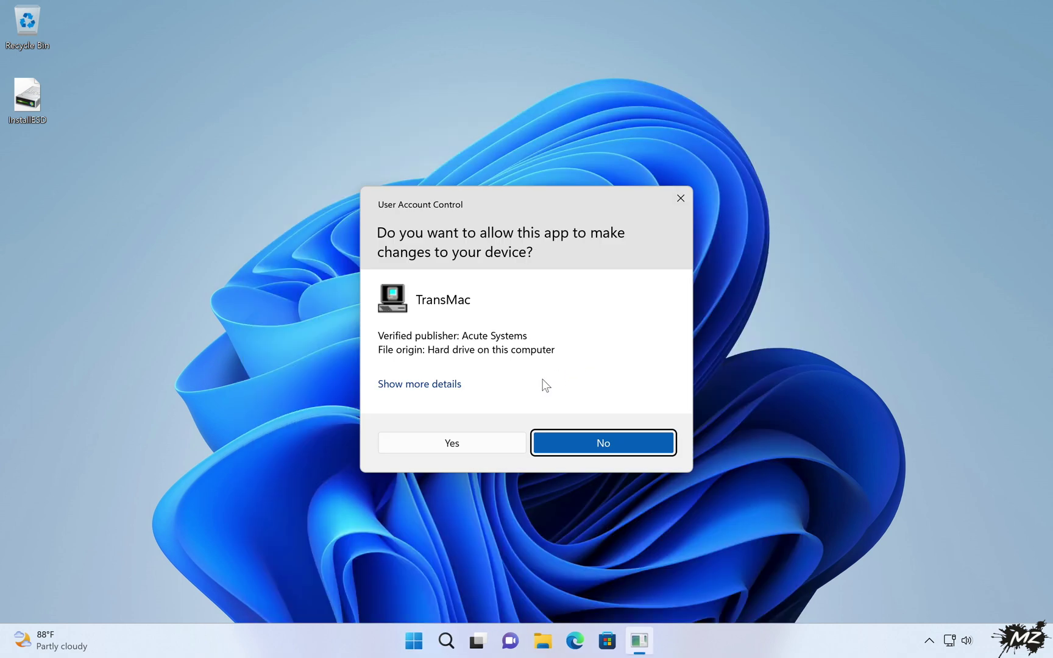
left_click(463, 436)
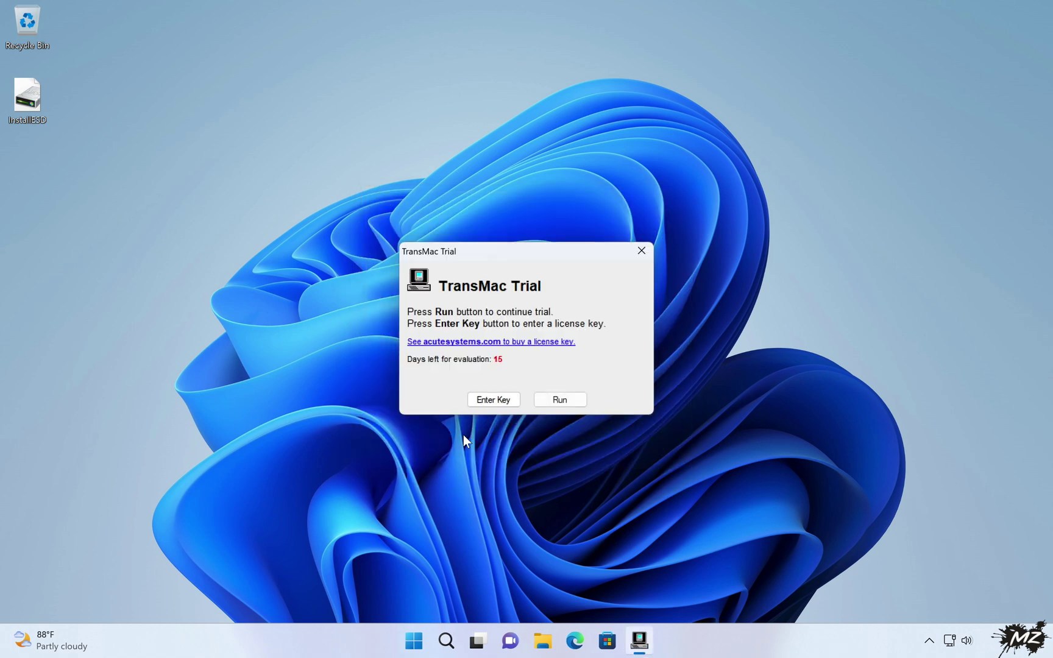
left_click(553, 400)
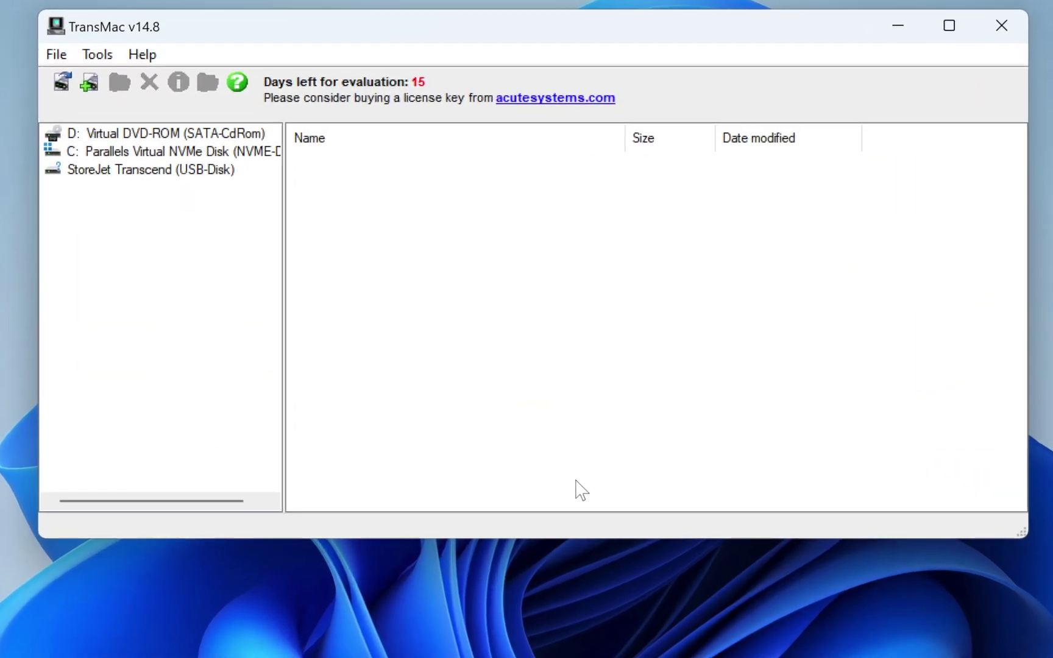
Step: Restore the StoreJet Transcend USB disk with the InstallESD.dmg image from the Desktop, confirming the overwrite and closing the finished dialog
right_click(151, 169)
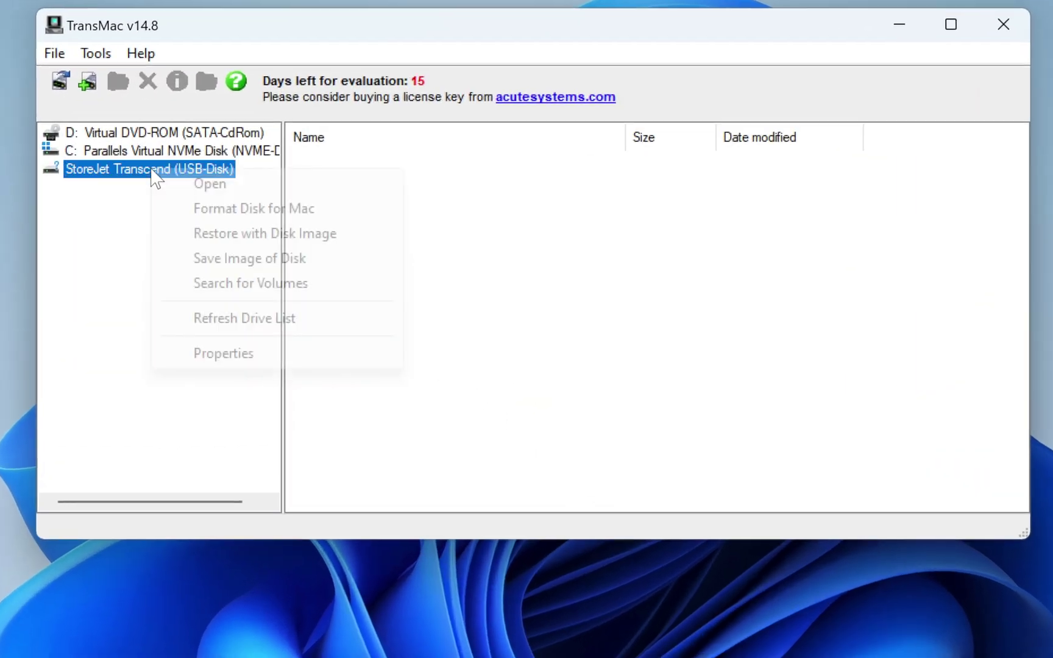
left_click(214, 234)
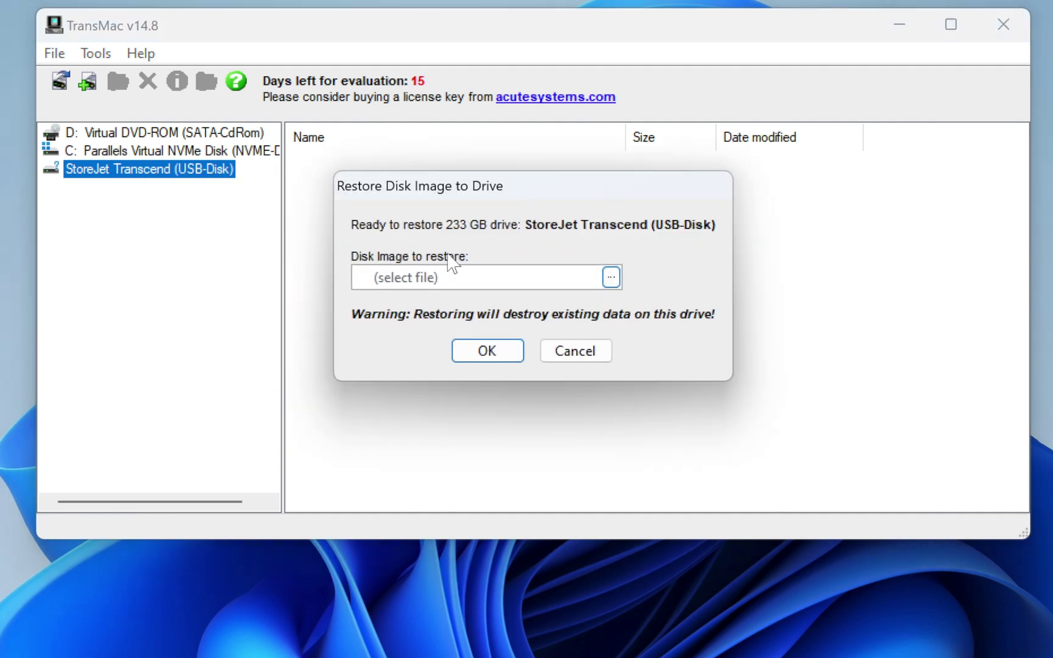
left_click(611, 279)
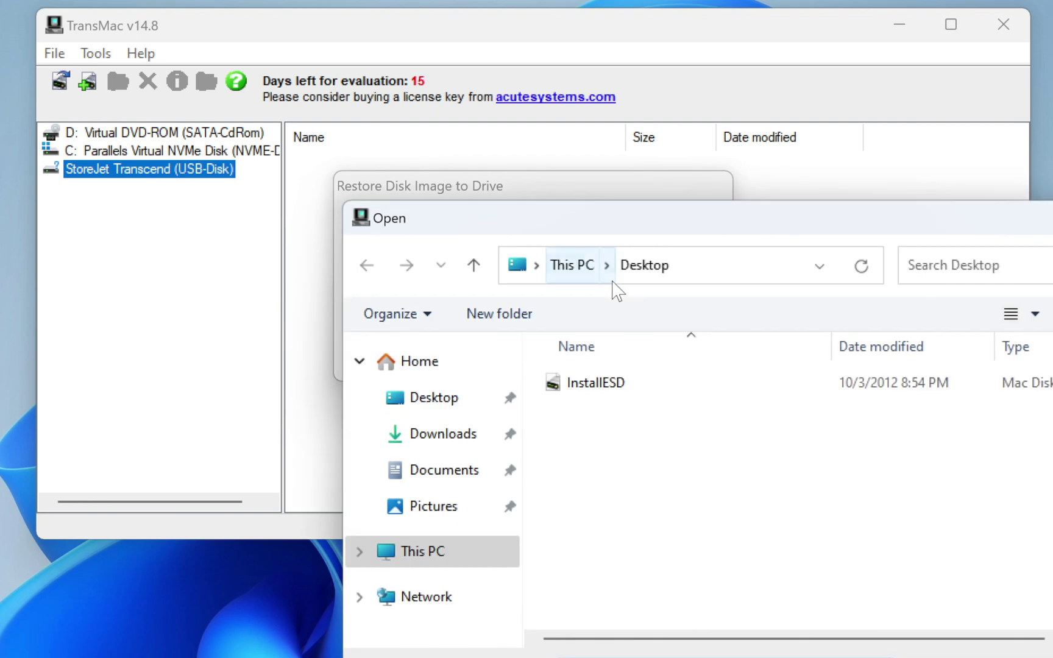
left_click(462, 398)
left_click(582, 390)
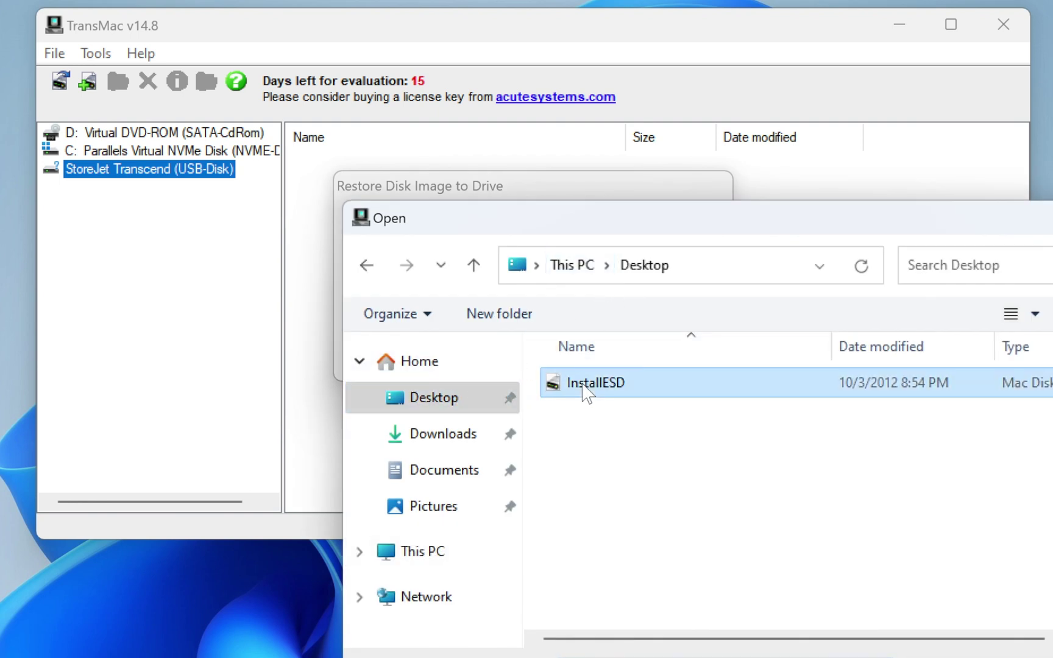
left_click(893, 653)
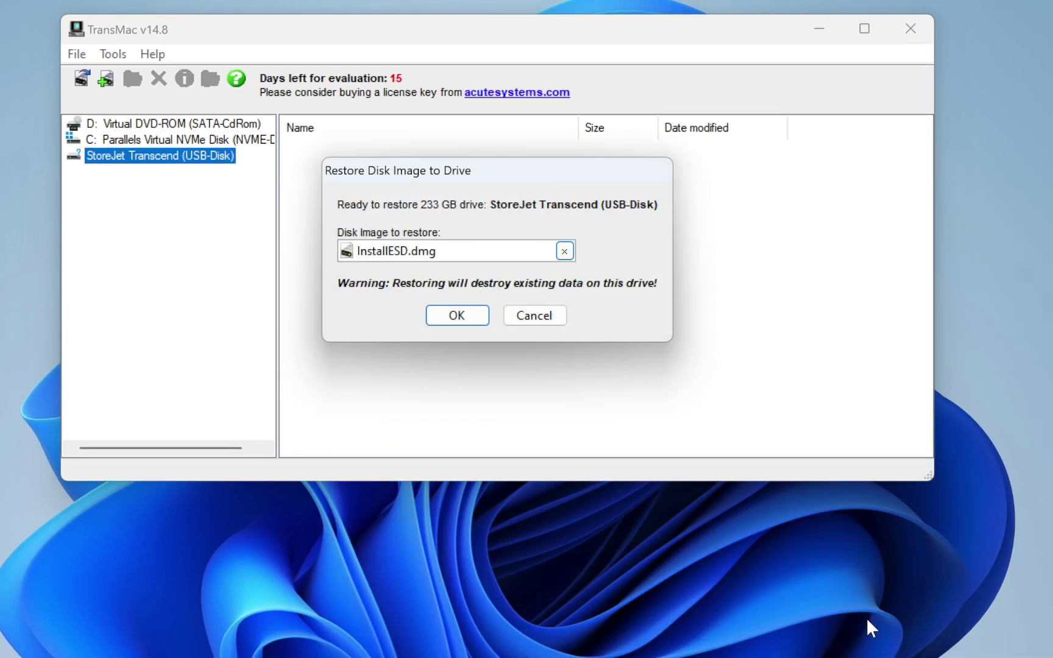
left_click(467, 317)
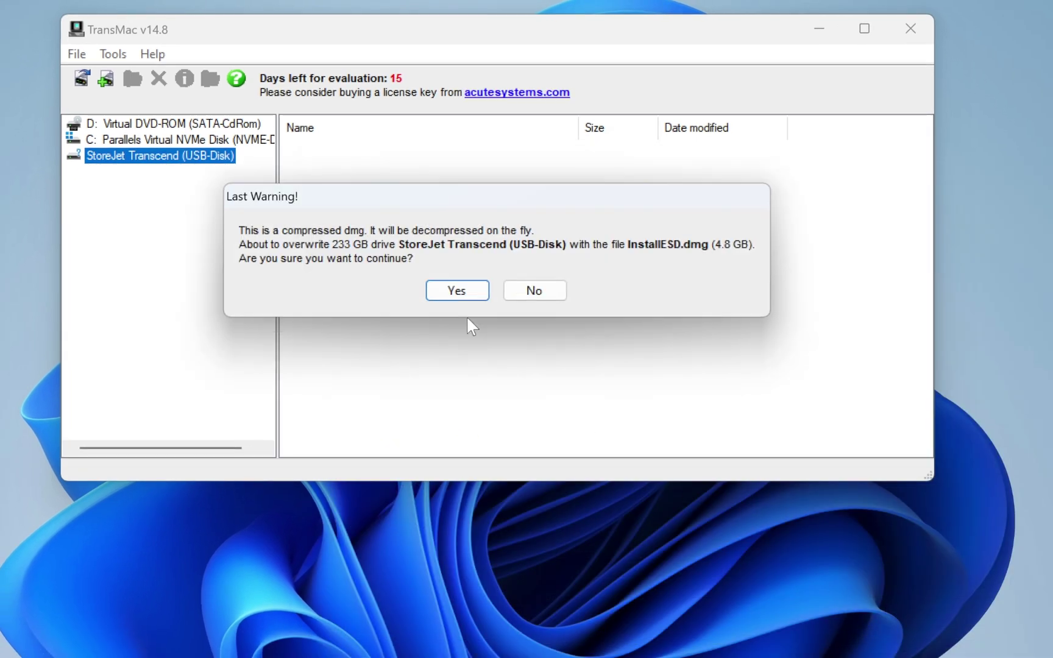
left_click(457, 291)
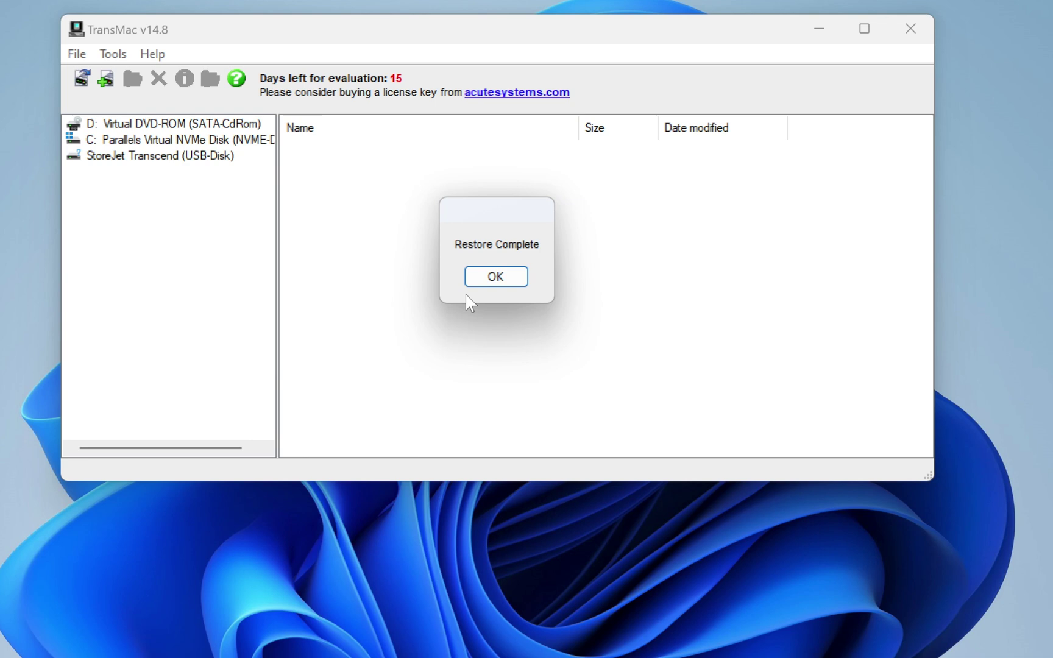
left_click(498, 277)
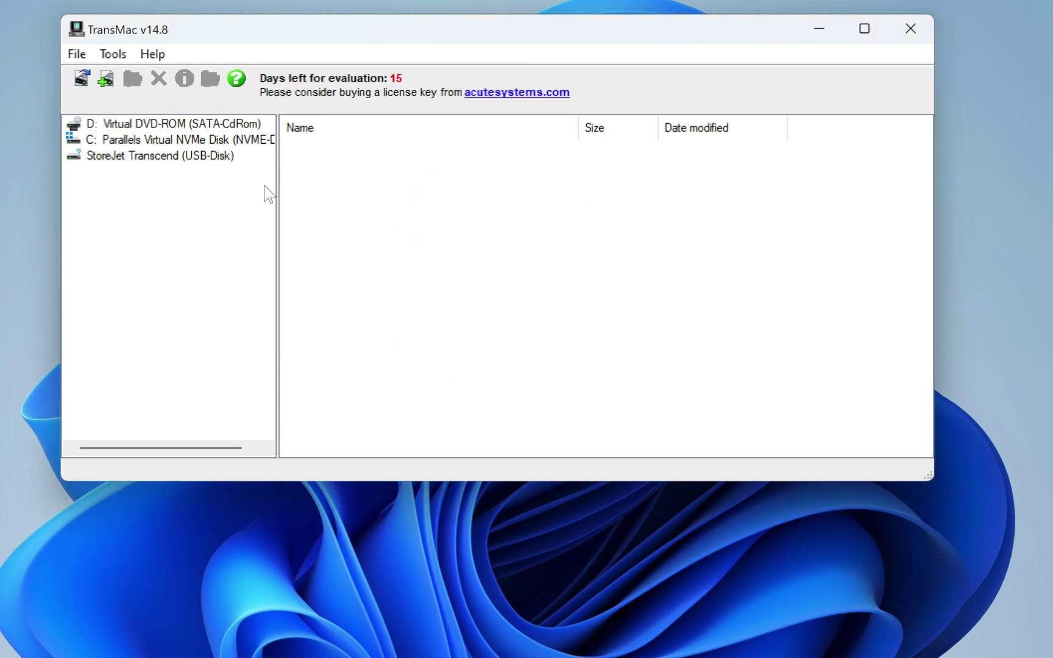
Step: Expand the StoreJet Transcend disk and examine the contents of its Mac OS X Install ESD volume
left_click(193, 158)
left_click(188, 172)
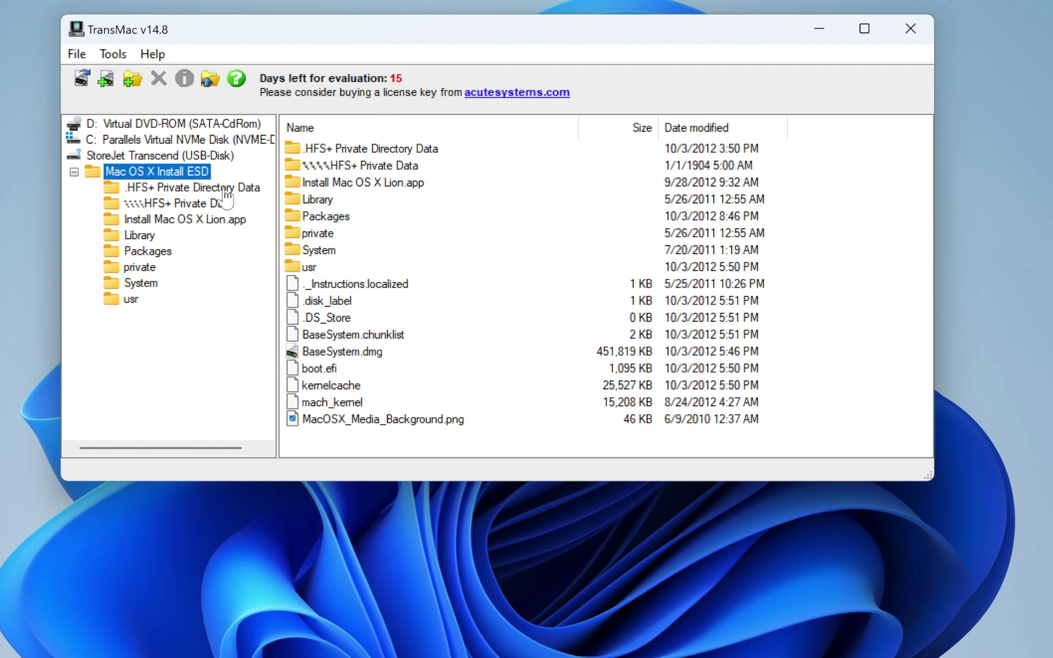
left_click(119, 56)
left_click(154, 78)
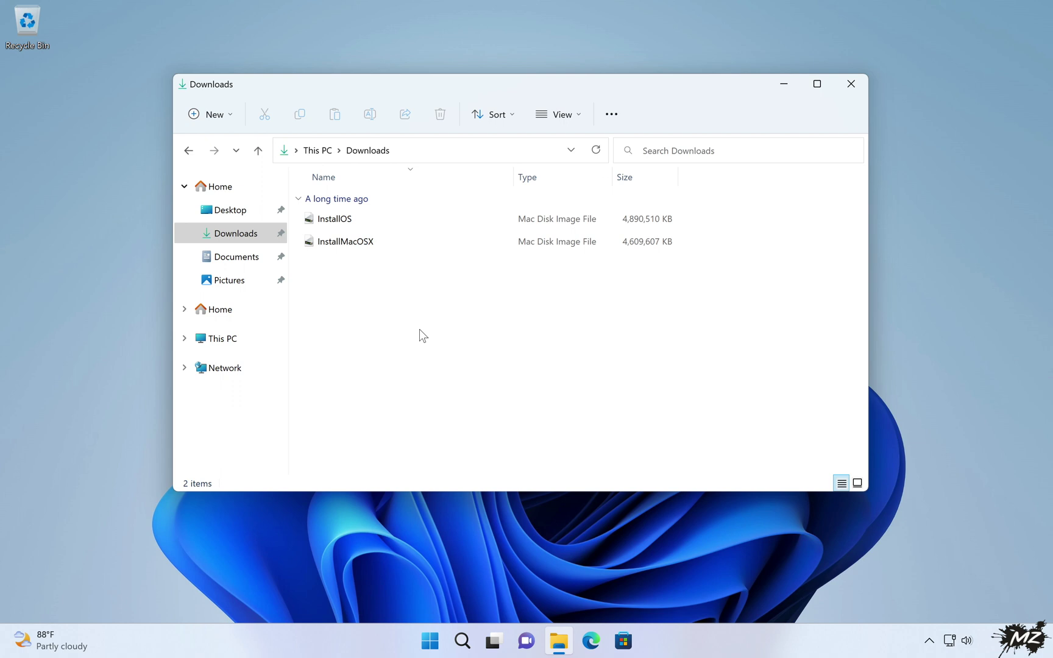
Step: Open the InstallOS disk image from the Downloads folder with 7-Zip File Manager
left_click(337, 221)
right_click(338, 225)
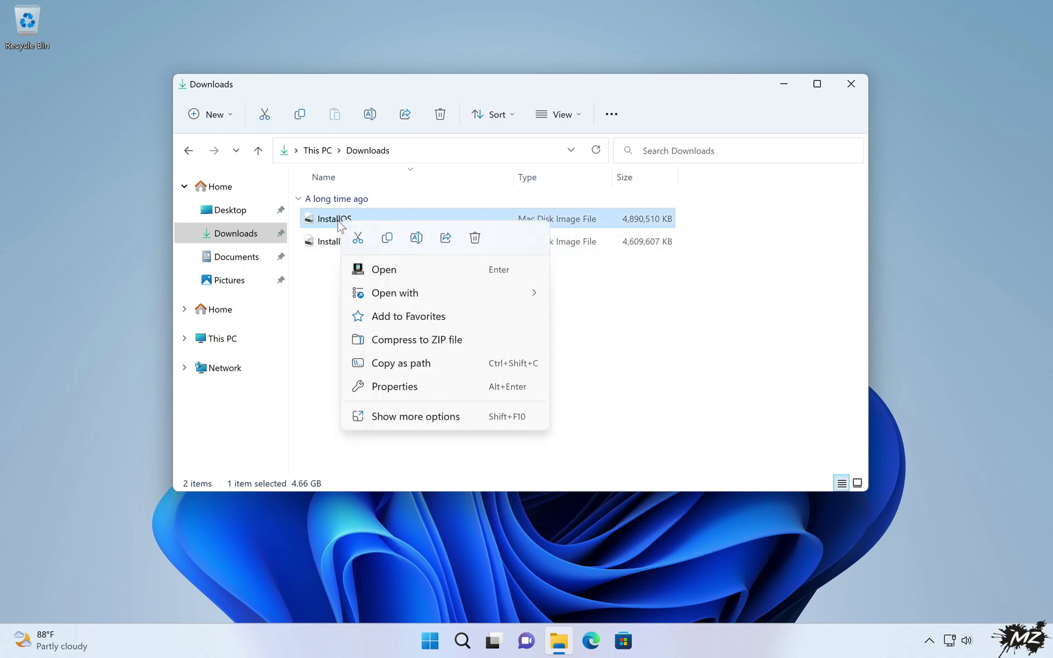
mouse_move(378, 293)
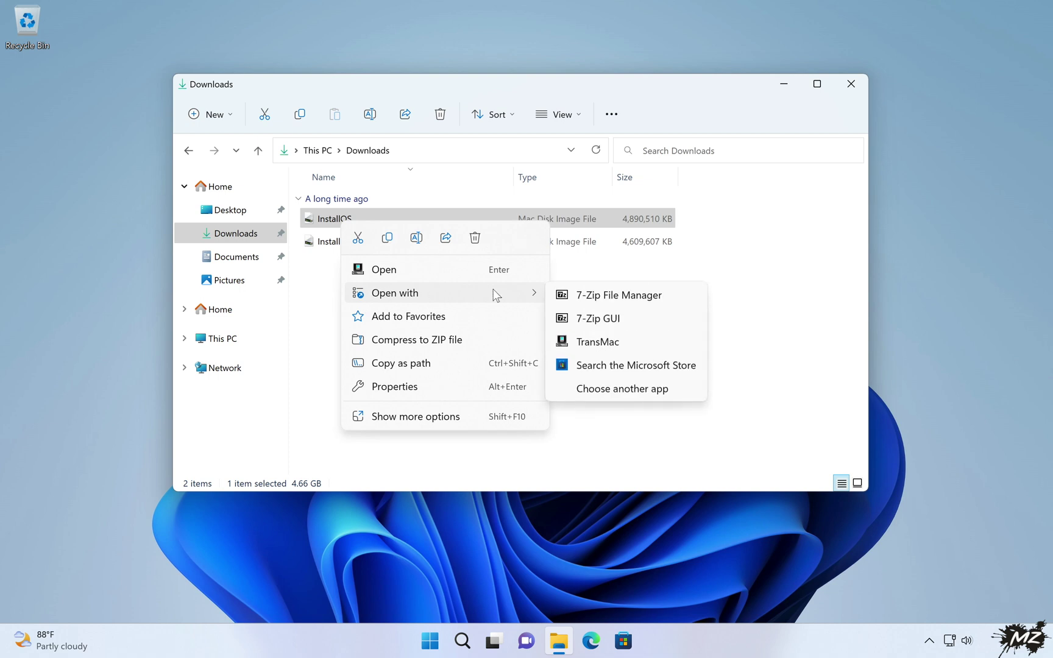
left_click(578, 295)
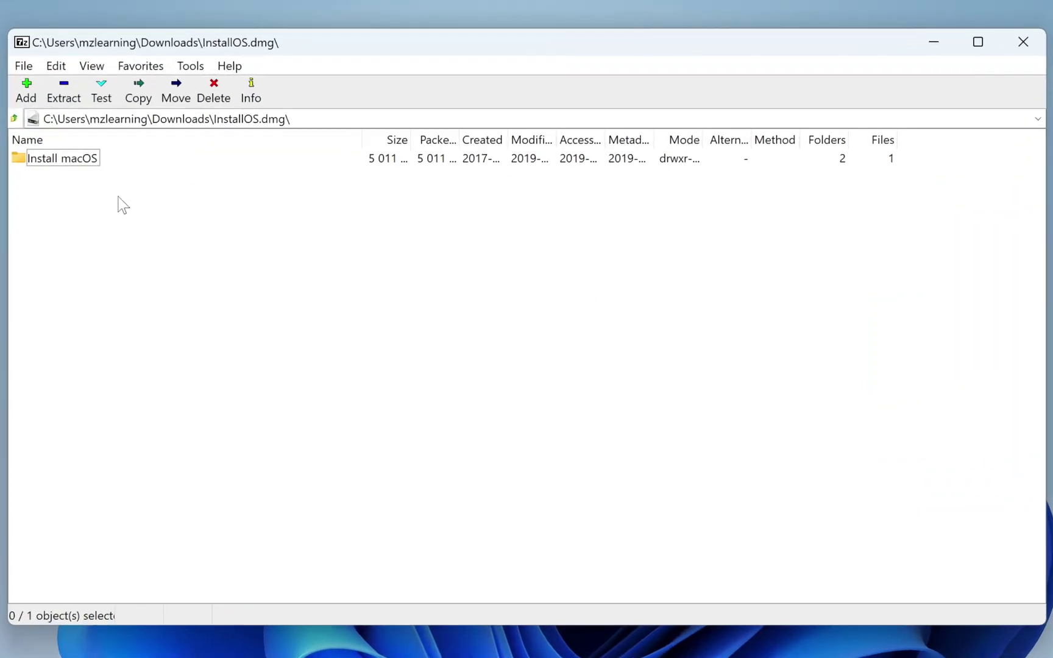
Step: Enter the Install macOS folder, open InstallOS.pkg with Open Inside *, and go through its inner InstallOS.pkg folder into InstallESD.dmg
double_click(76, 171)
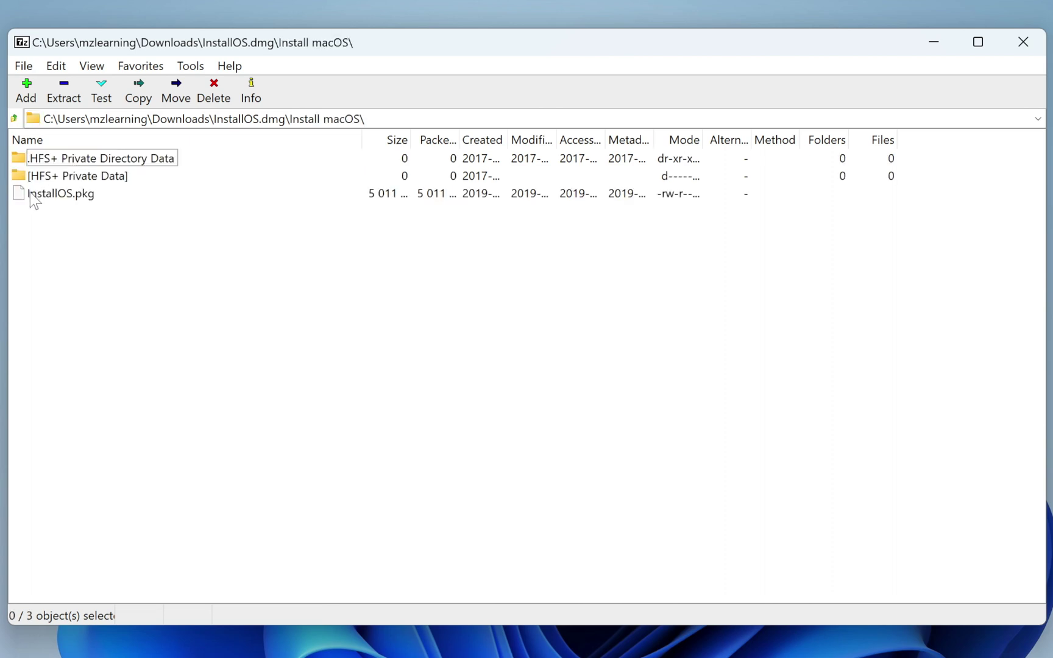
right_click(71, 197)
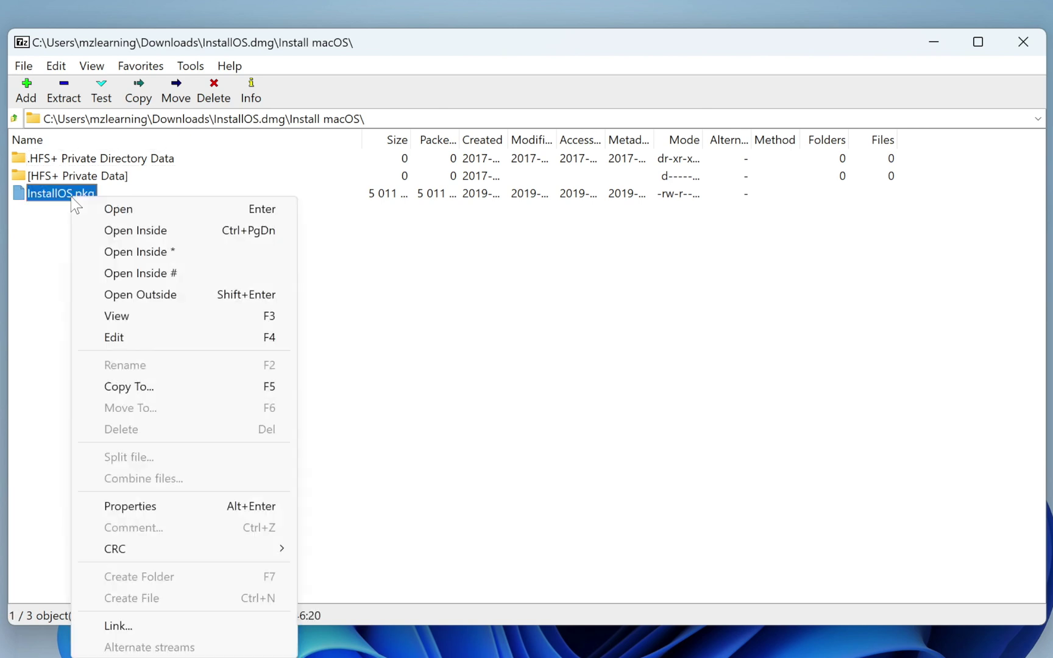
left_click(133, 251)
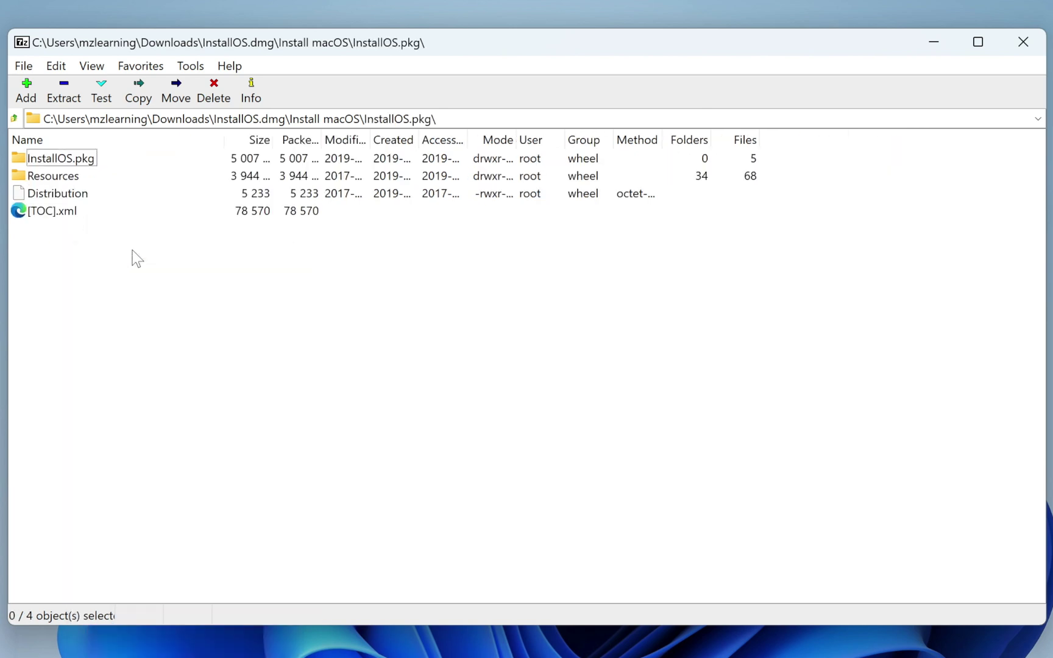
double_click(69, 163)
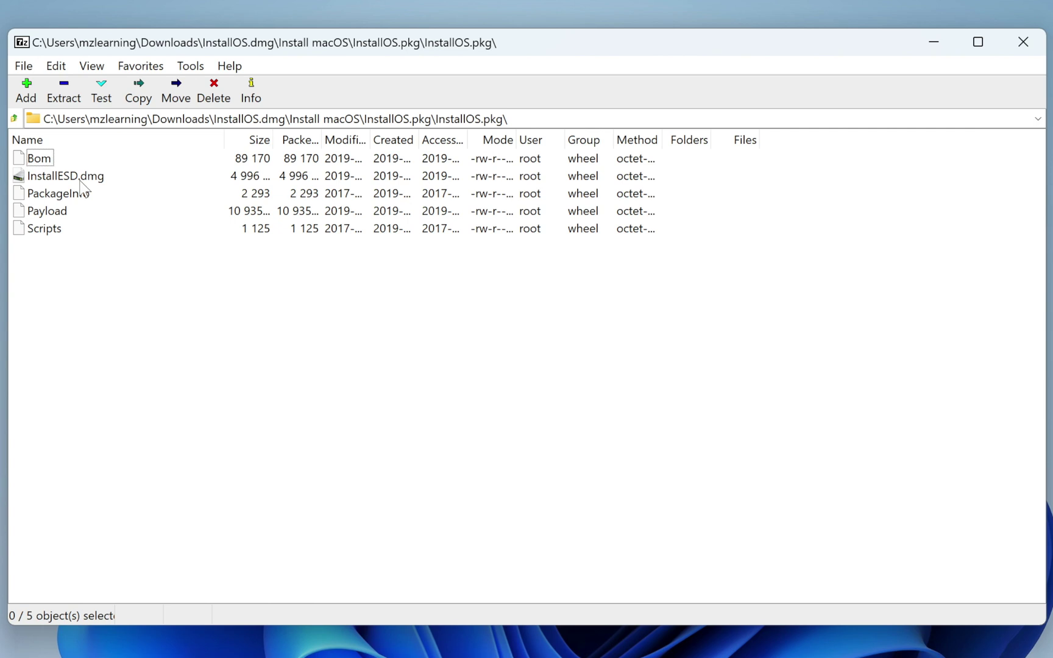
double_click(81, 179)
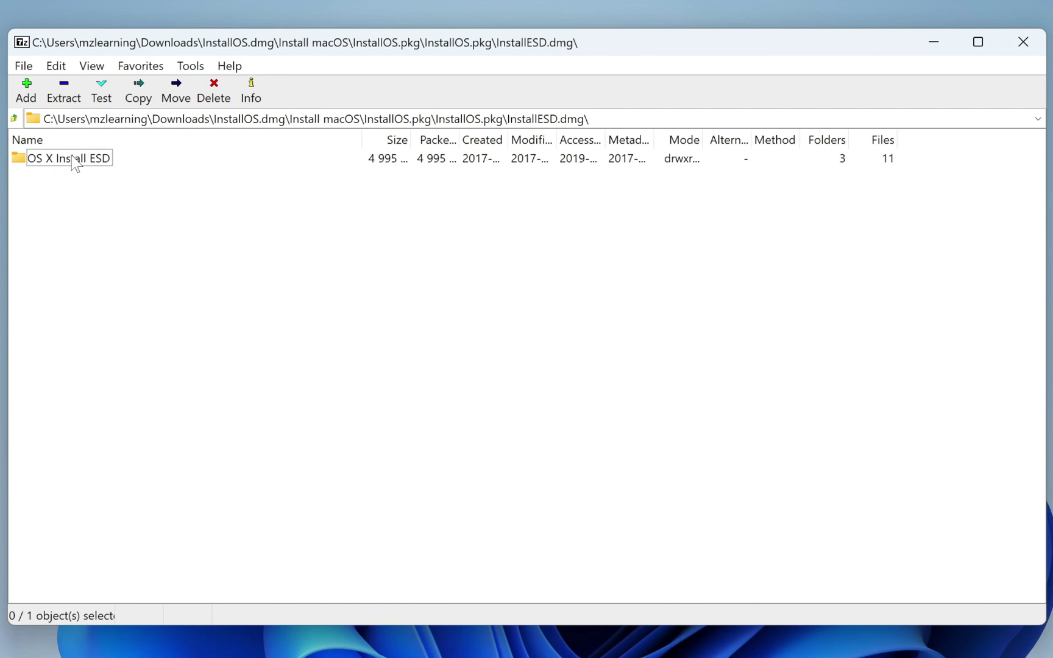
Step: Copy the OS X Install ESD folder from InstallESD.dmg to the Desktop
right_click(75, 164)
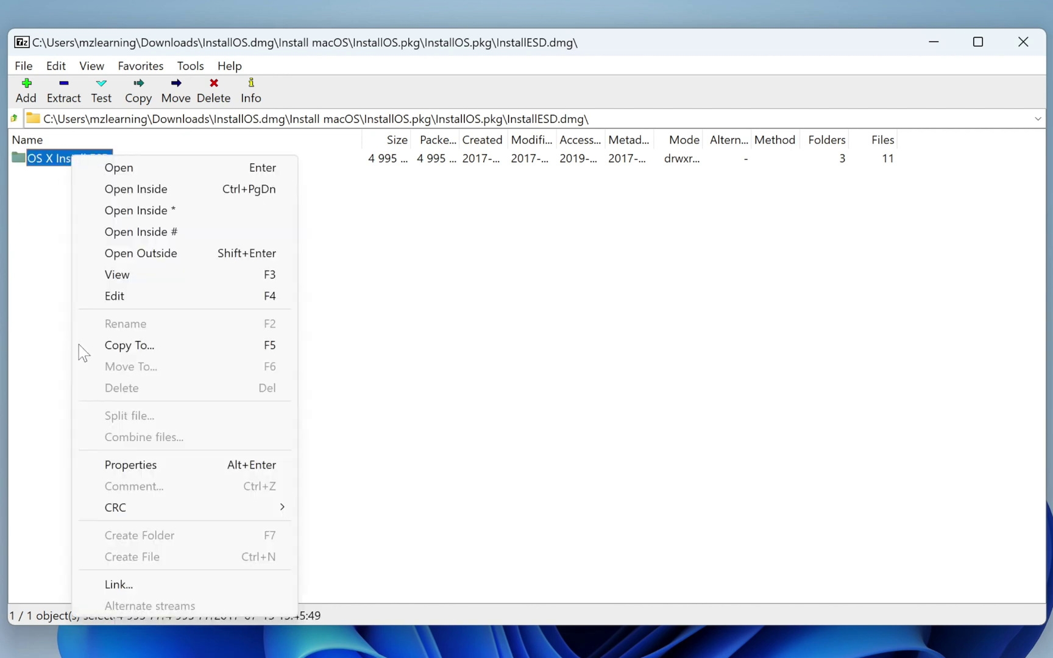
left_click(101, 345)
left_click(774, 284)
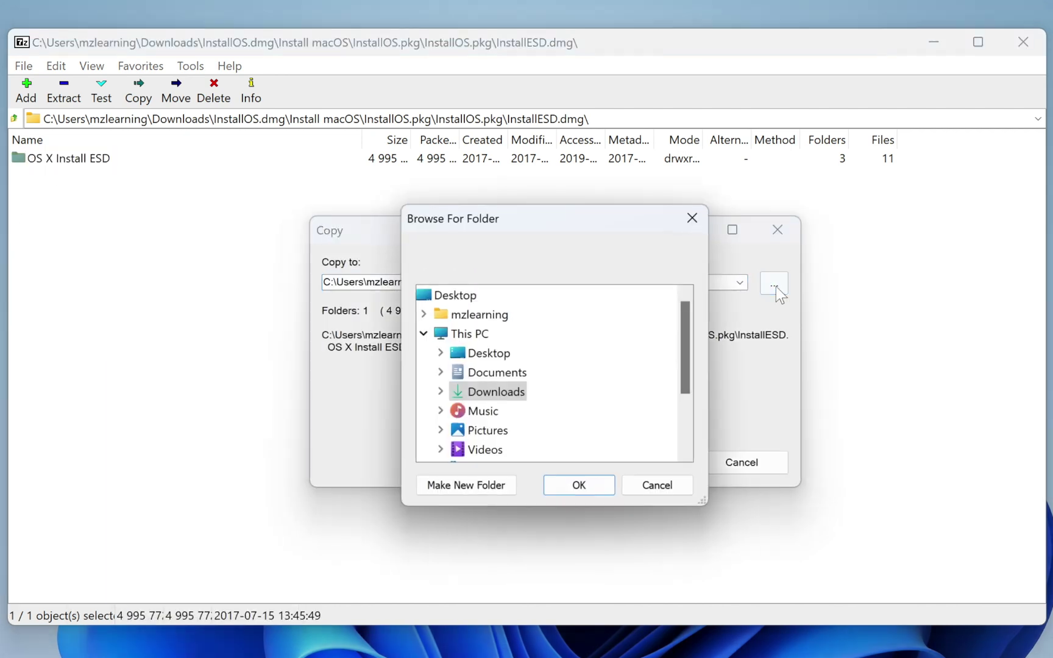
left_click(481, 295)
left_click(595, 488)
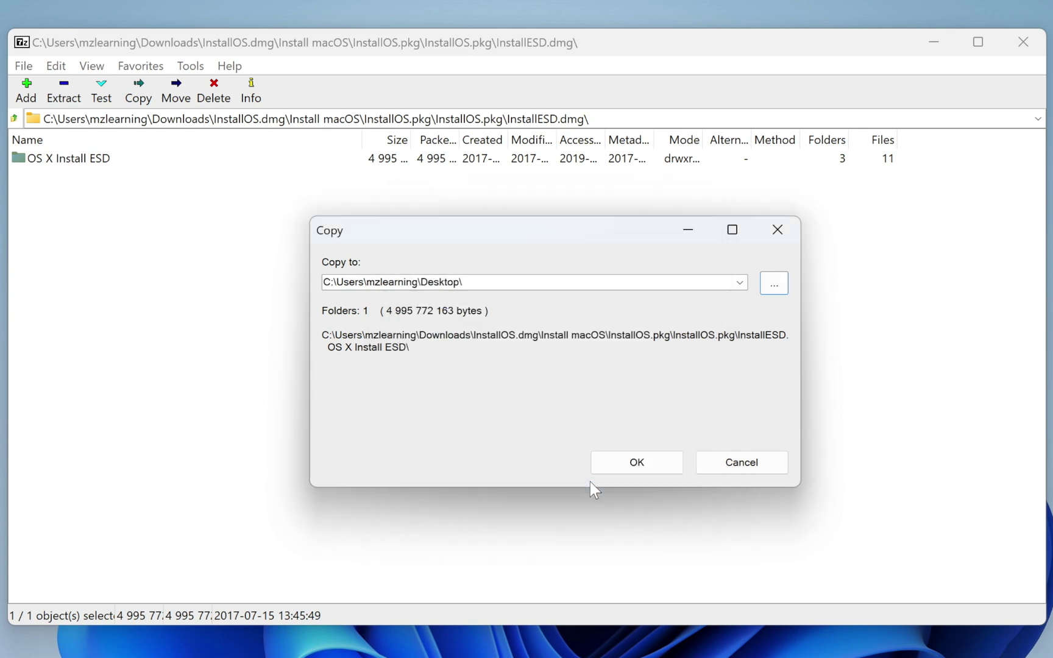
left_click(622, 464)
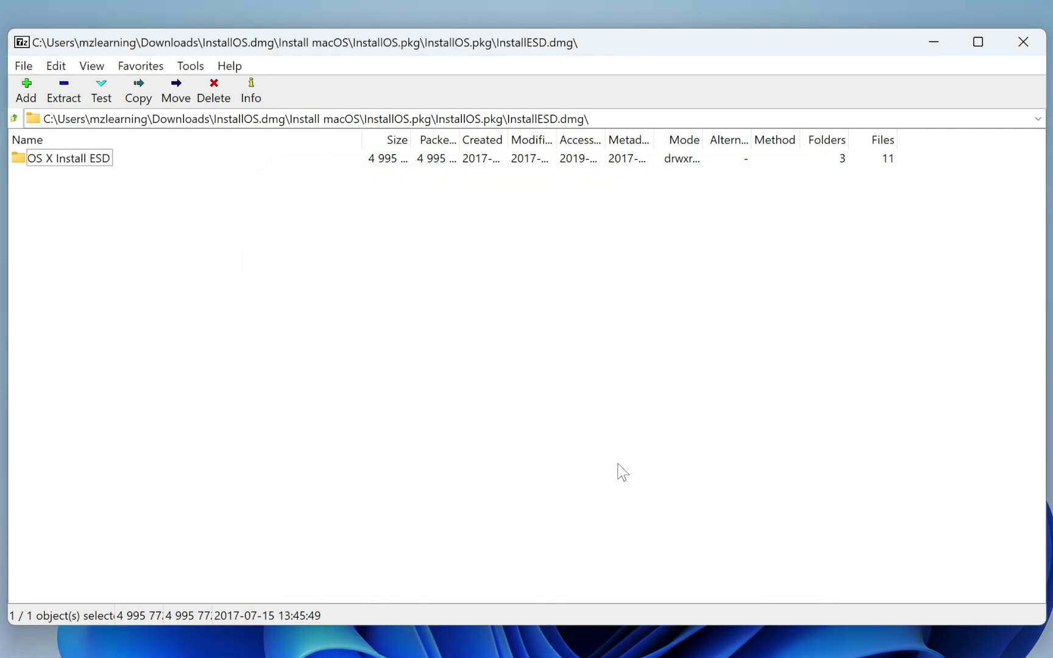
Step: Enter the OS X Install ESD folder, open BaseSystem.dmg inside it, and enter the OS X Base System folder
double_click(89, 163)
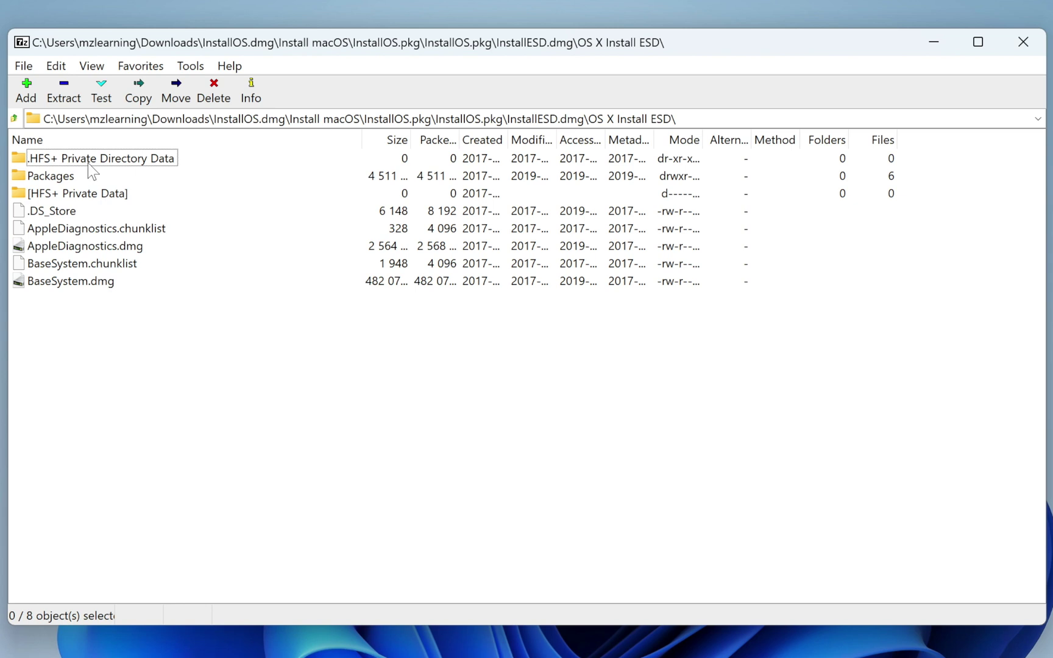
double_click(80, 280)
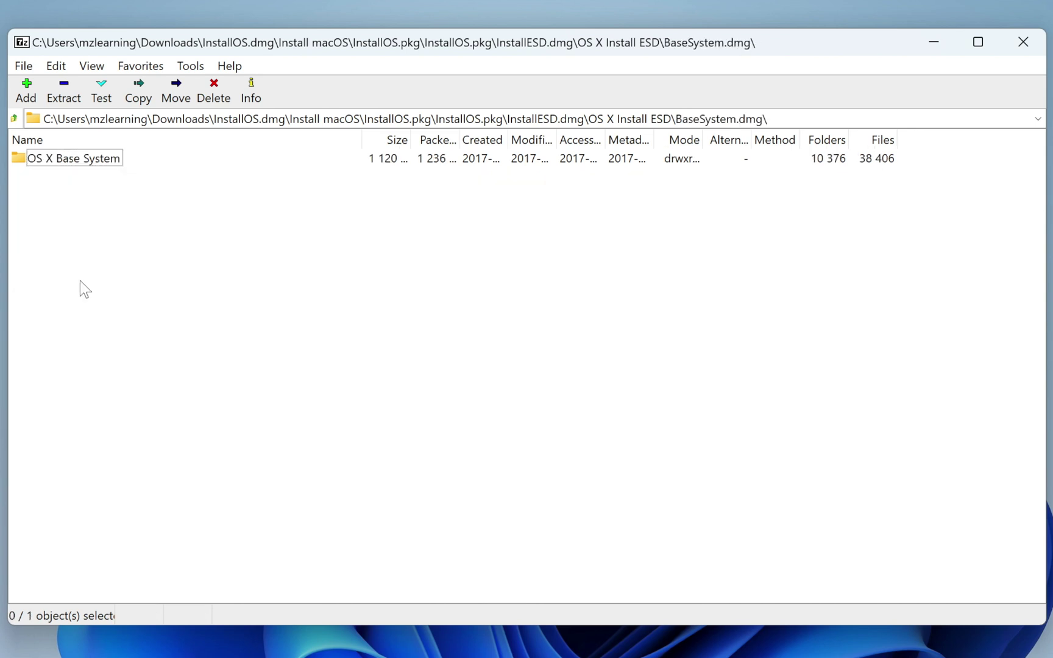
double_click(76, 160)
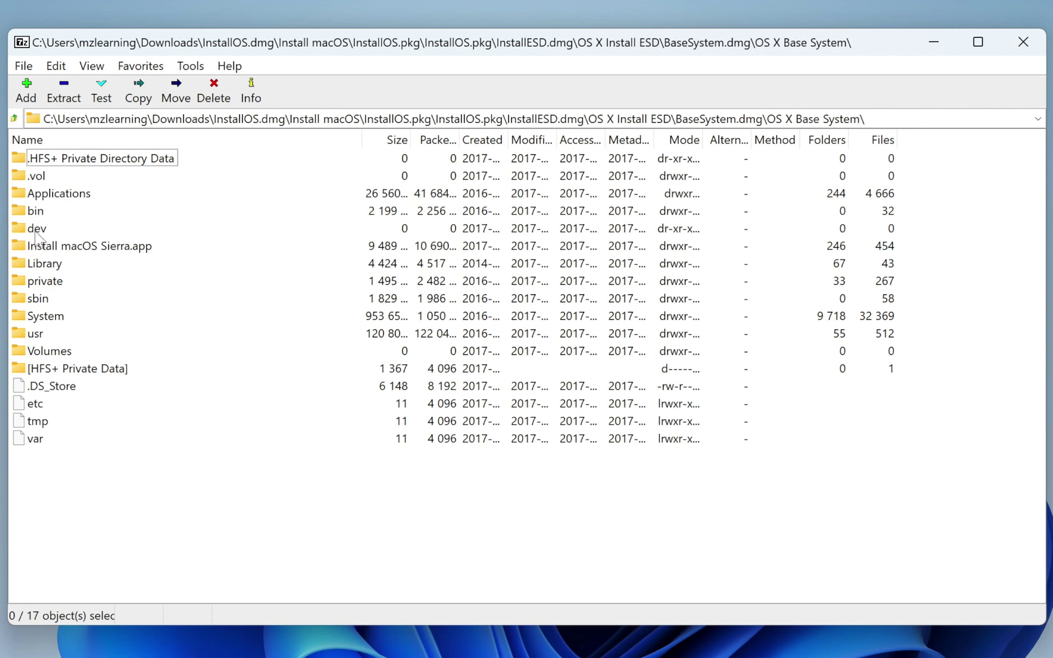
Step: Enter Install macOS Sierra.app inside the OS X Base System folder and go through Contents to its Resources folder
left_click(82, 247)
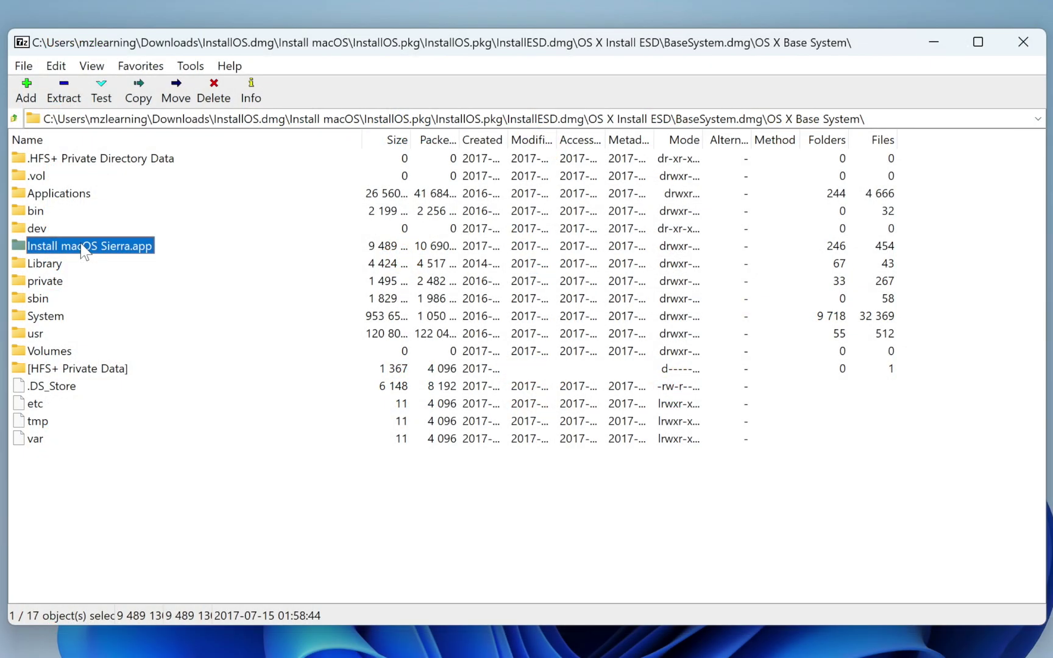
double_click(84, 247)
double_click(63, 162)
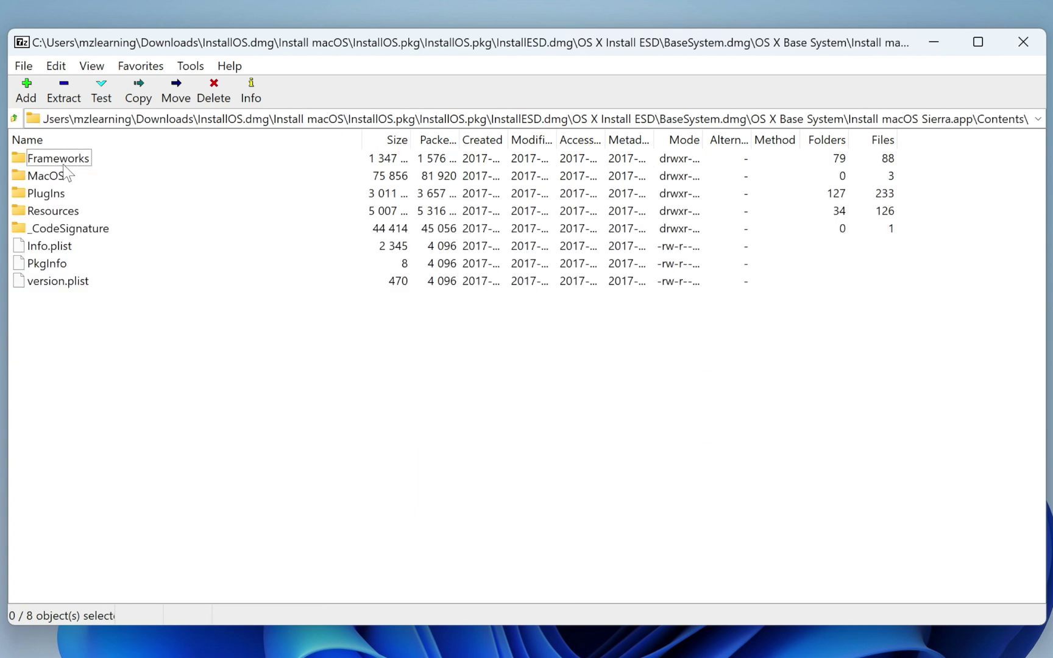
double_click(65, 211)
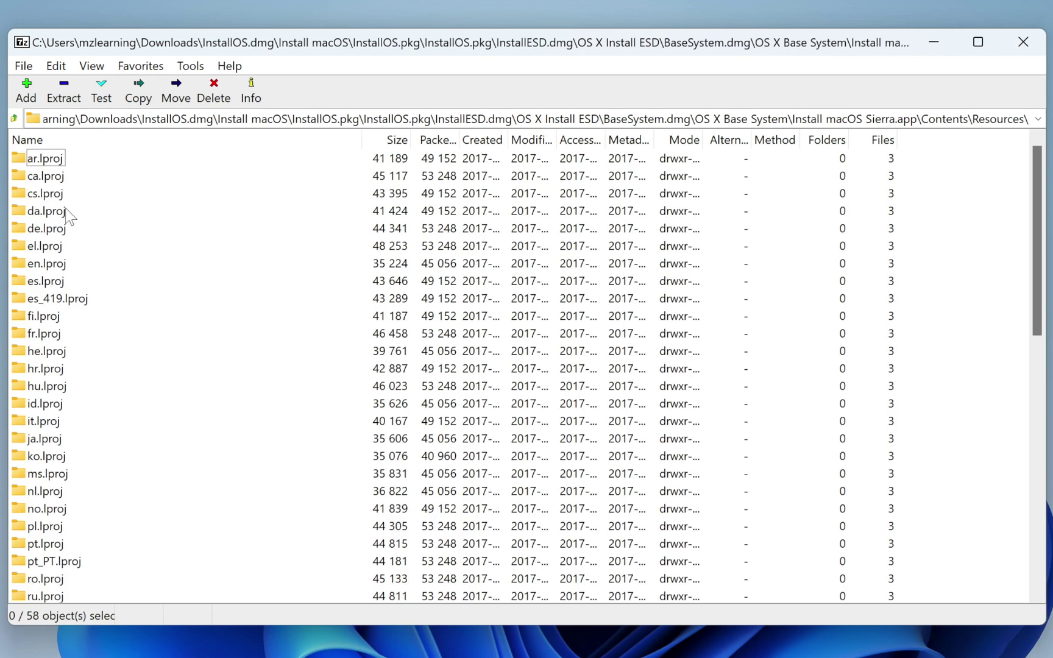
Step: Copy InstallAssistant.icns from the Resources folder to the Desktop
scroll(65, 208, "down", 5)
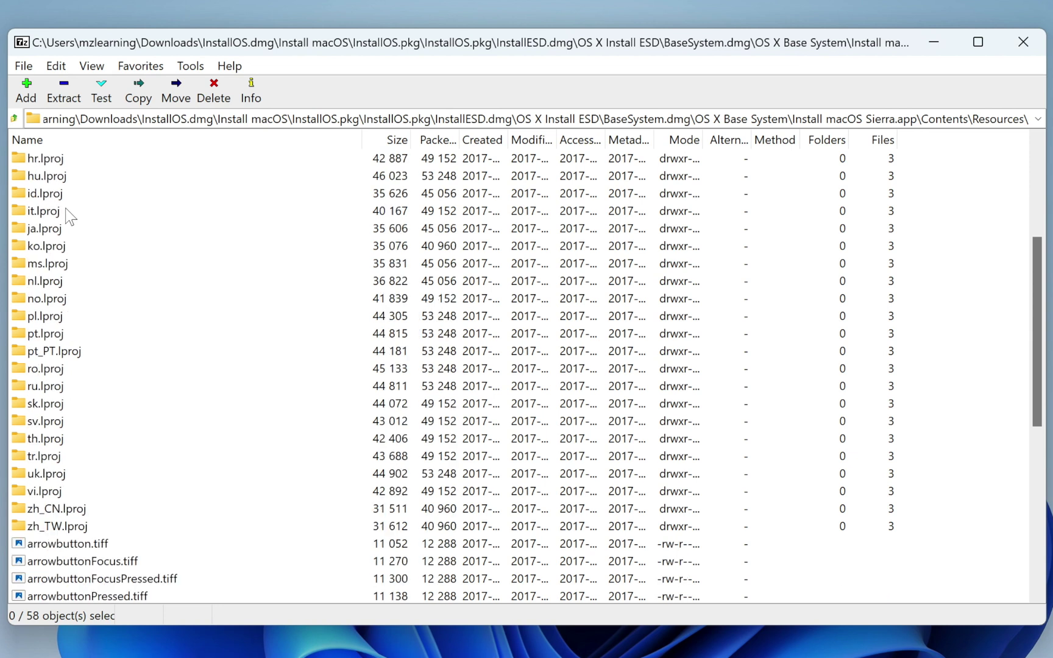
scroll(65, 209, "down", 3)
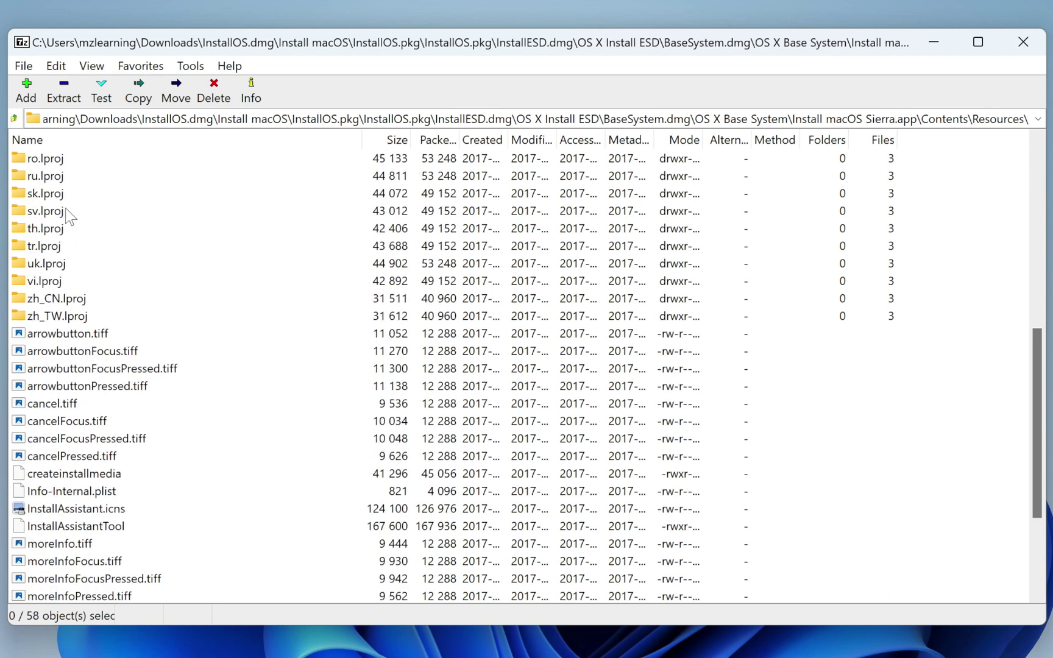
left_click(56, 509)
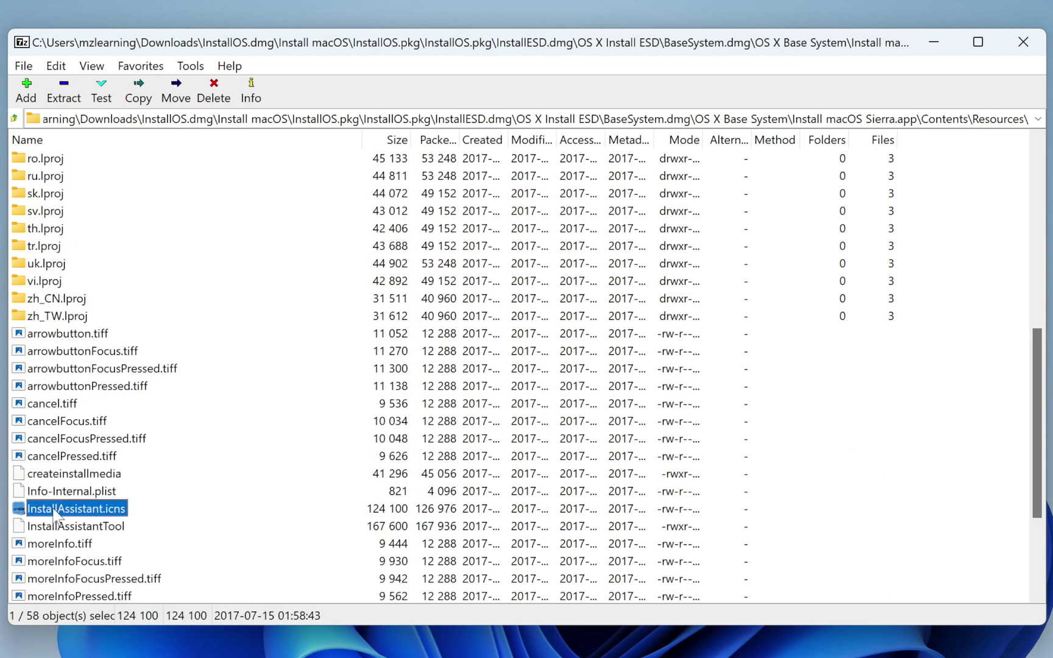
right_click(56, 513)
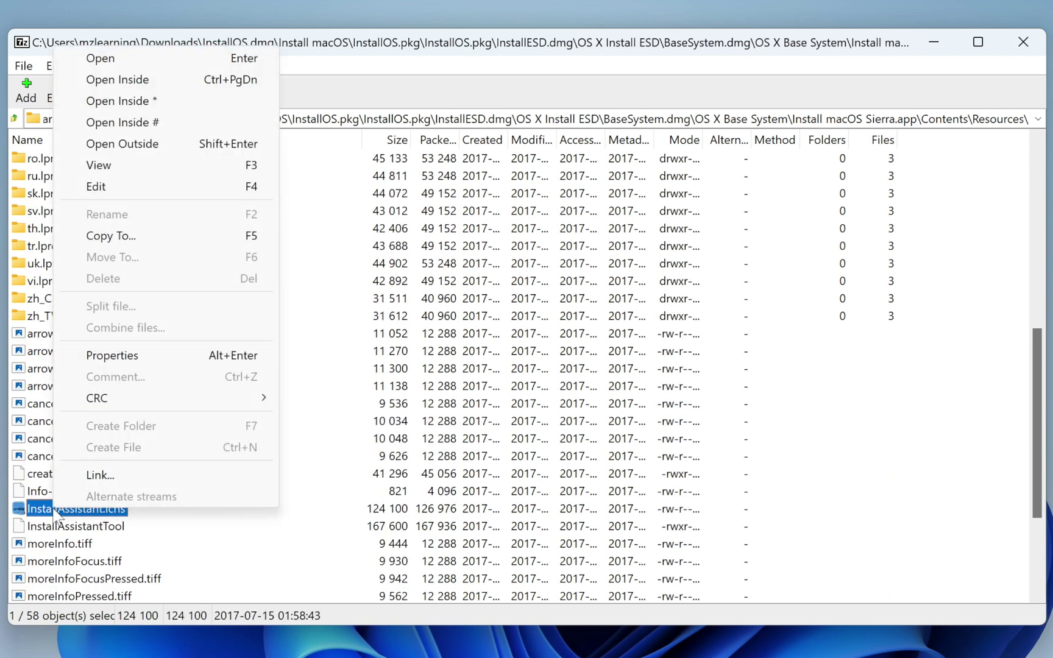
left_click(120, 244)
left_click(738, 283)
left_click(710, 297)
left_click(646, 462)
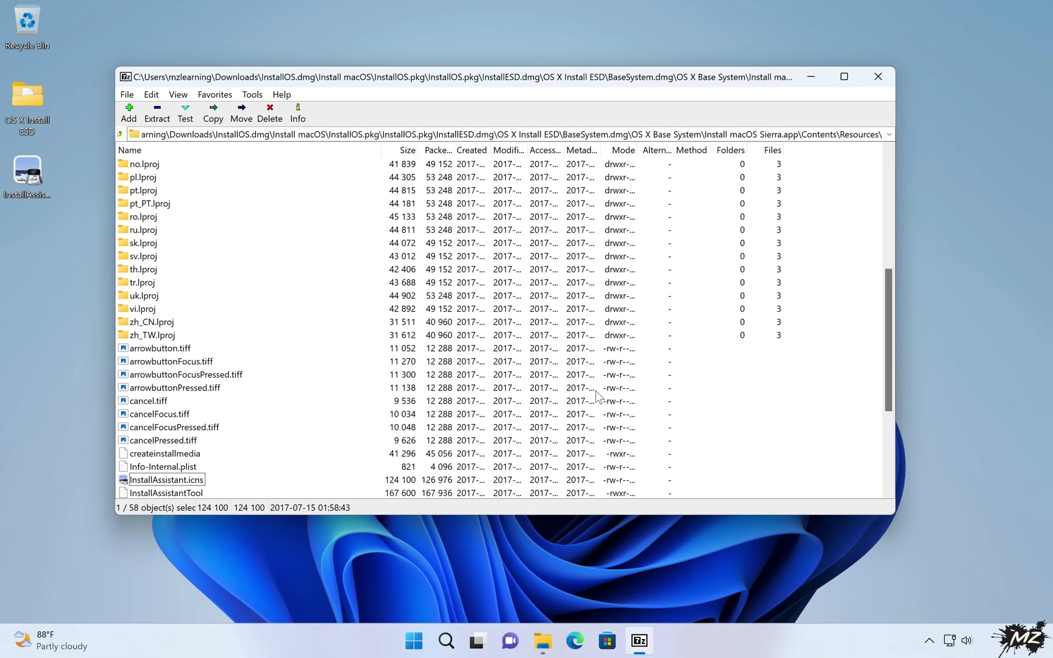
Step: Close 7-Zip File Manager and move the InstallAssistant file into the OS X Install ESD folder on the Desktop
left_click(877, 76)
left_click(859, 85)
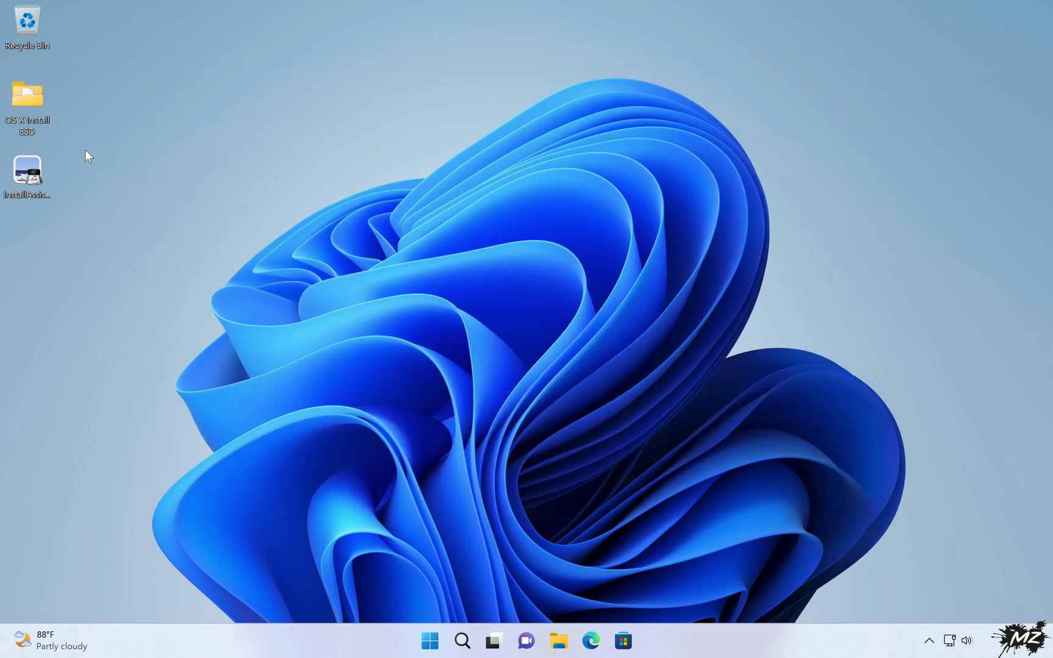
left_click_drag(40, 168, 39, 98)
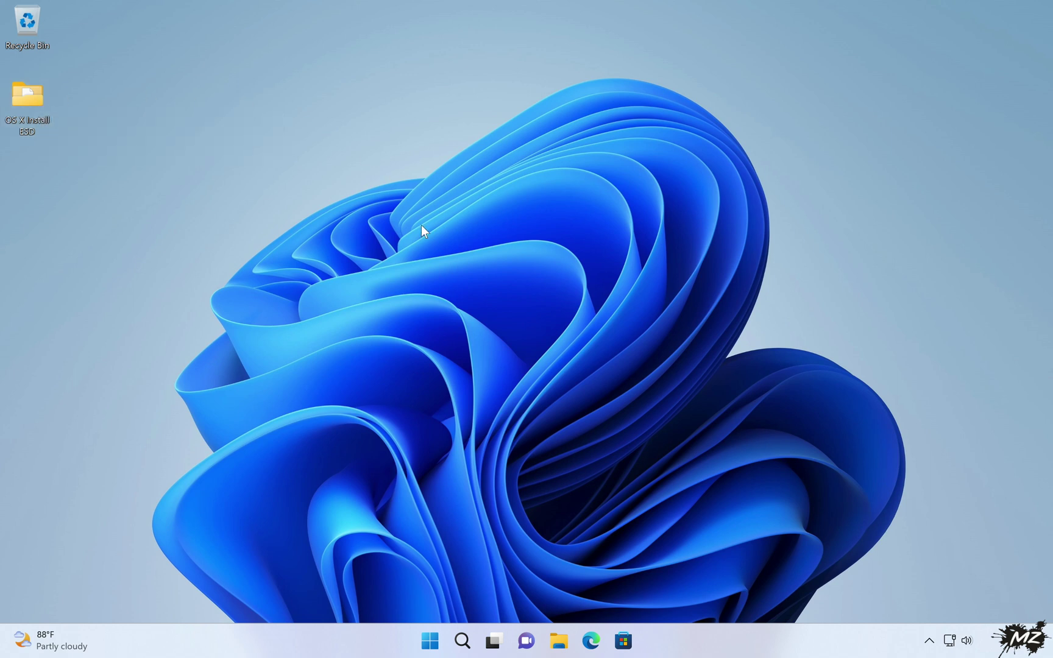
Step: Launch TransMac as administrator and continue with the trial
left_click(430, 640)
type("tra")
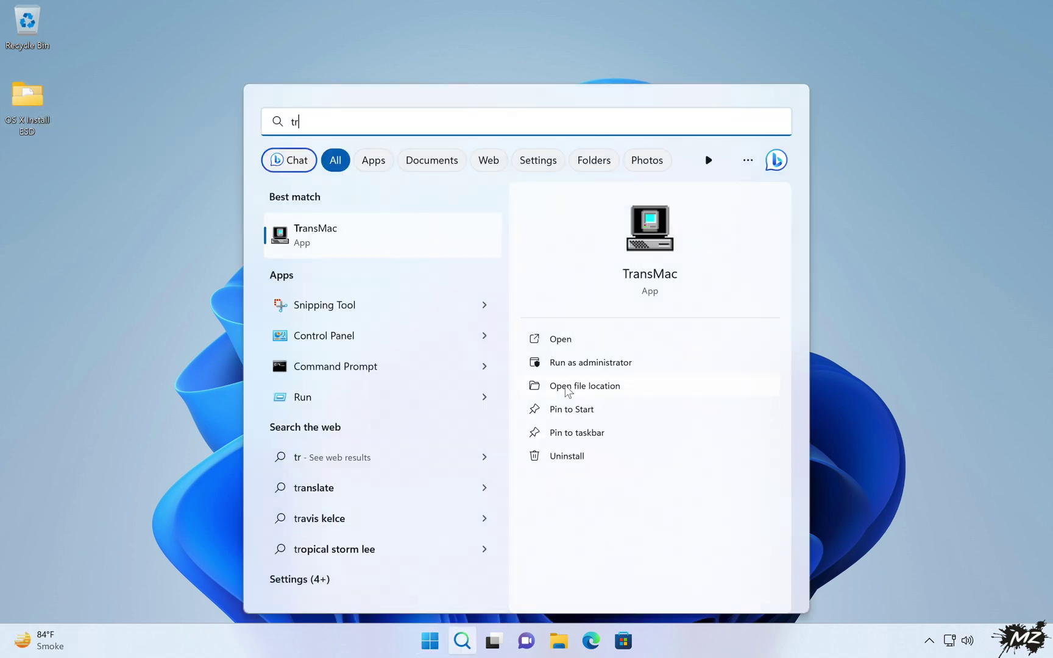
left_click(569, 365)
left_click(450, 441)
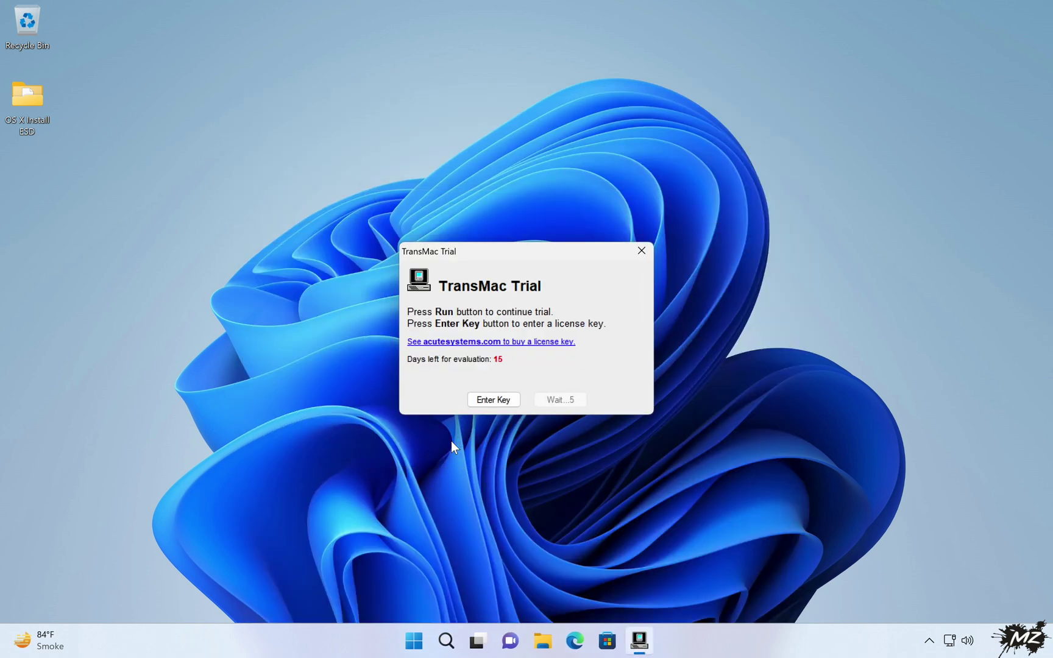
left_click(556, 400)
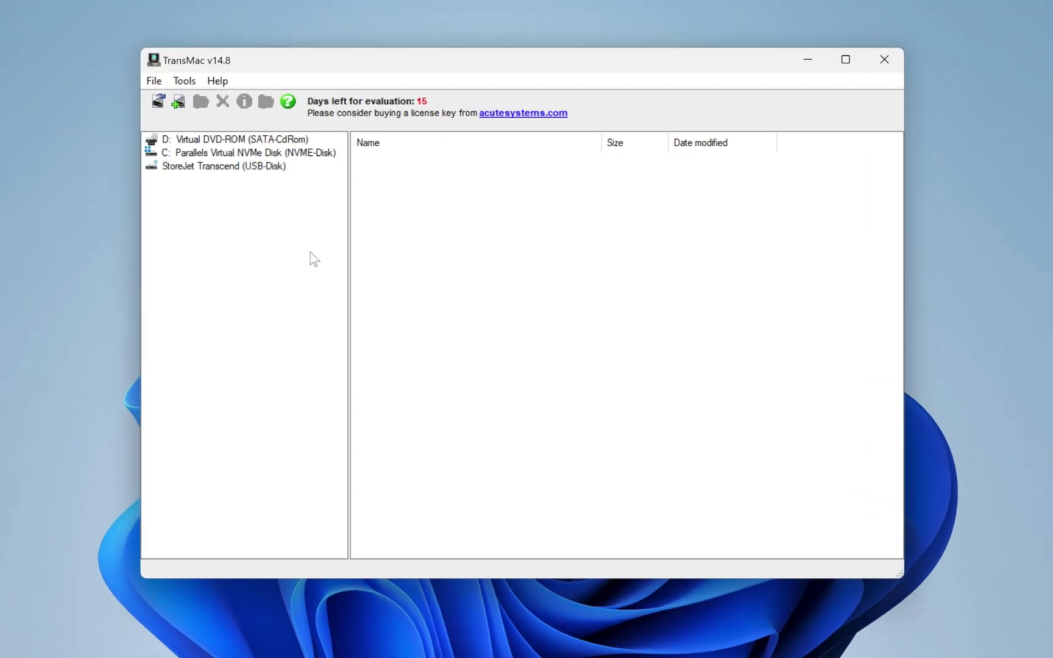
Step: Restore the StoreJet Transcend USB disk with the BaseSystem.dmg image from the OS X Install ESD folder
right_click(218, 167)
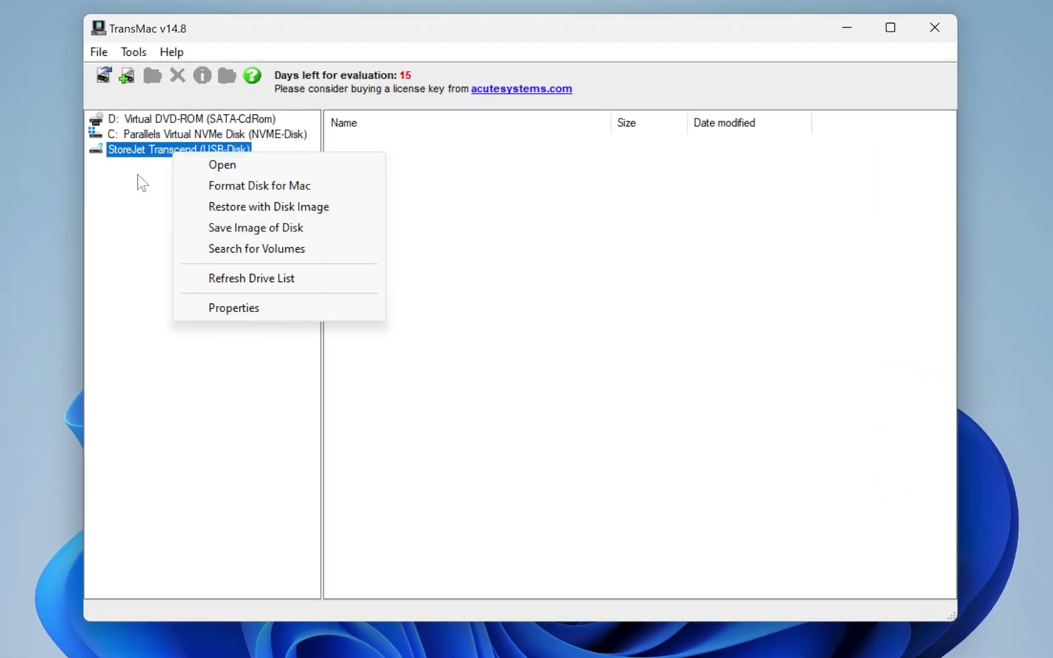
left_click(231, 208)
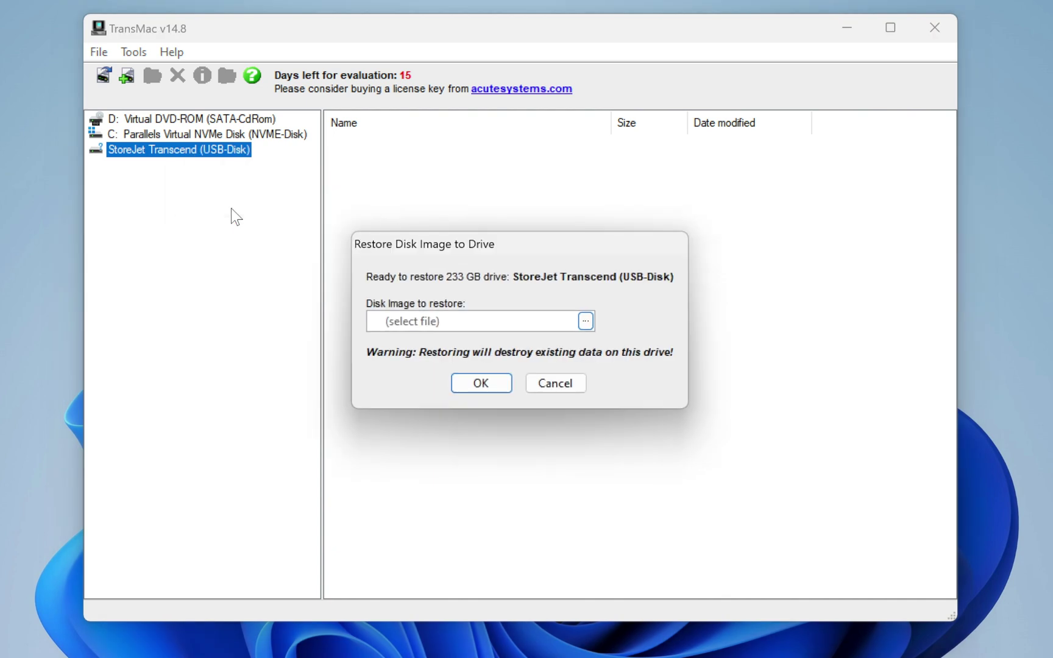
left_click(585, 324)
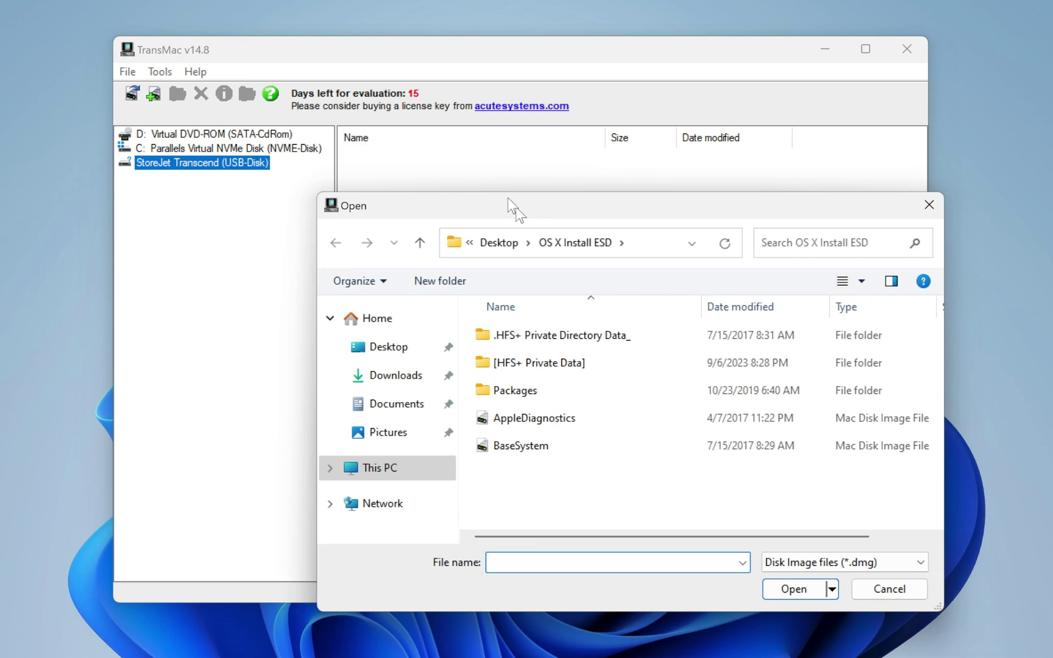
left_click_drag(507, 198, 456, 131)
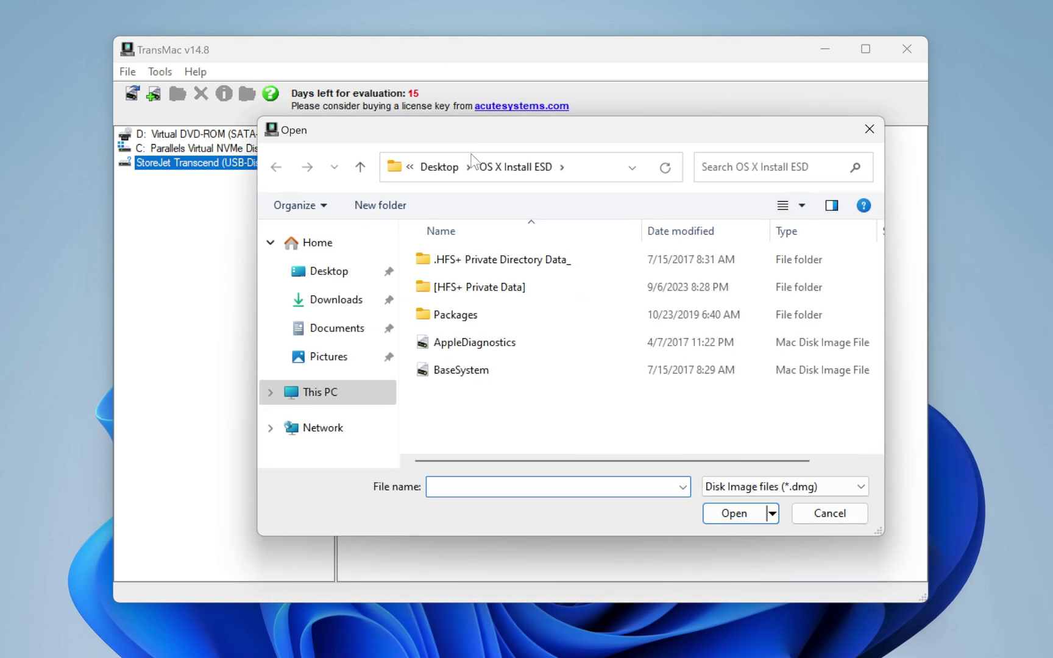
left_click(473, 367)
left_click(734, 514)
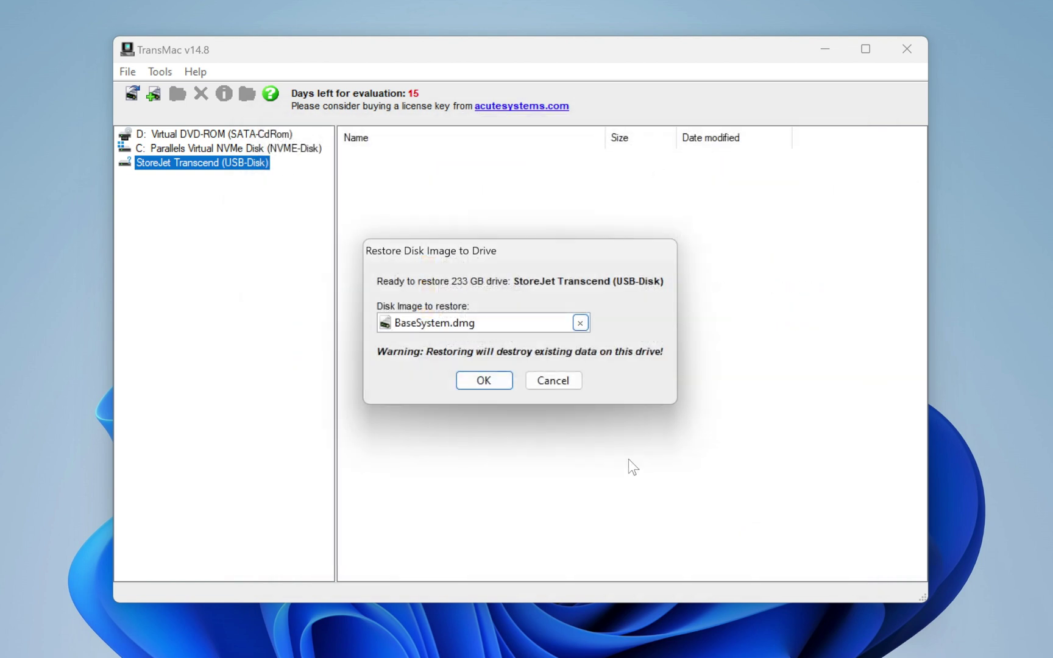
left_click(501, 385)
left_click(495, 364)
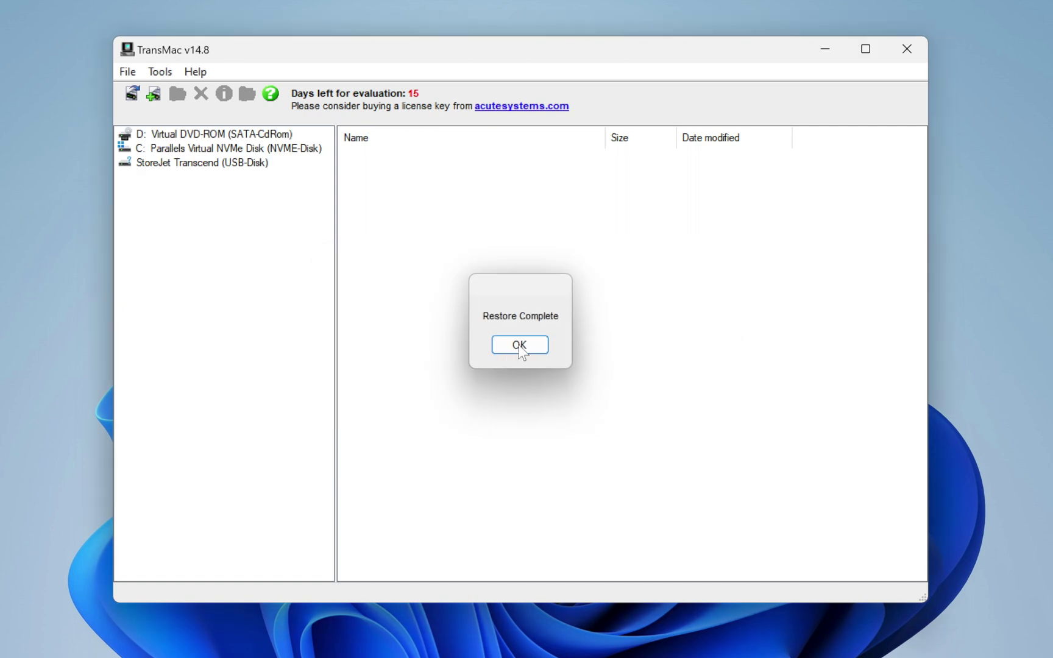
left_click(520, 345)
Step: Open the drive's OS X Base System volume and copy BaseSystem.chunklist, BaseSystem.dmg and InstallAssistant.icns from OS X Install ESD into its root
double_click(183, 165)
double_click(191, 176)
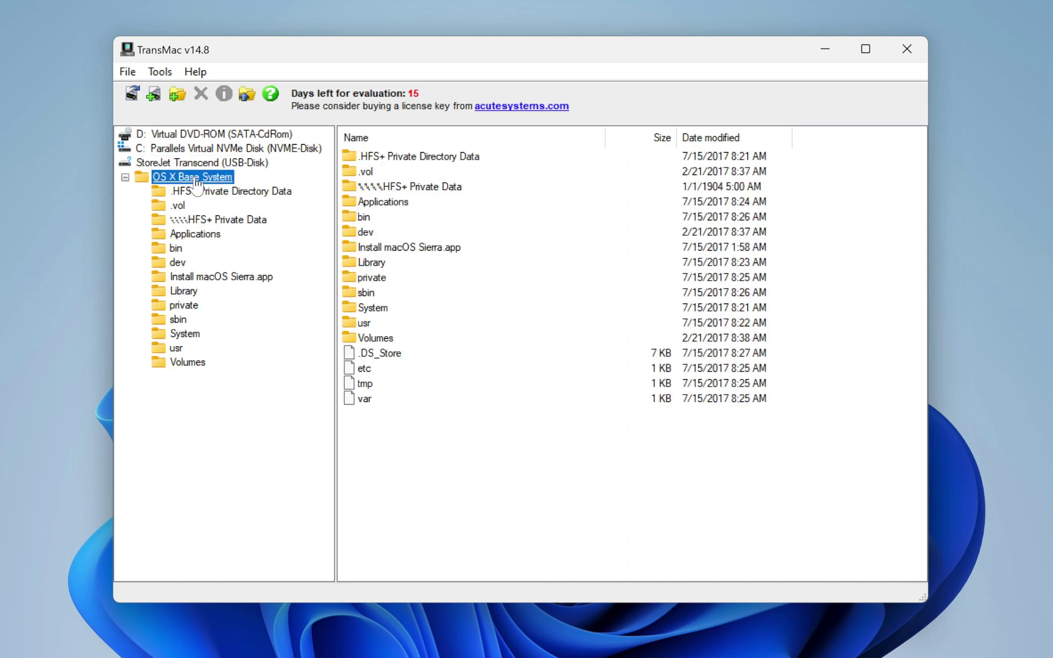
right_click(435, 443)
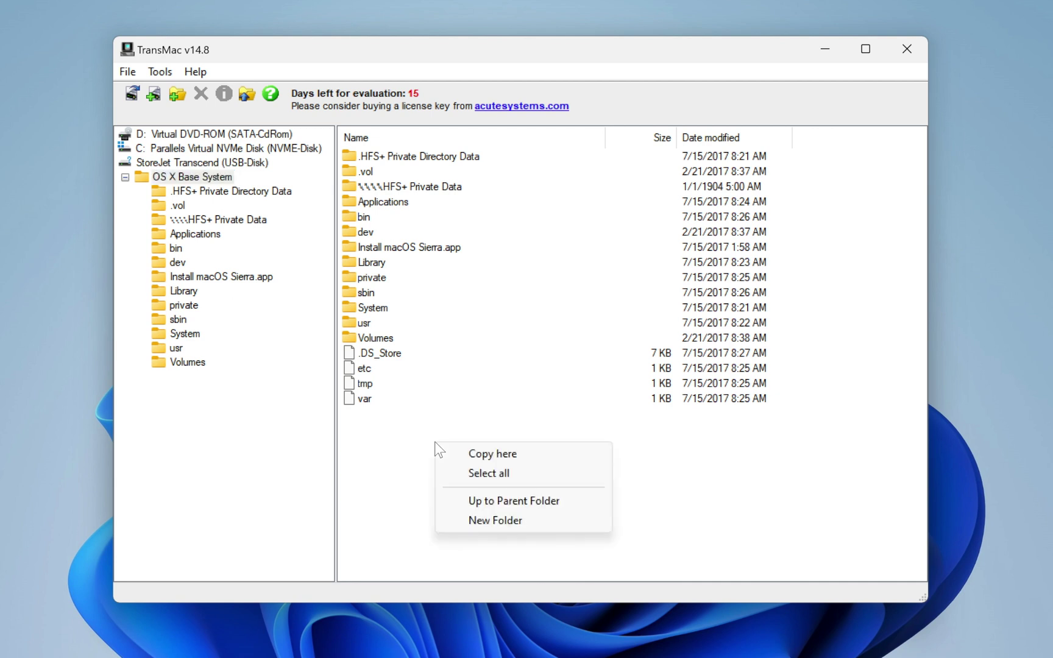
left_click(491, 454)
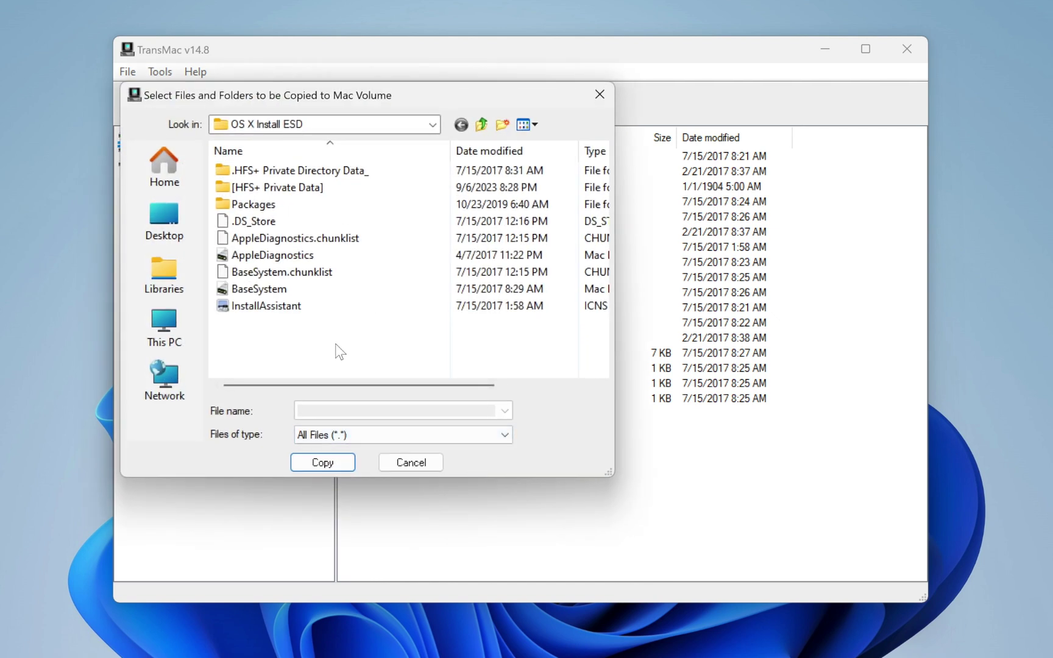
left_click_drag(335, 343, 265, 277)
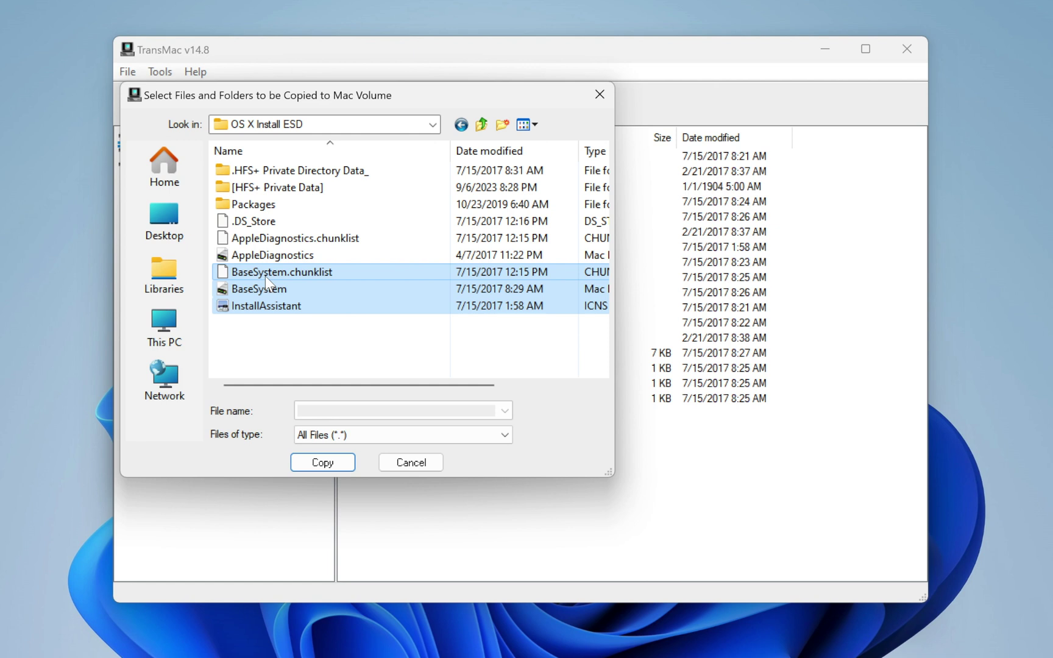
left_click(322, 463)
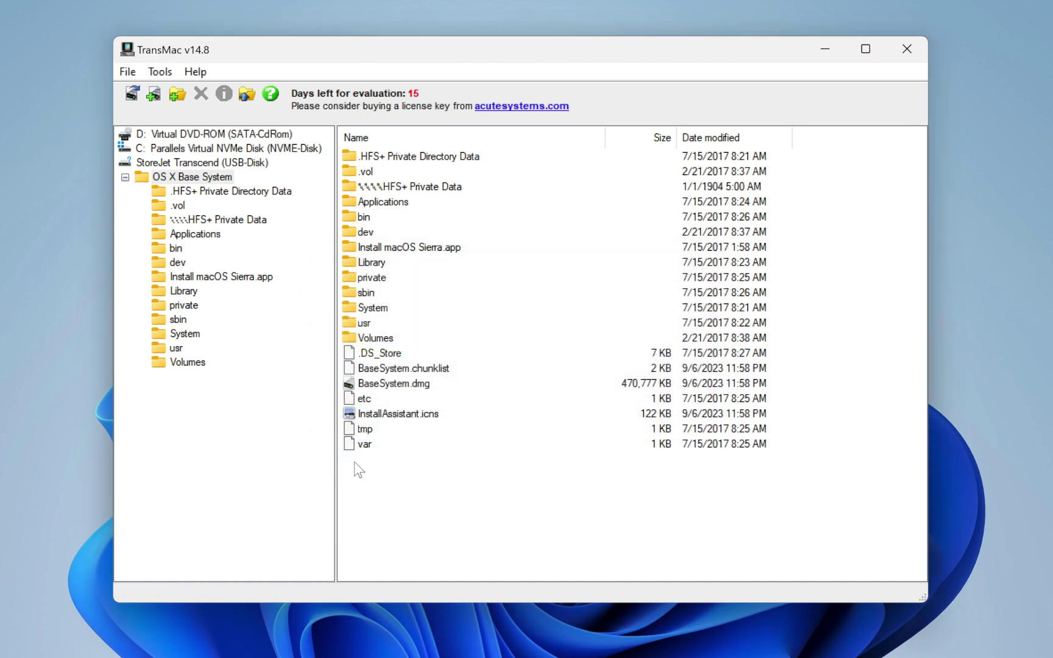
Step: Rename InstallAssistant.icns on the OS X Base System volume as .VolumeIcon.icns
right_click(392, 419)
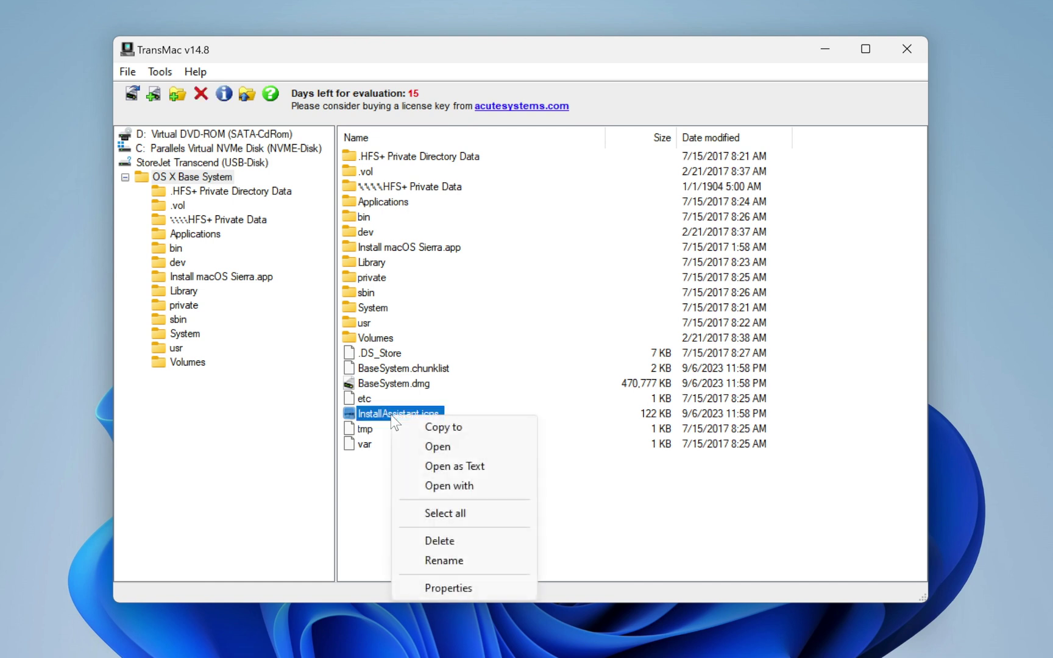
left_click(430, 560)
left_click(421, 419)
key("BackSpace")
key("BackSpace")
key("BackSpace")
key("BackSpace")
key("BackSpace")
key("BackSpace")
key("BackSpace")
key("BackSpace")
key("BackSpace")
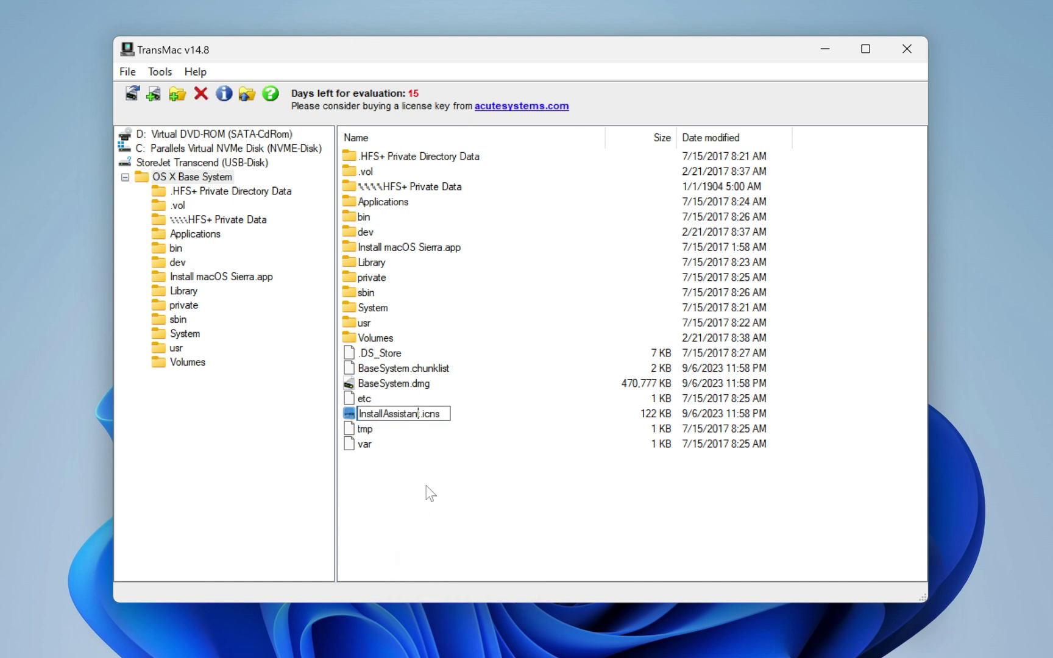
key("BackSpace")
key("BackSpace")
key("BackSpace")
key("BackSpace")
key("BackSpace")
key("BackSpace")
key("BackSpace")
key("BackSpace")
type(".VolumeIcon")
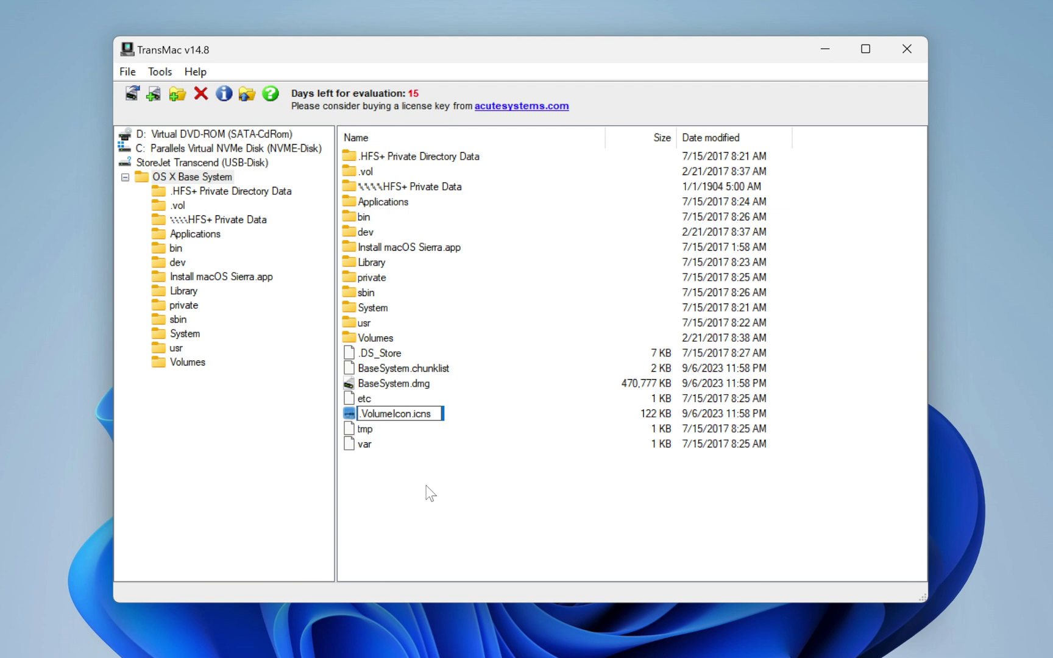
type(".")
key("Return")
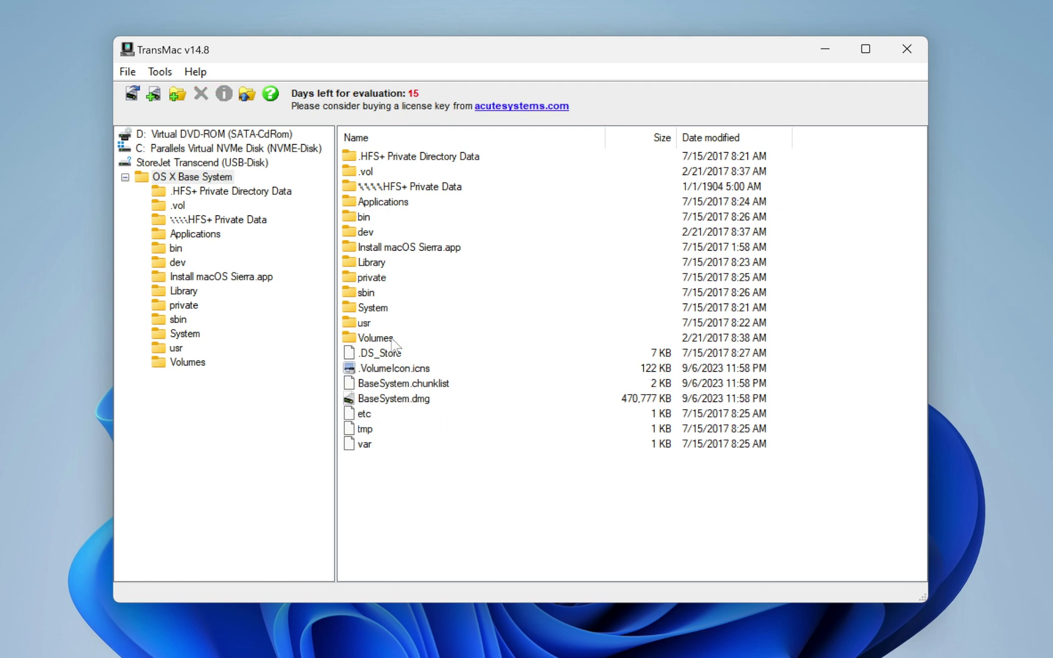
Step: Delete the Packages file from the volume's System/Installation folder
double_click(384, 310)
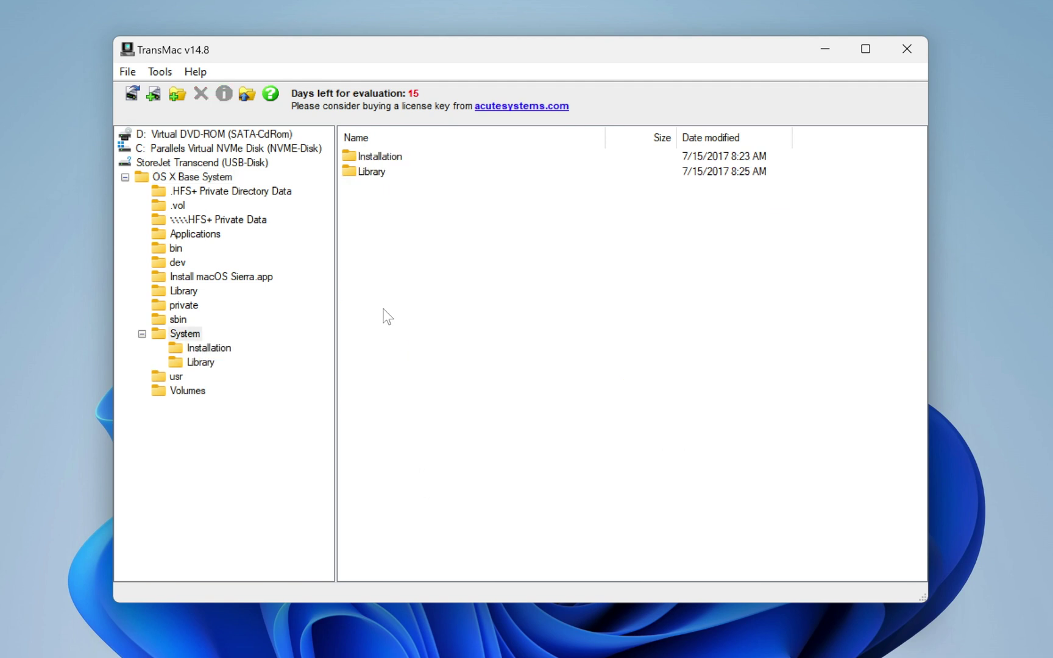
double_click(378, 158)
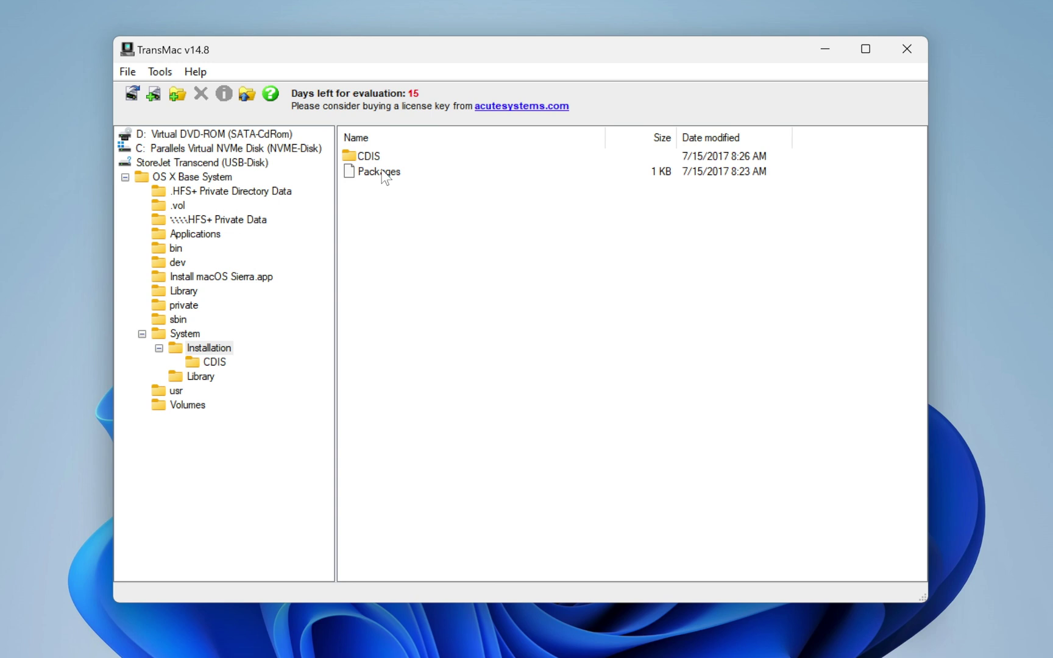
right_click(384, 177)
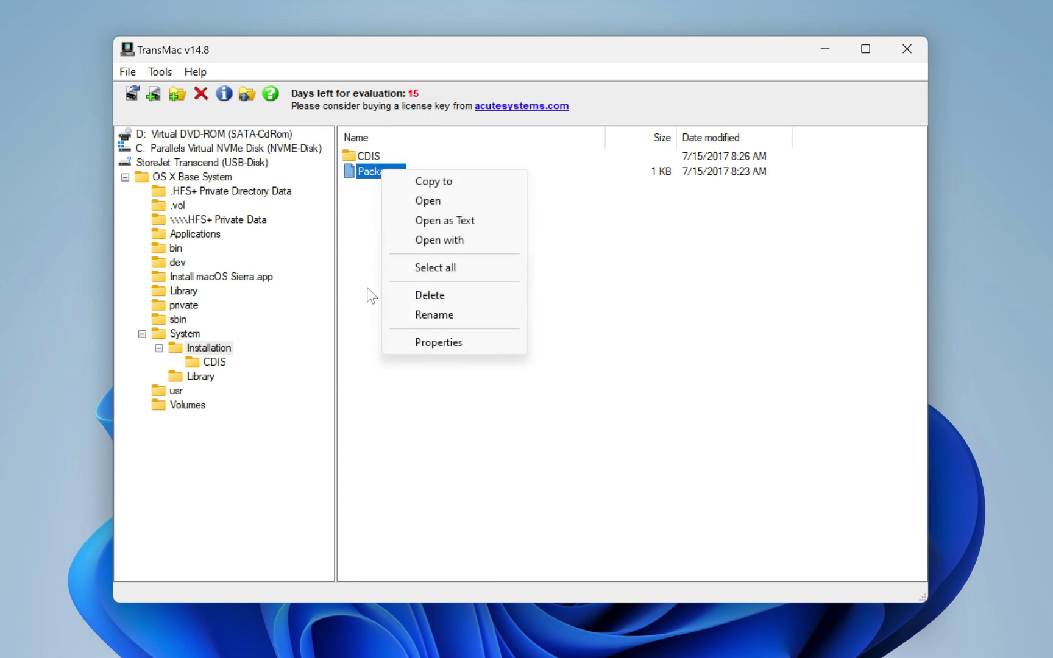
left_click(420, 294)
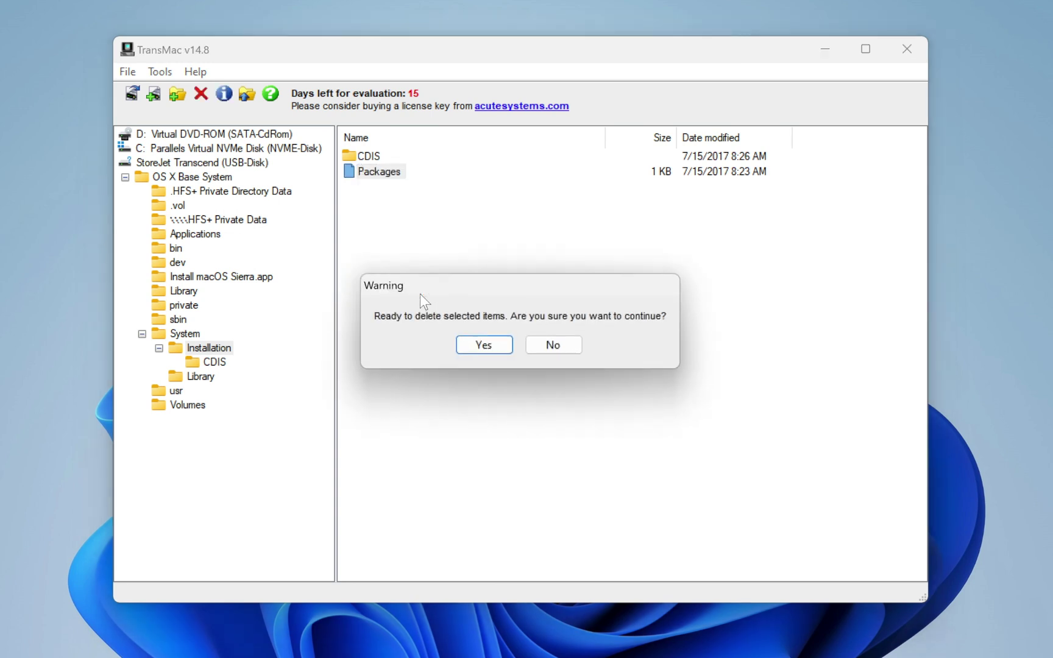
left_click(481, 346)
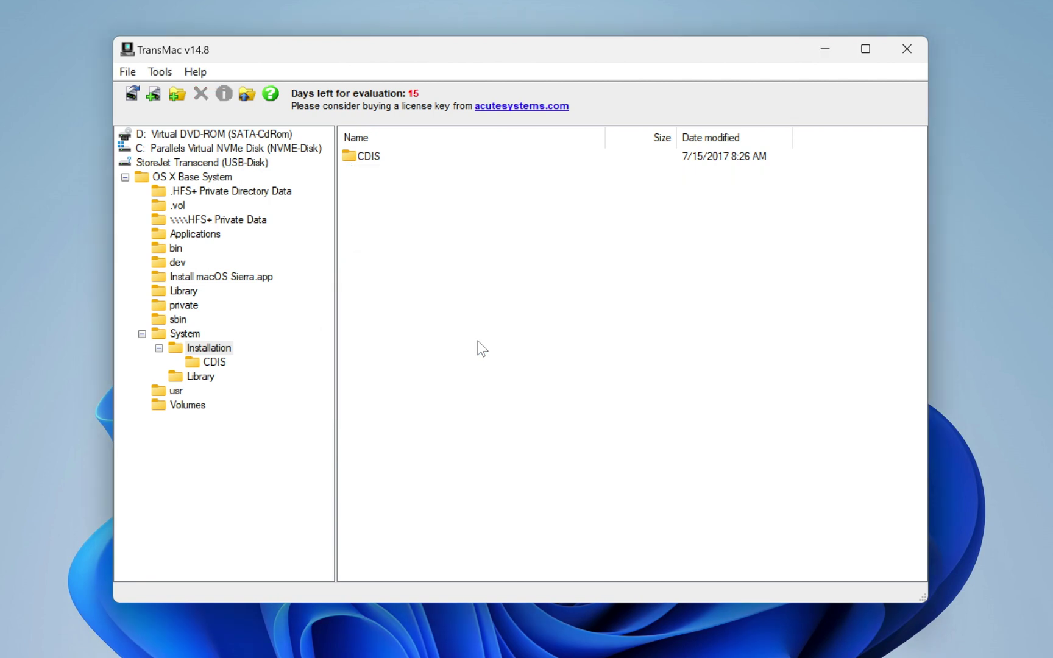
Step: Try to copy the Packages folder from OS X Install ESD into the volume's System/Installation folder, then close TransMac
right_click(477, 342)
left_click(516, 352)
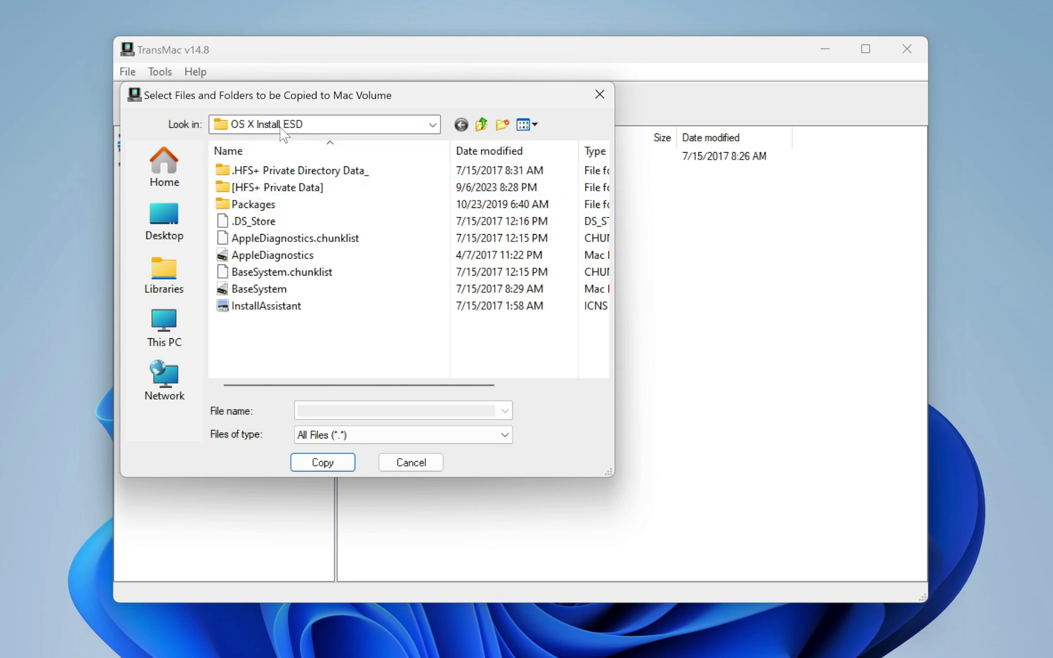
left_click(263, 210)
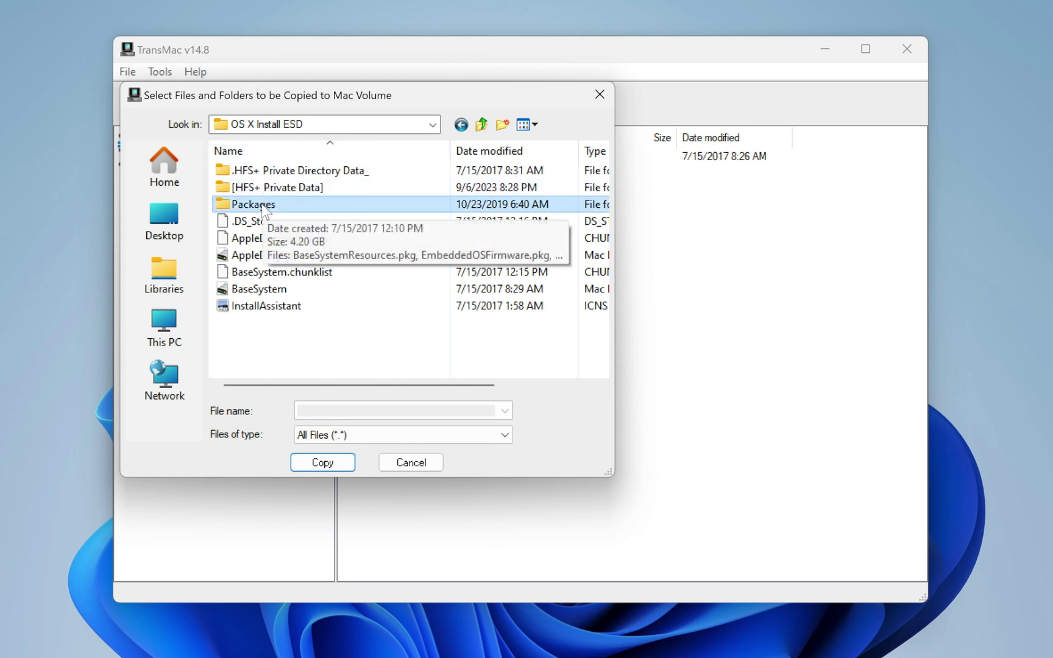
left_click(323, 462)
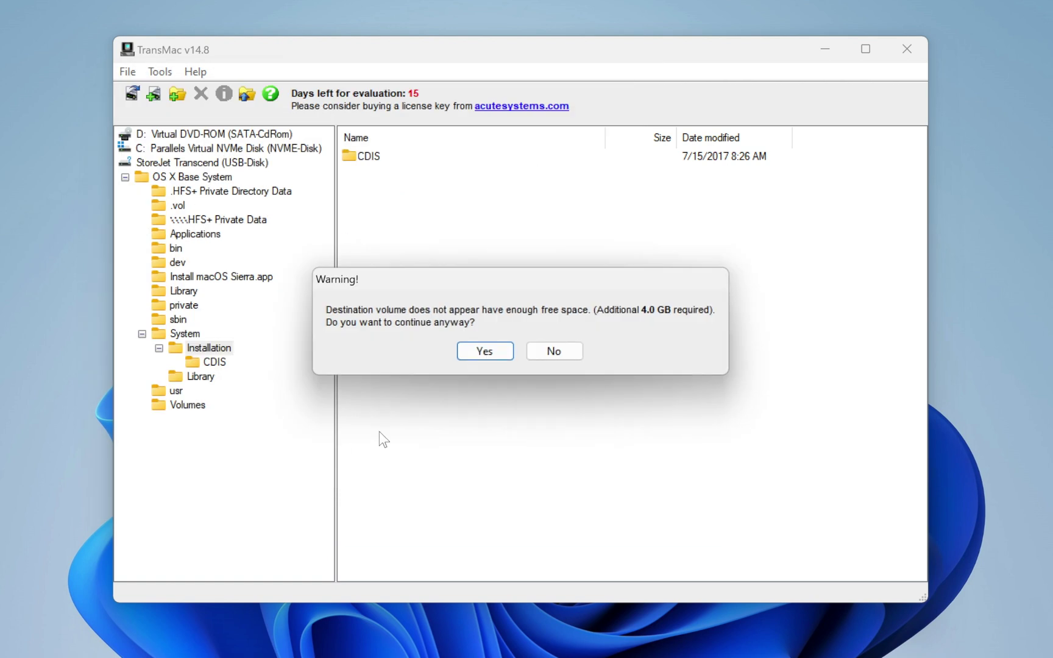
left_click(485, 351)
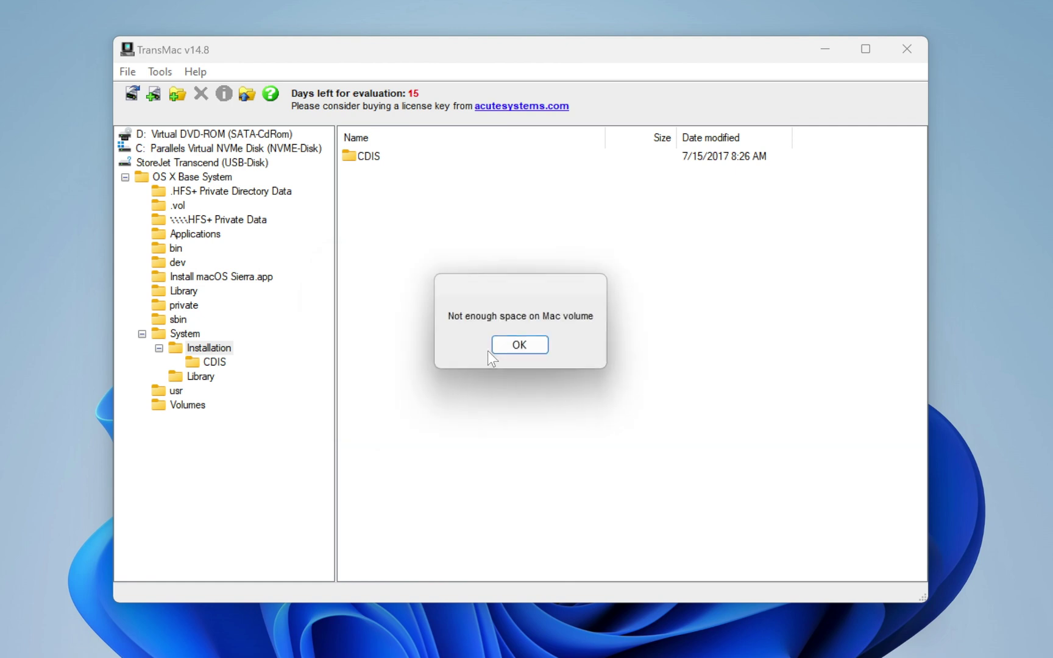
left_click(518, 352)
left_click(904, 50)
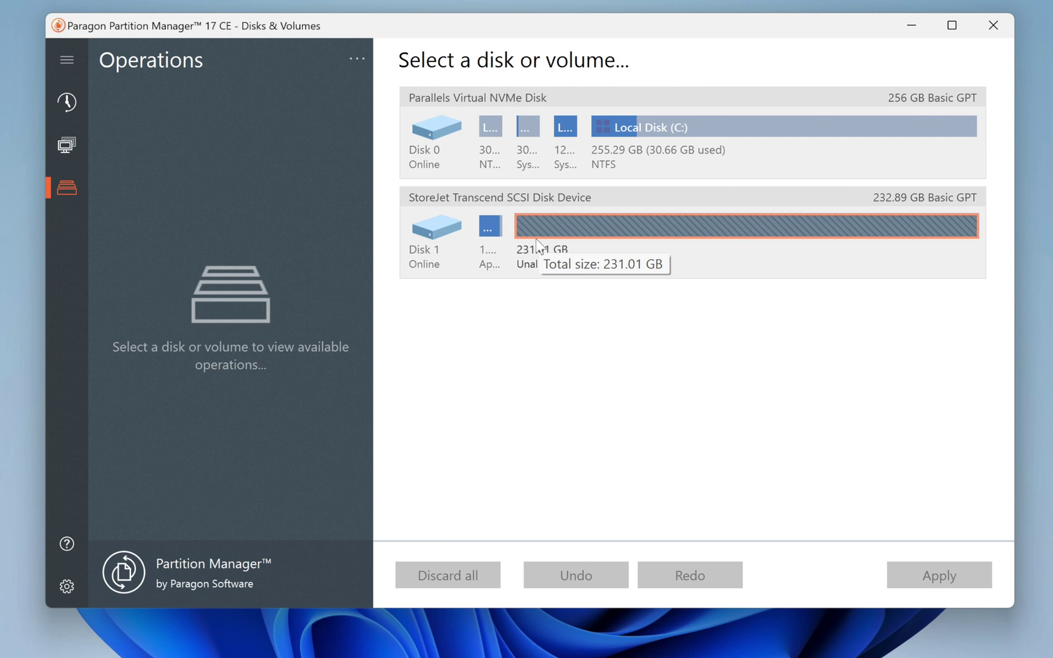
Step: In Paragon Partition Manager, resize the OS X Base System partition on the StoreJet Transcend disk to 232.88 GB immediately
left_click(499, 228)
left_click_drag(505, 224, 1004, 241)
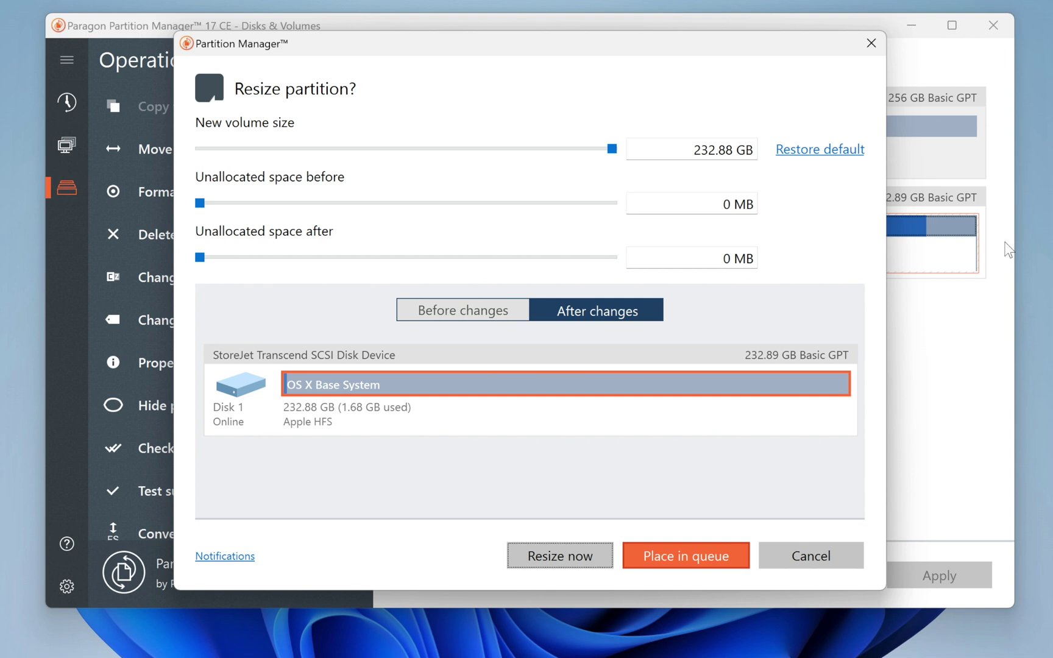
left_click(552, 556)
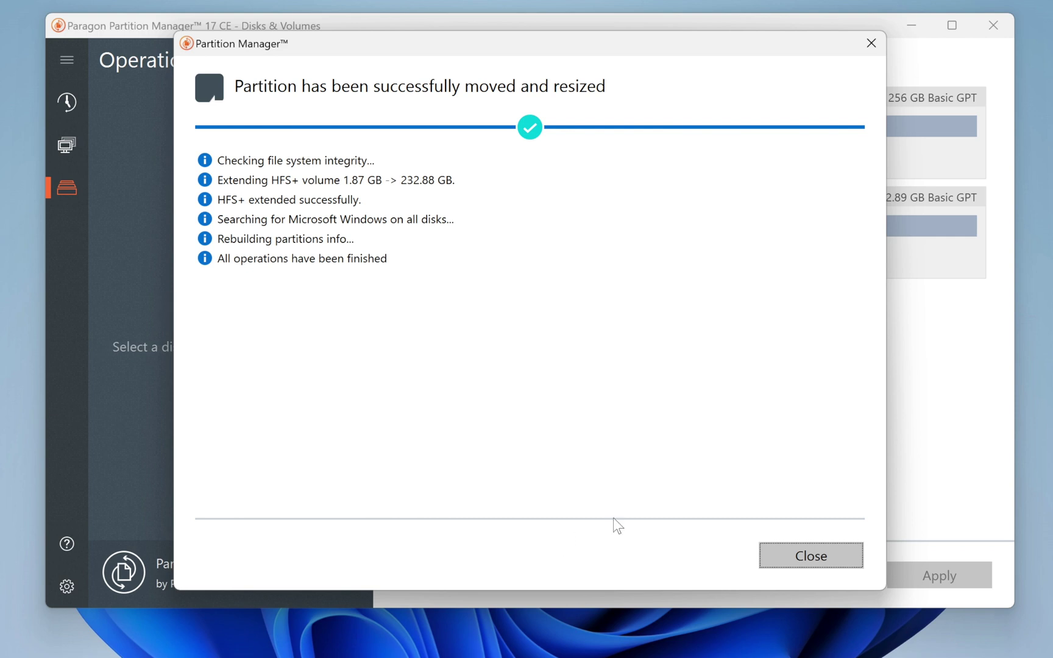
left_click(814, 548)
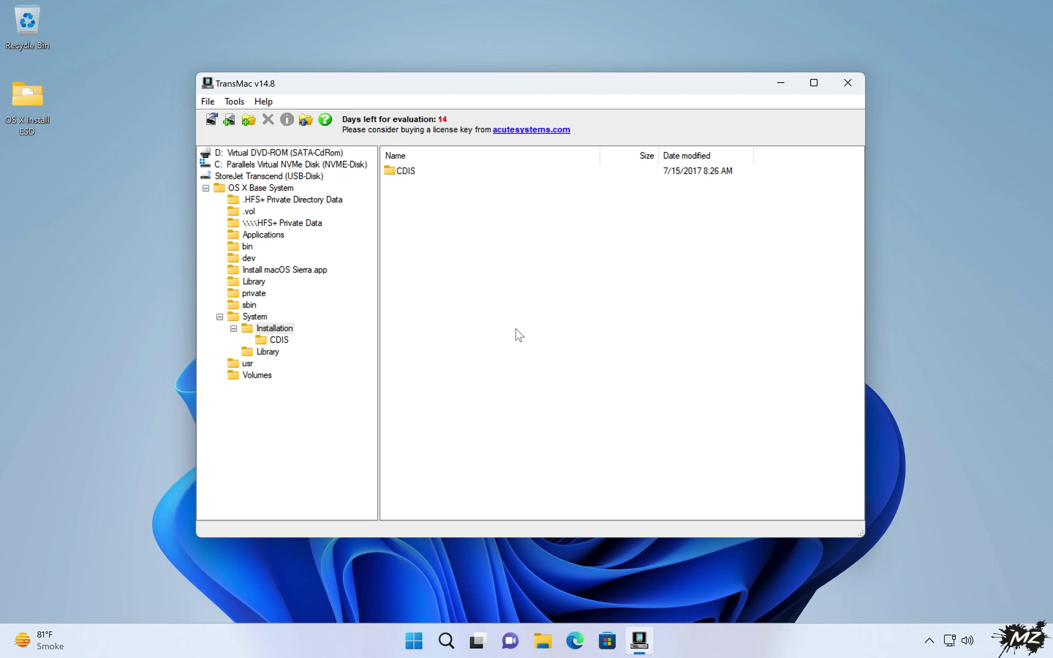
Step: In TransMac, copy the Packages folder from OS X Install ESD into the volume's System/Installation folder and close the program
right_click(493, 250)
left_click(518, 258)
left_click(312, 210)
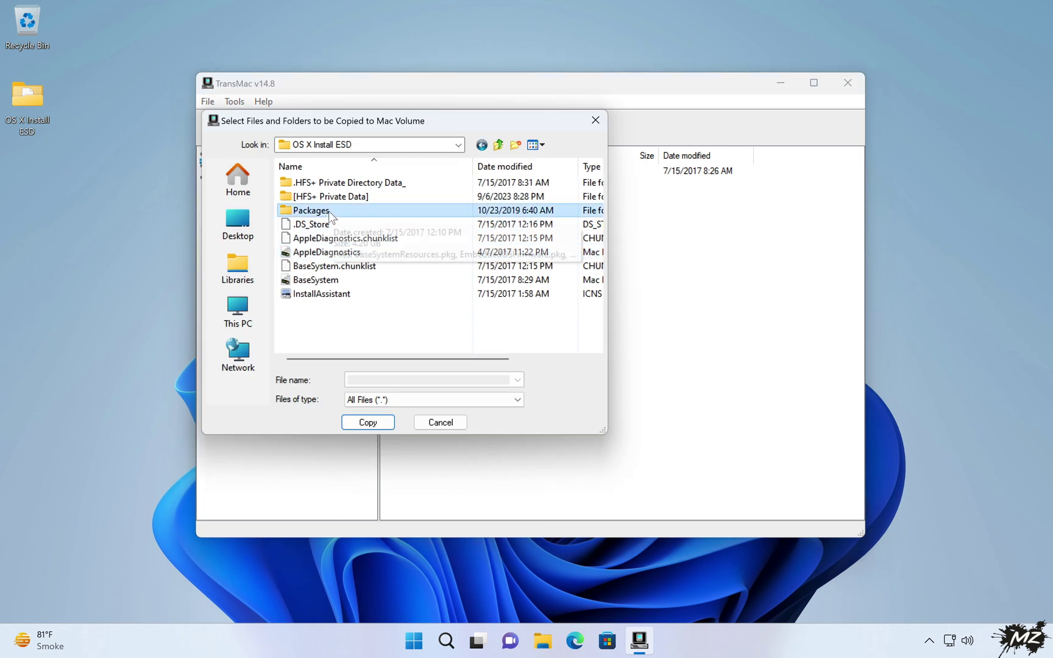
left_click(373, 423)
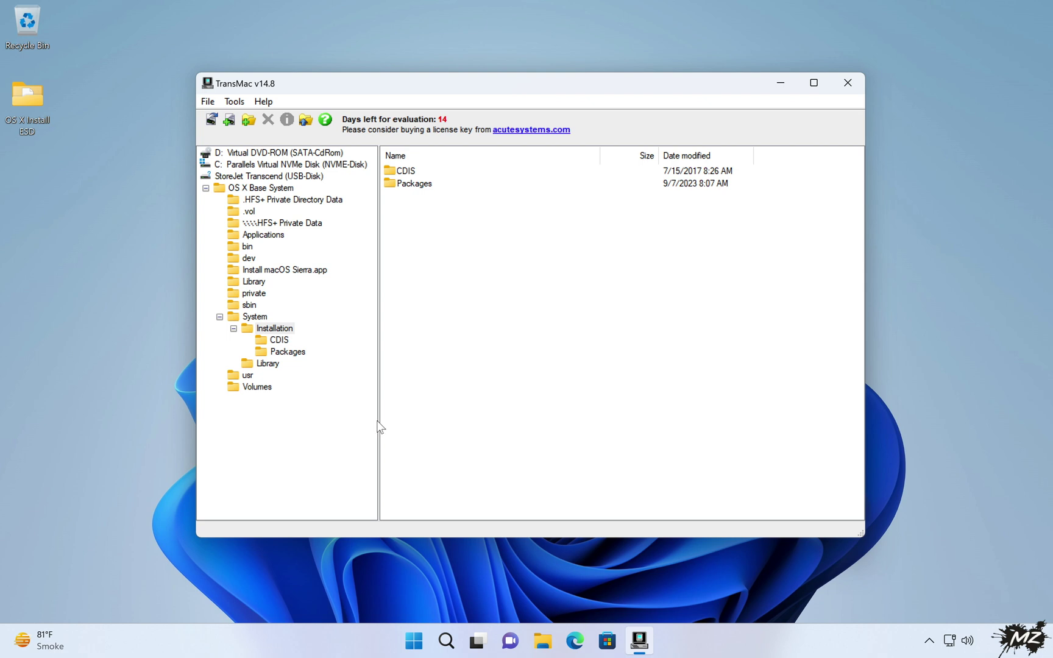
left_click(848, 84)
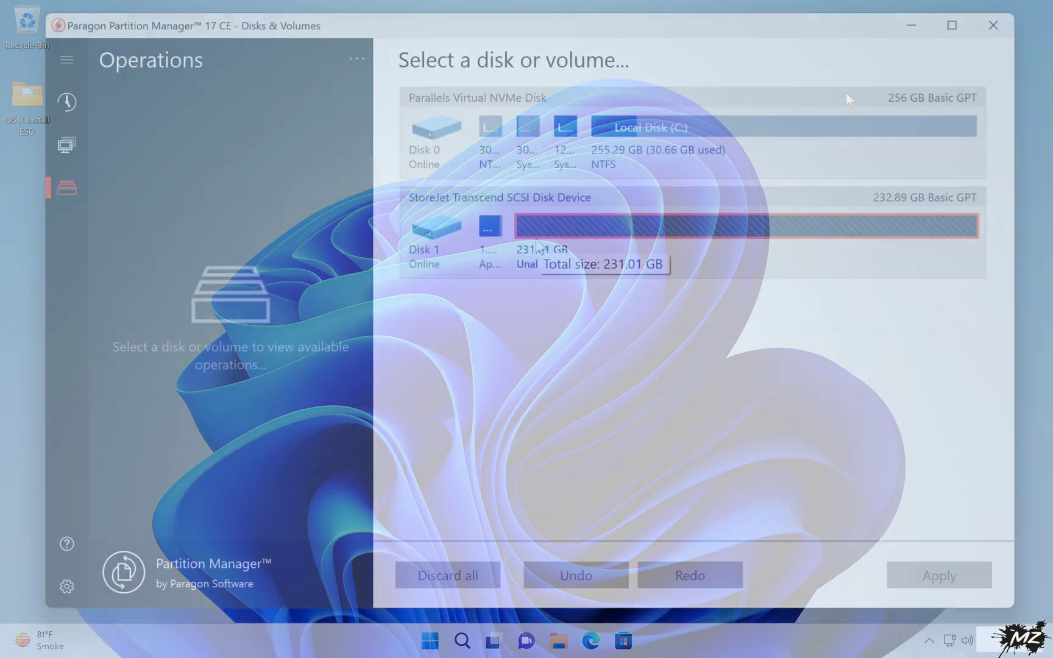
Step: In Paragon Partition Manager, extend the OS X Base System partition across the StoreJet disk's unallocated space
left_click(488, 243)
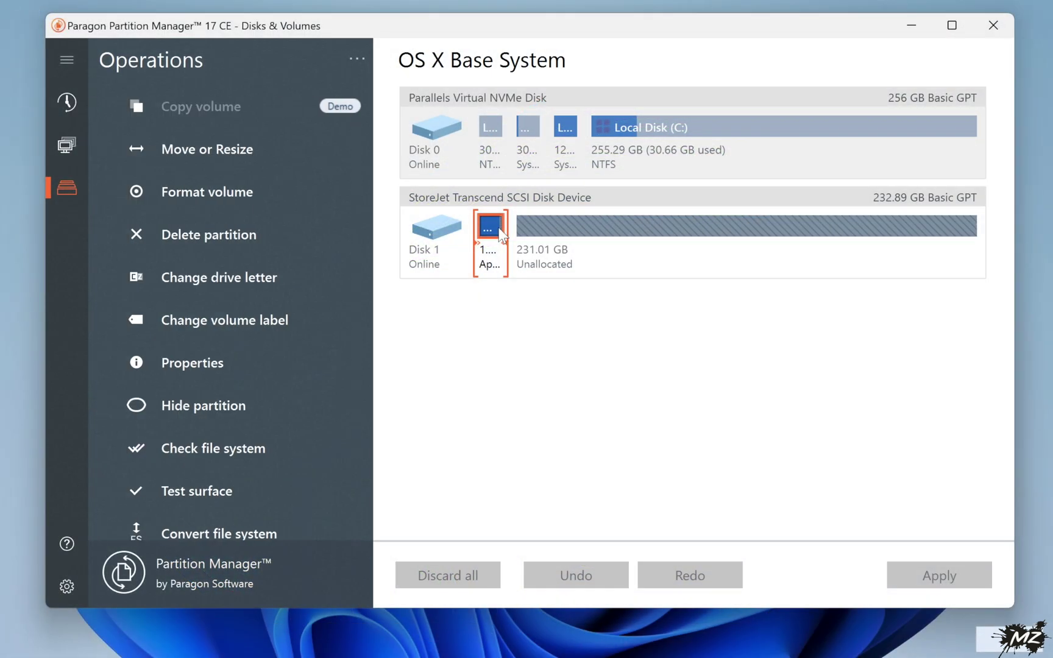
left_click_drag(503, 254, 972, 276)
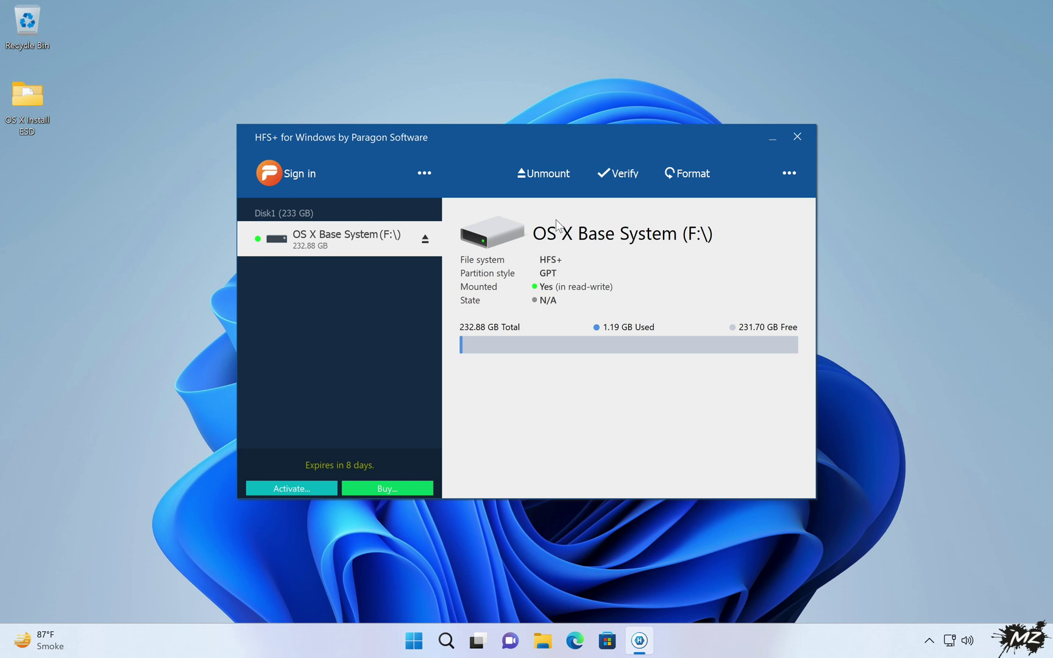
Step: Minimize HFS+ for Windows and open the System/Installation folder of OS X Base System (F:) in File Explorer
left_click(772, 138)
left_click(542, 640)
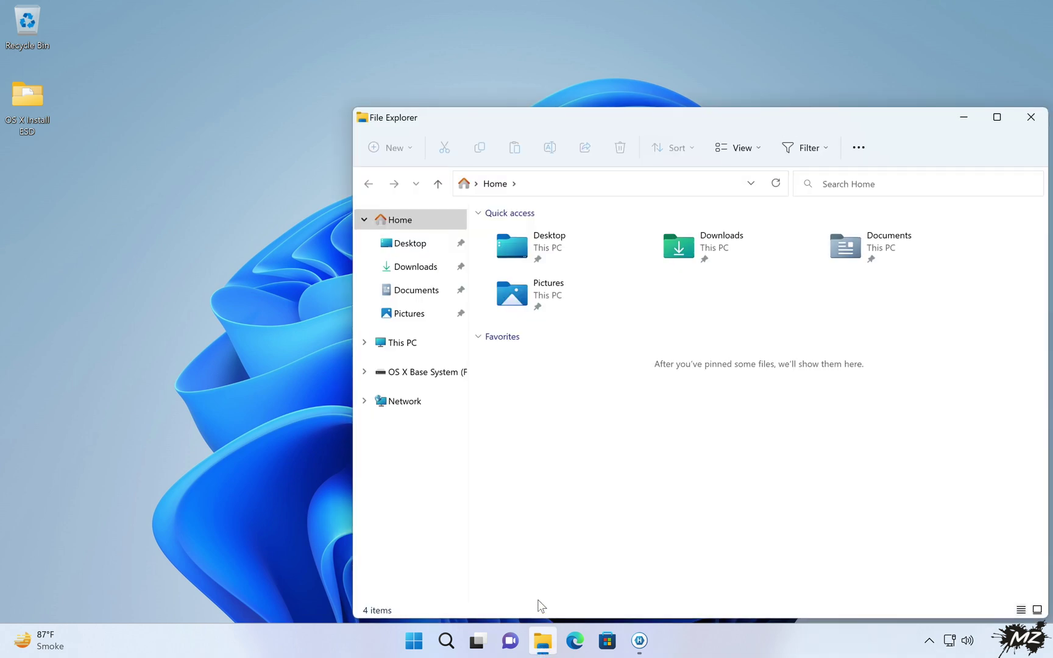
left_click(415, 346)
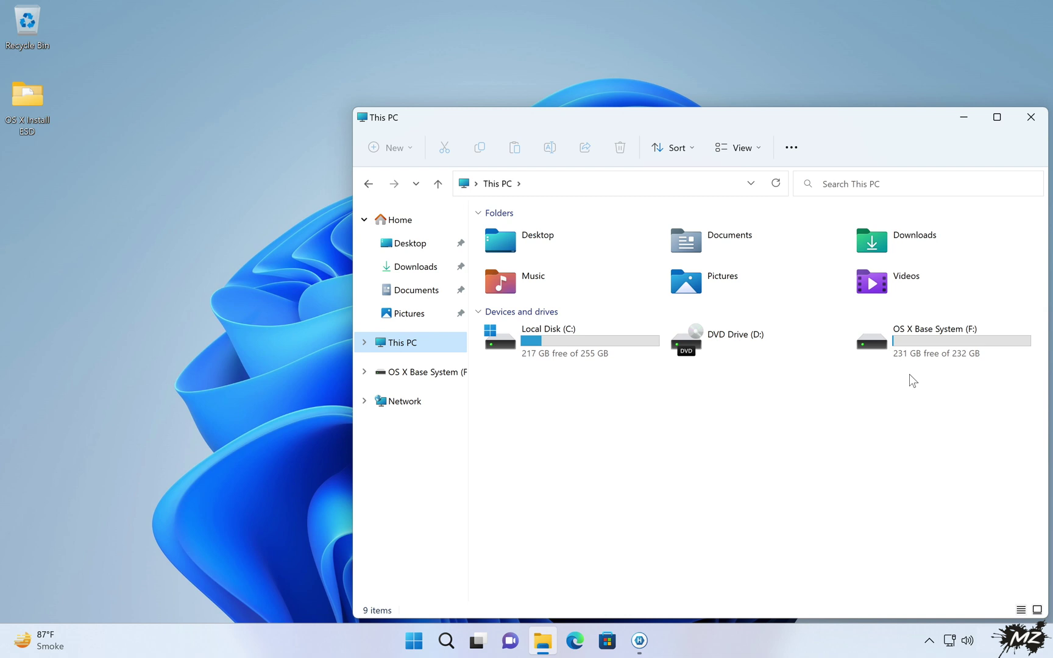
double_click(906, 340)
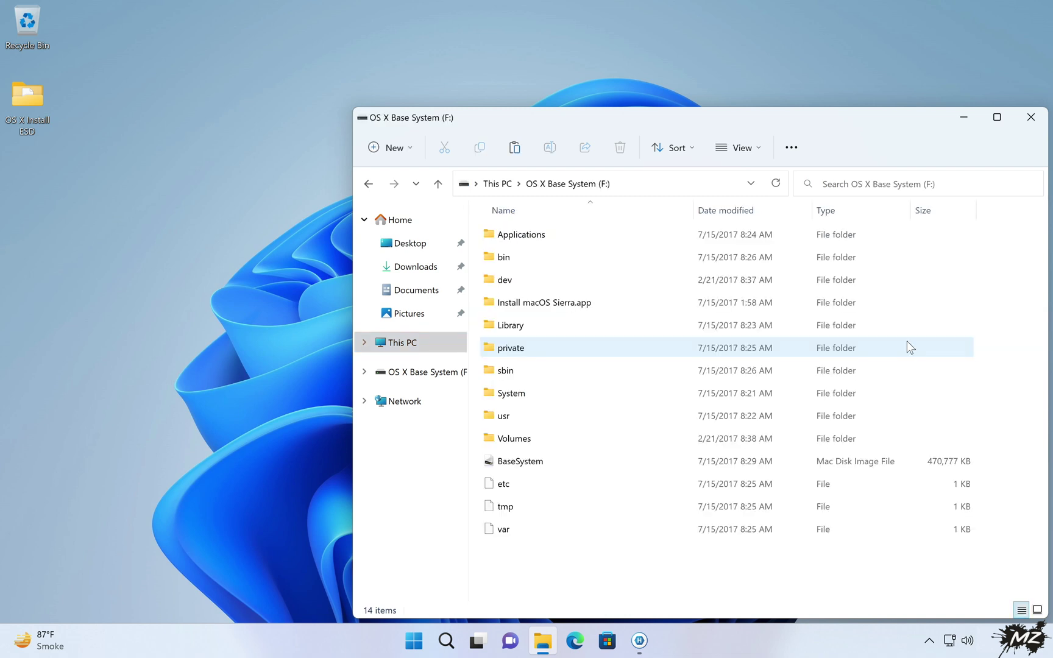
left_click(524, 396)
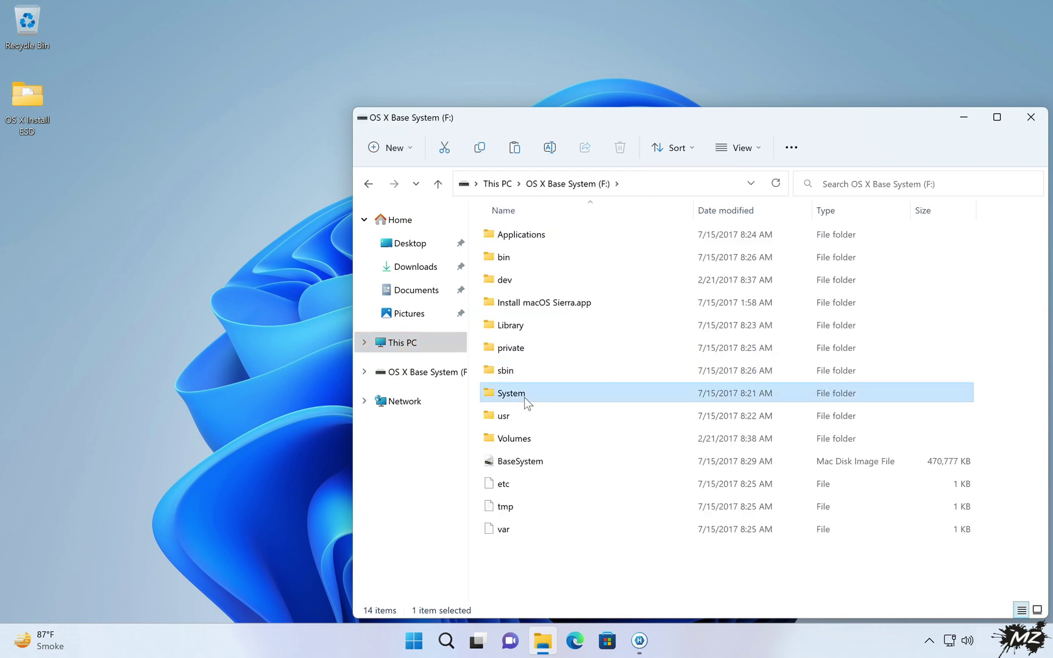
double_click(524, 397)
left_click(517, 242)
double_click(517, 243)
Step: Delete Packages from the Installation folder and permanently empty the Recycle Bin
left_click(518, 262)
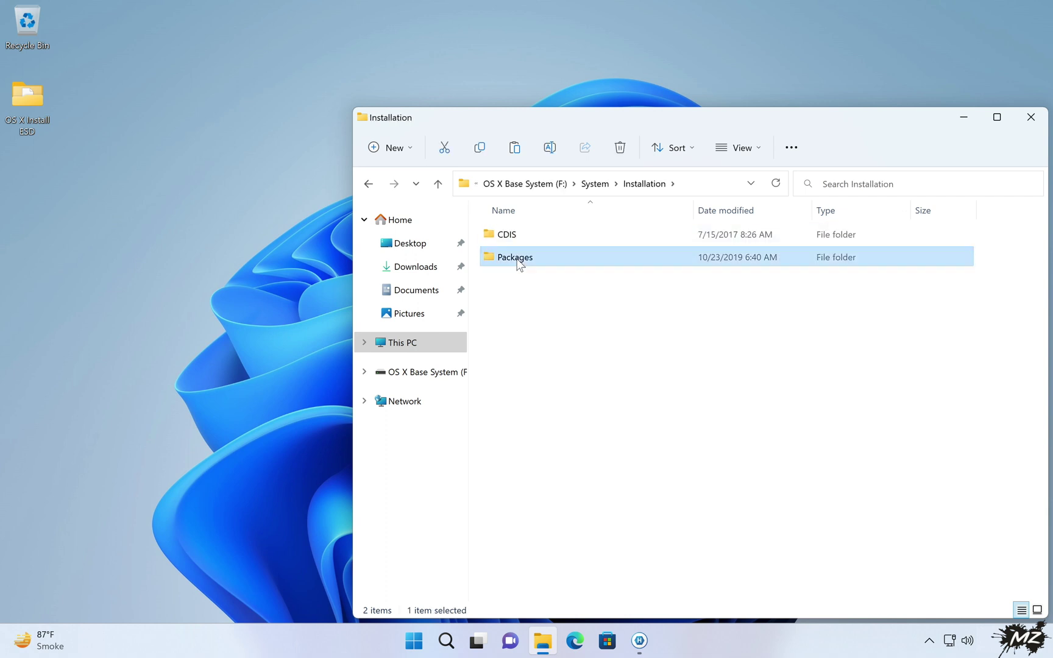
left_click(619, 148)
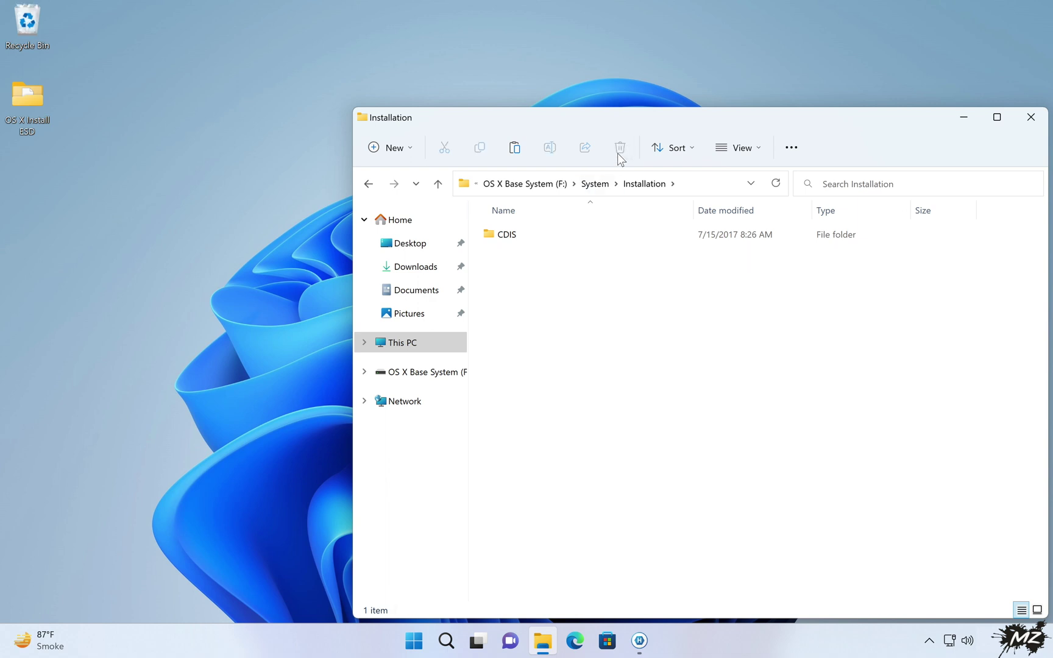
right_click(34, 28)
left_click(118, 100)
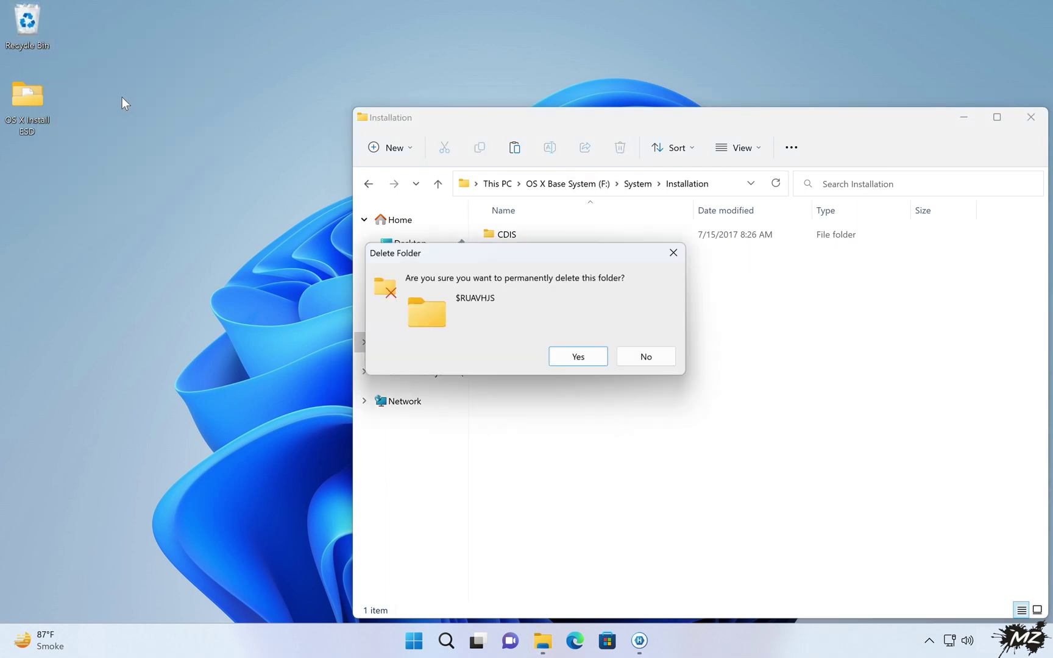
left_click(591, 356)
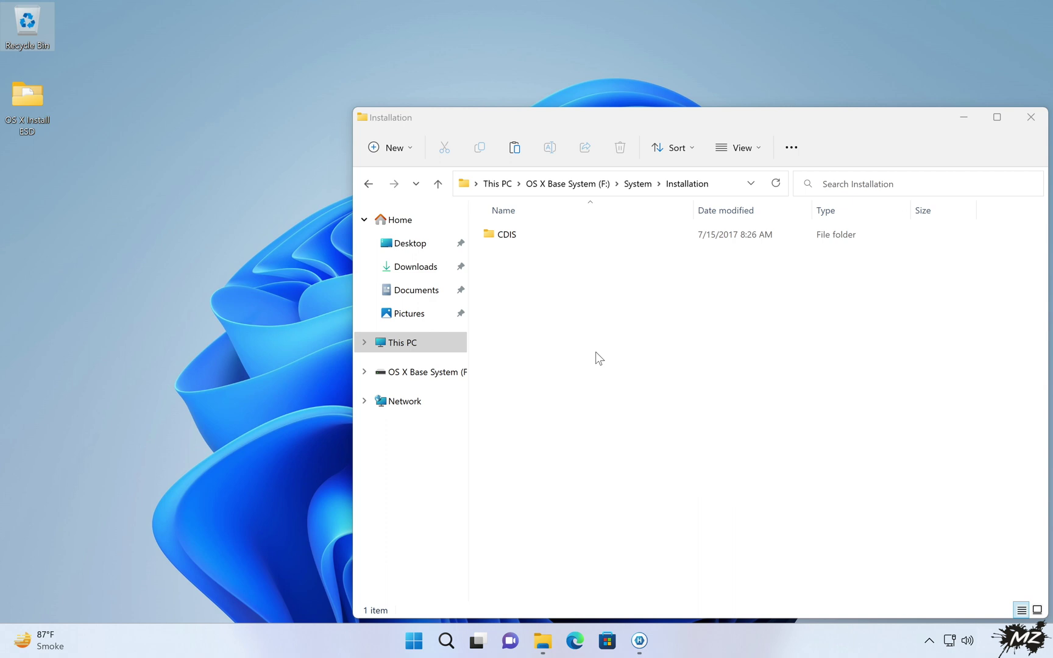
Step: Copy the Packages folder from the desktop's OS X Install ESD folder into System/Installation on OS X Base System (F:)
double_click(42, 96)
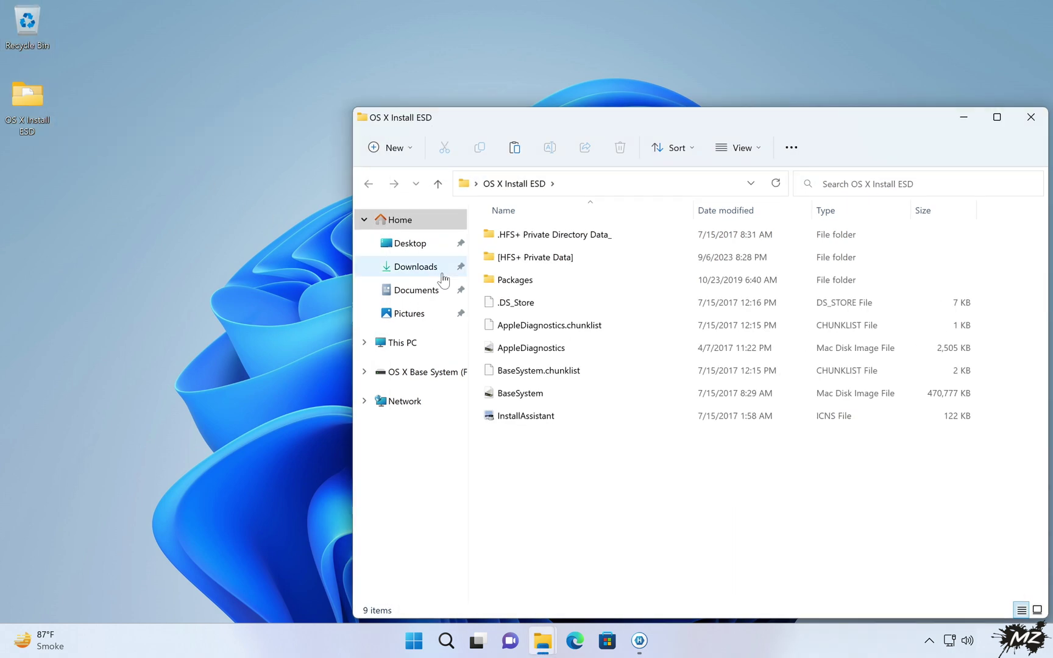
right_click(505, 282)
left_click(553, 302)
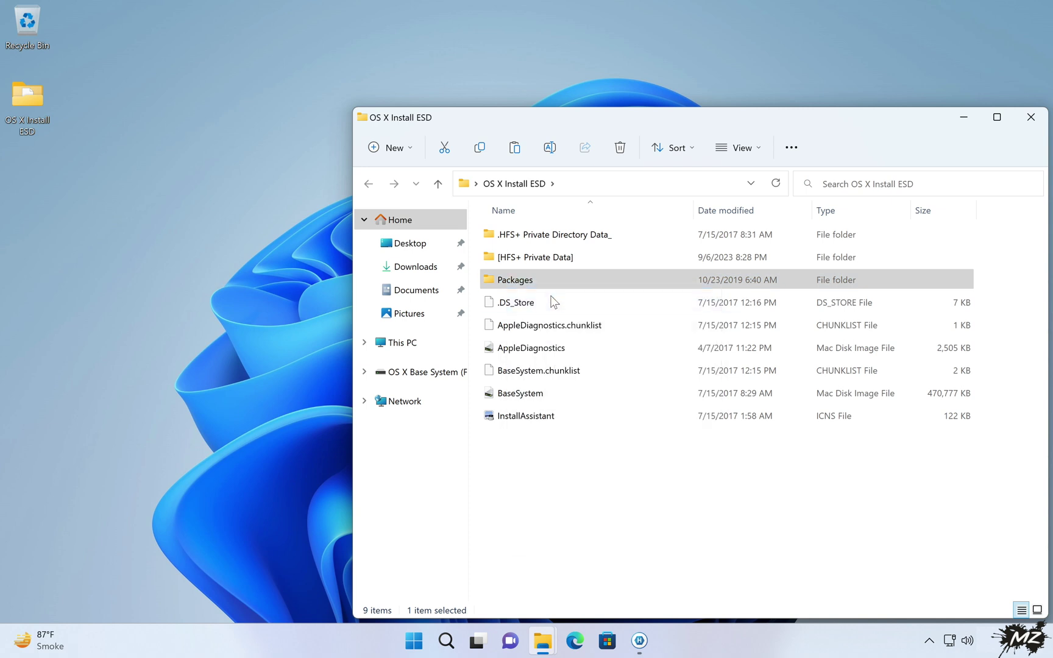
left_click(1036, 122)
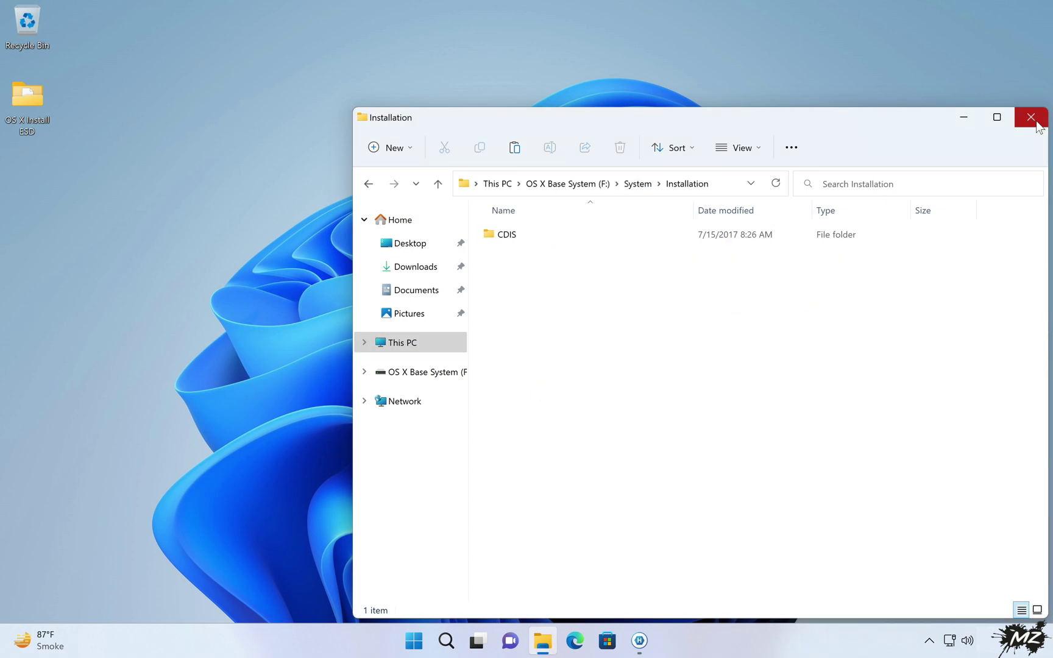
right_click(549, 267)
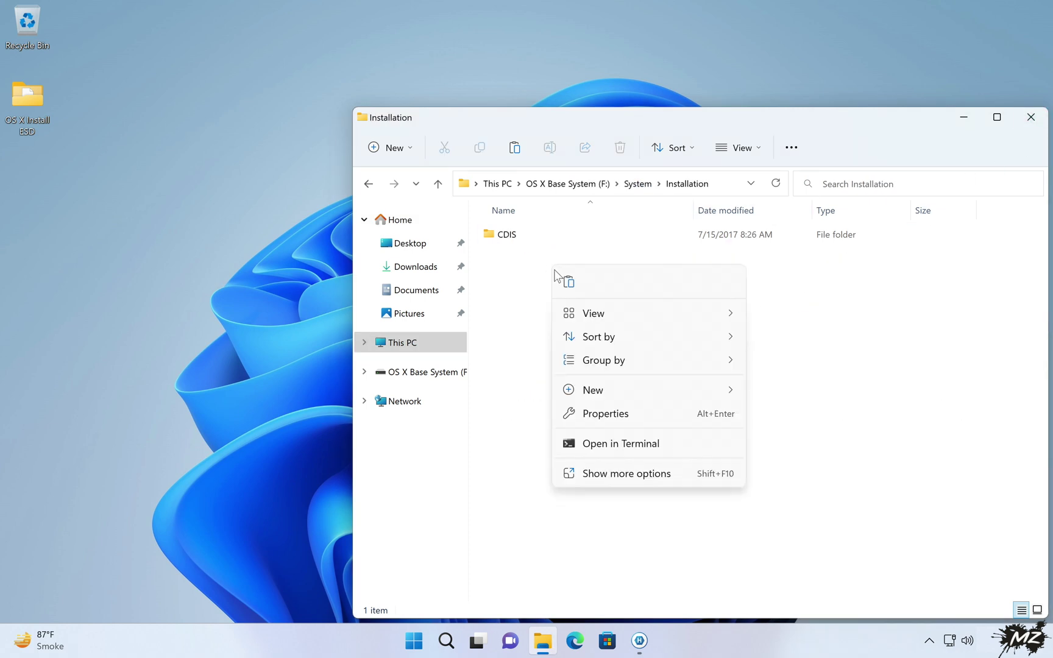
left_click(569, 283)
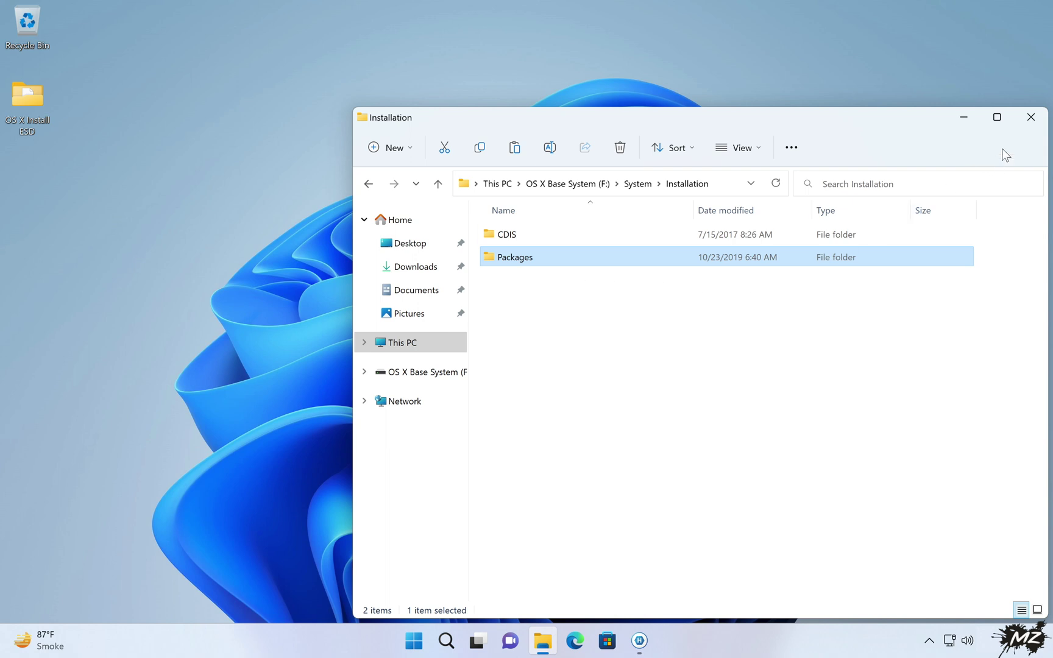
left_click(1029, 117)
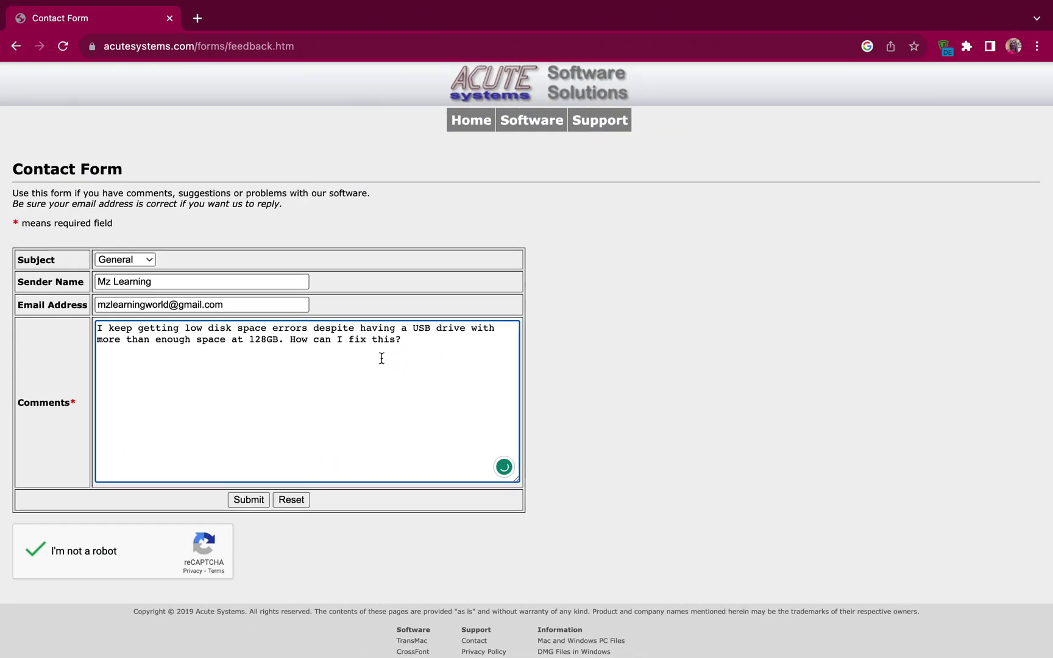
Step: Submit the Acute Systems contact form with the question about low disk space errors on a 128GB USB drive
left_click(253, 499)
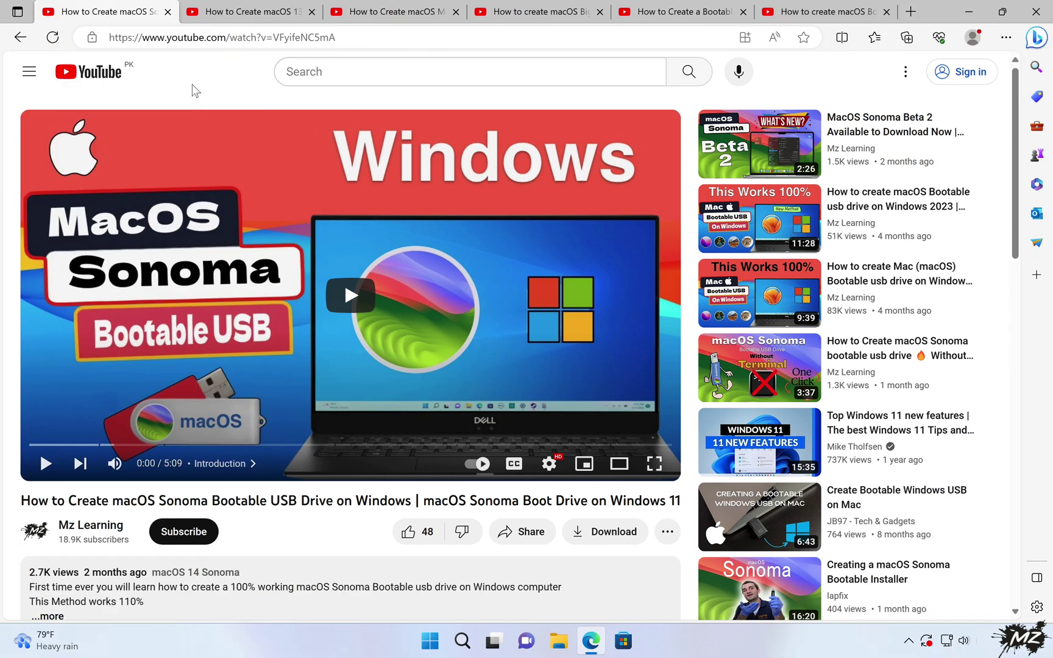
Step: Look through the open YouTube tutorials on creating bootable USB drives for different macOS versions
left_click(264, 17)
left_click(390, 17)
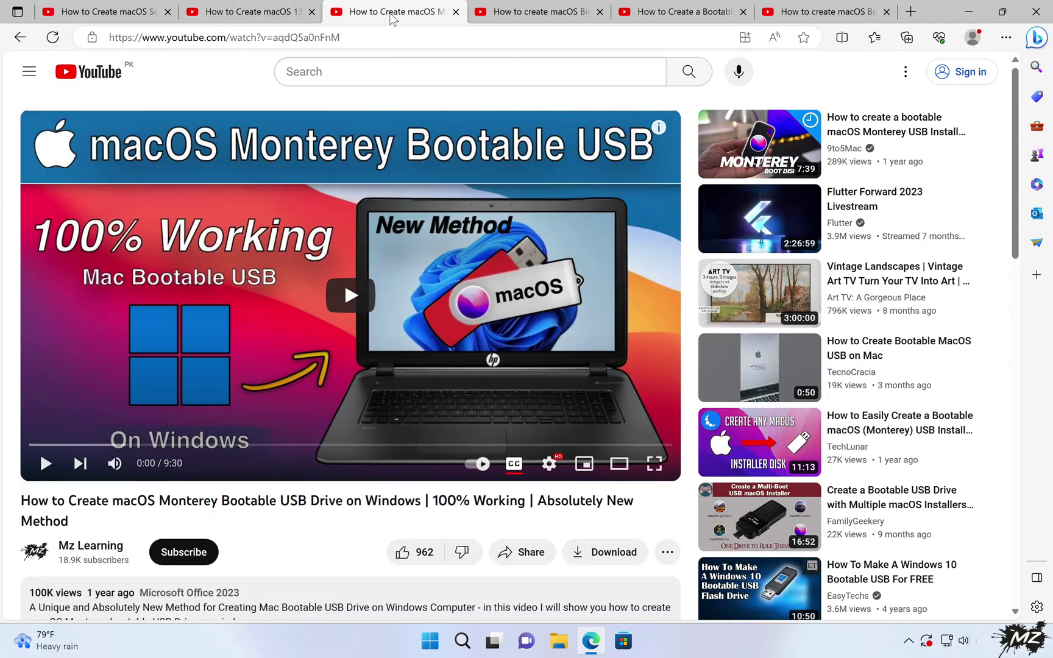
left_click(525, 18)
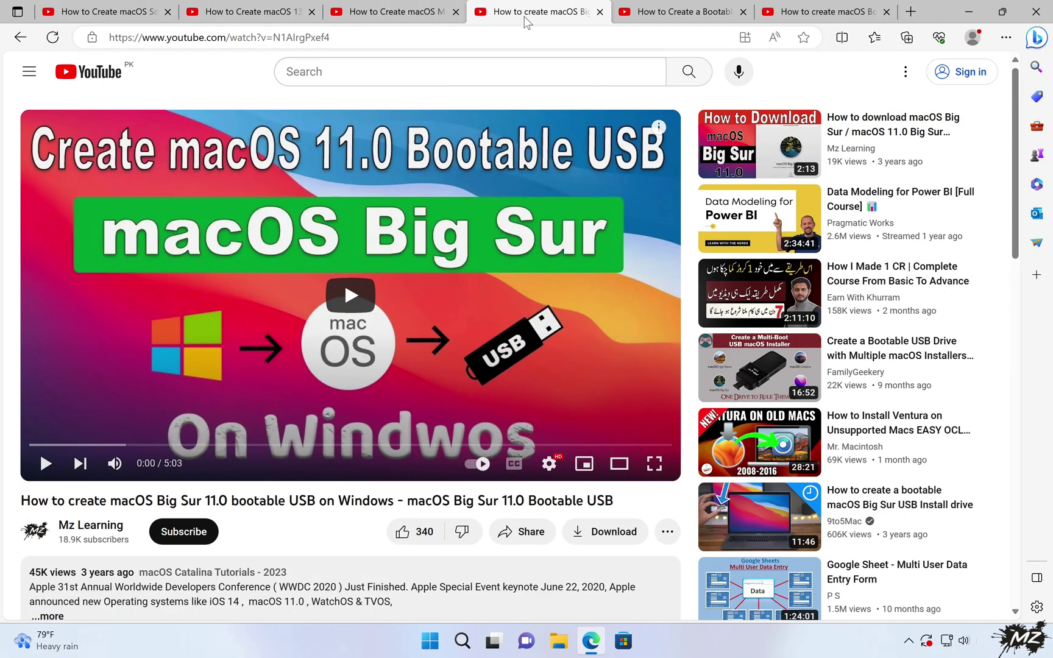
left_click(659, 19)
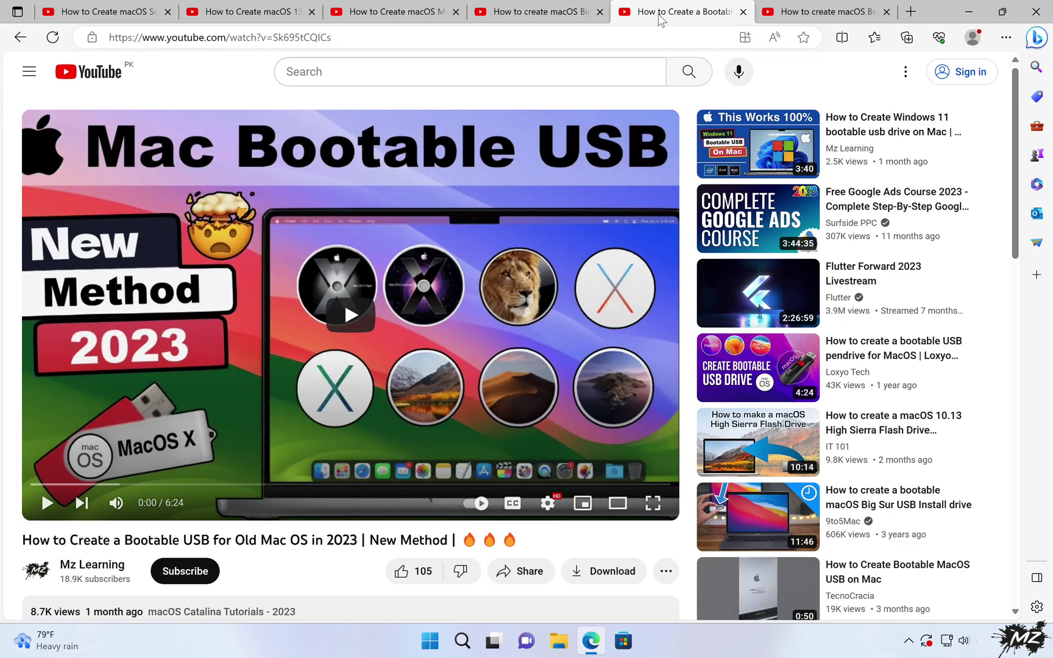
left_click(798, 15)
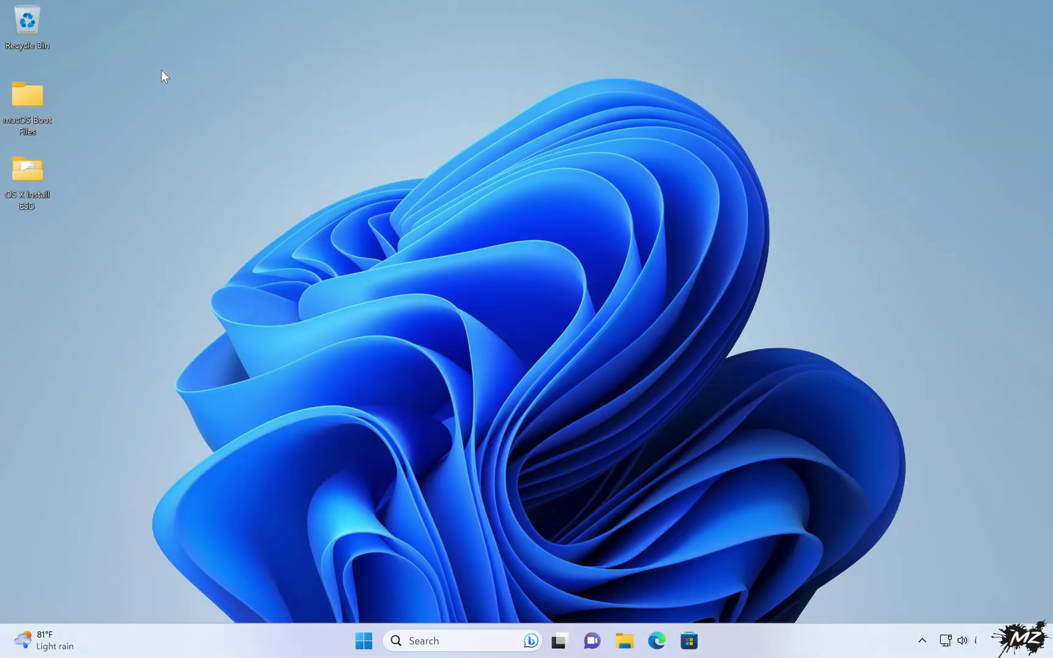
Step: Open the macOS Boot Files folder on the desktop to view its contents
double_click(30, 96)
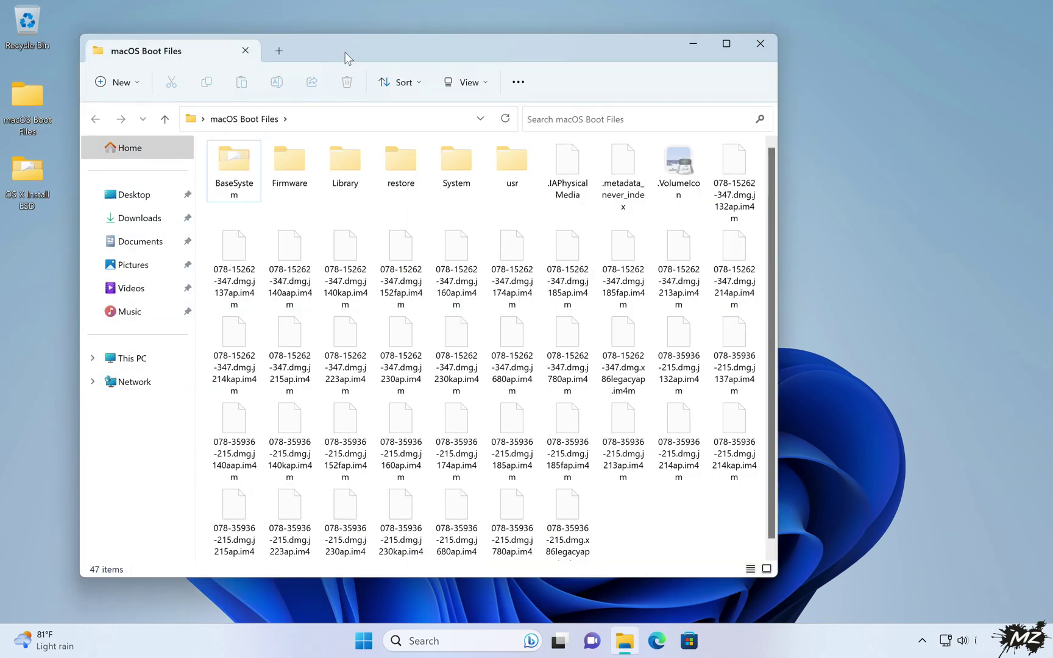
left_click_drag(345, 58, 371, 50)
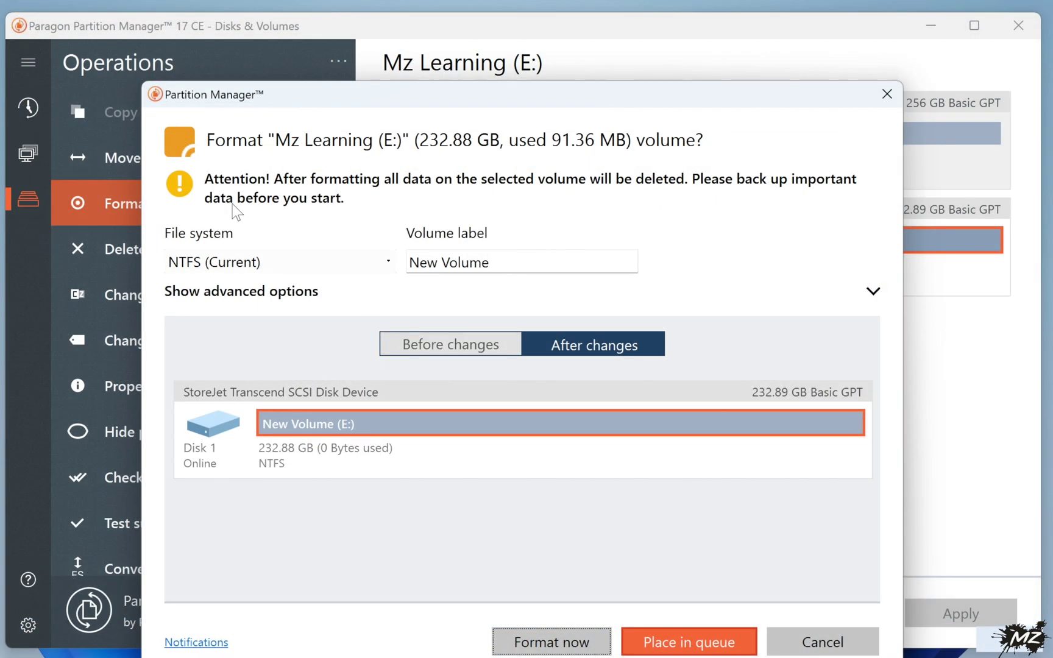
Step: Choose Apple HFS as the file system for formatting the Mz Learning (E:) volume
left_click(274, 263)
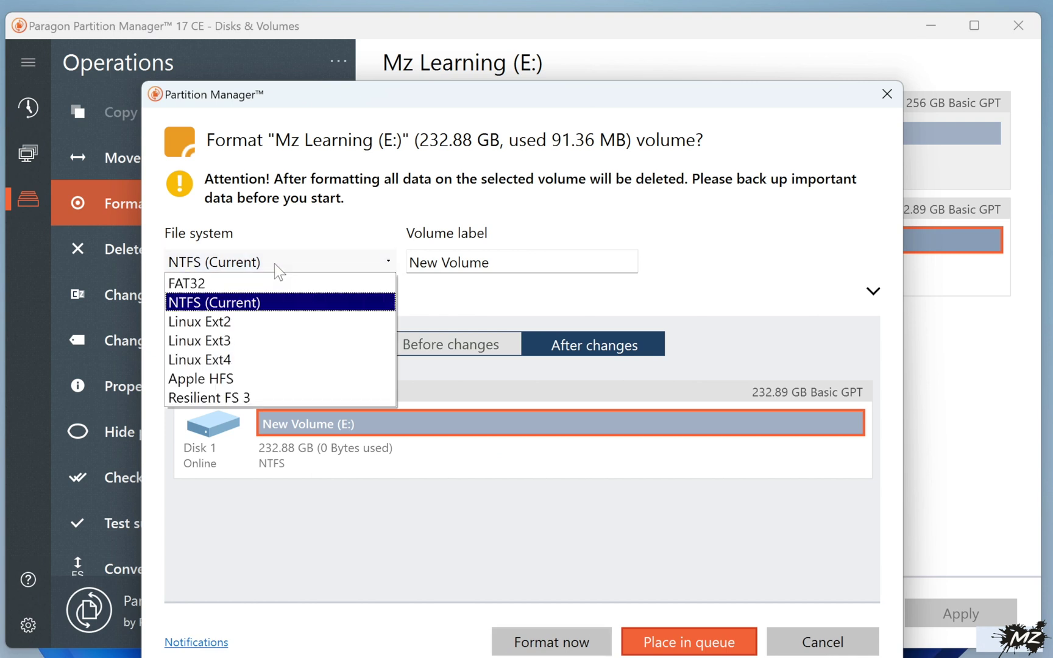
left_click(256, 380)
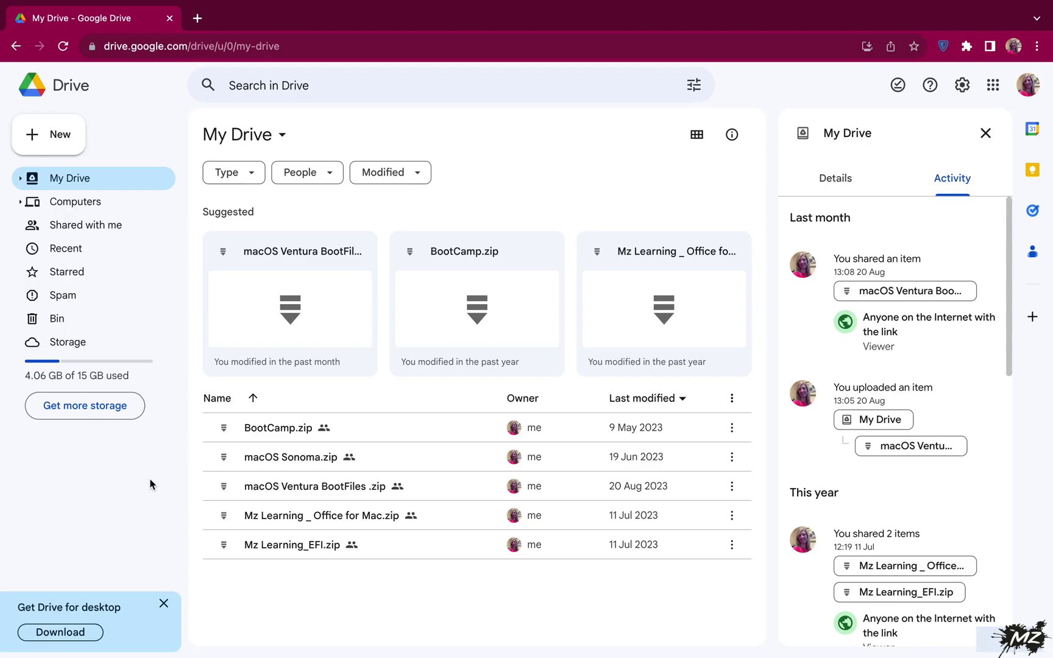
Step: Switch to Google Drive and download the macOS Ventura BootFiles .zip archive from My Drive
left_click(316, 488)
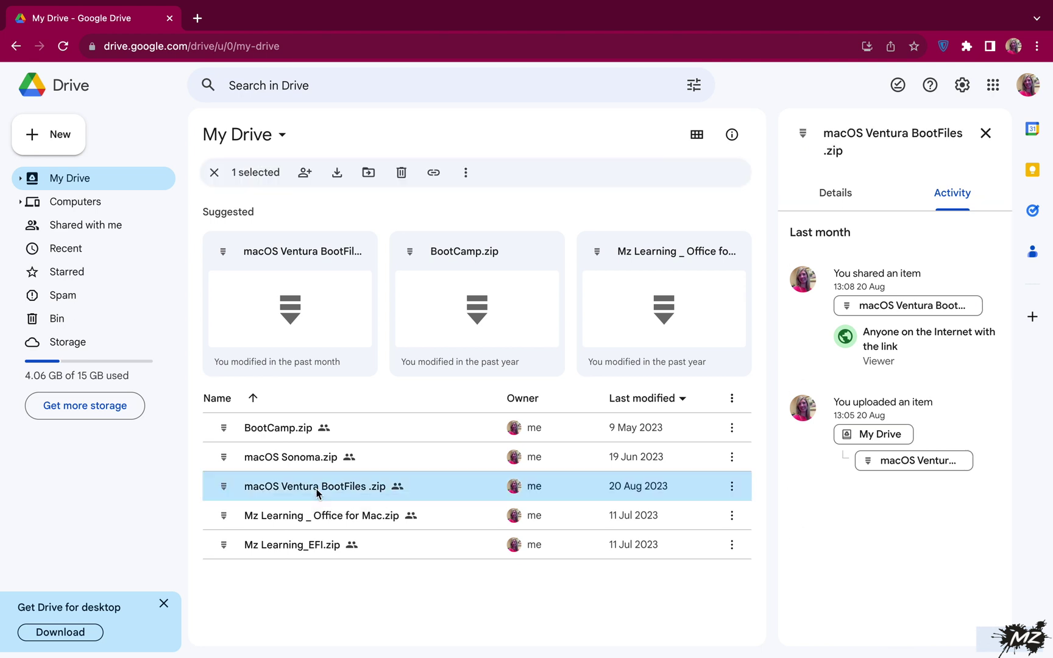
right_click(317, 487)
left_click(378, 299)
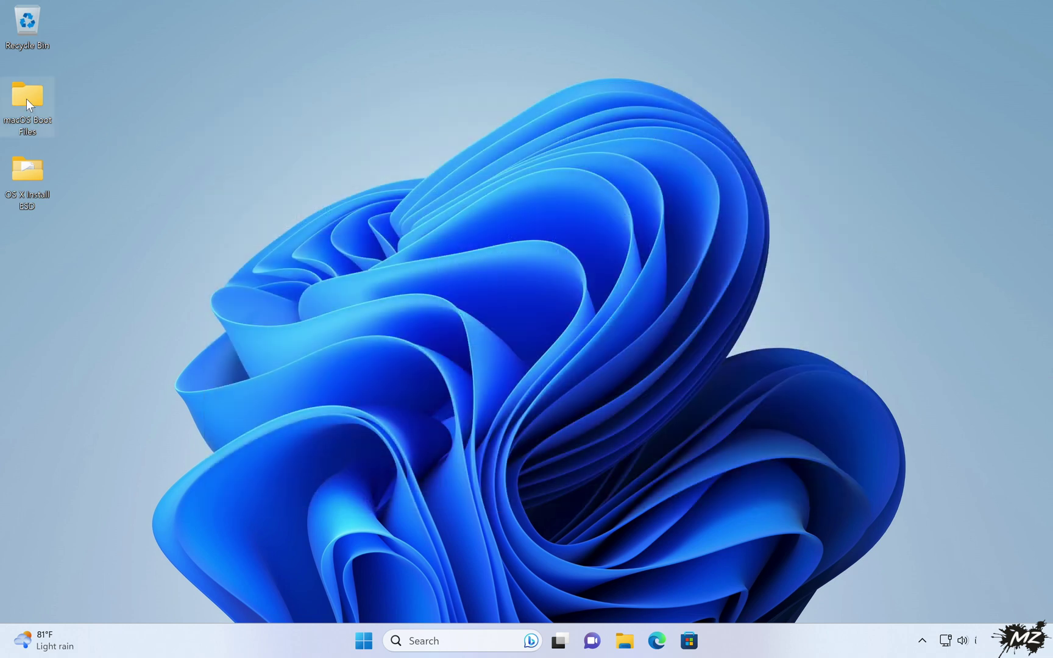
Step: Copy everything in the desktop's macOS Boot Files folder to the root of the Mz Learning (E:) drive
double_click(26, 98)
key("ctrl+a")
right_click(231, 161)
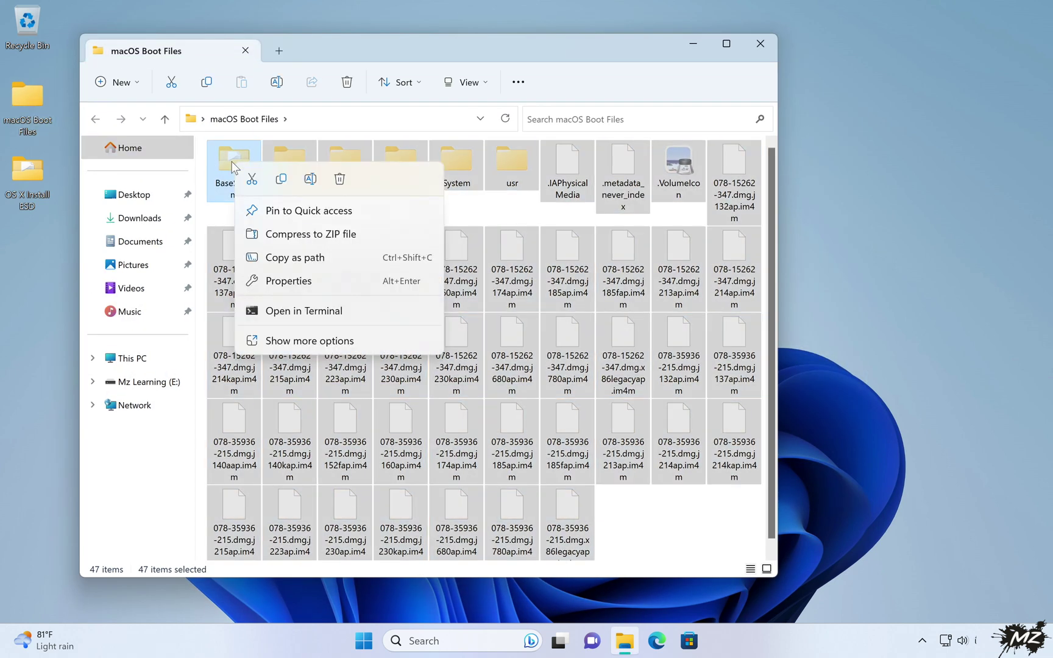
left_click(281, 178)
left_click(153, 358)
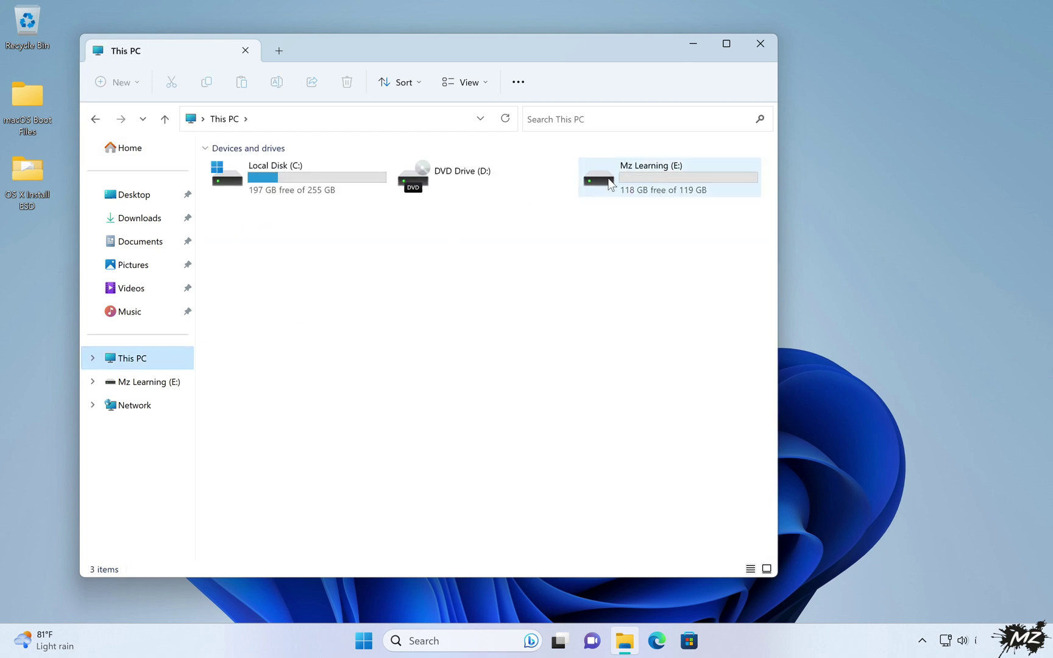
double_click(626, 173)
key("ctrl+v")
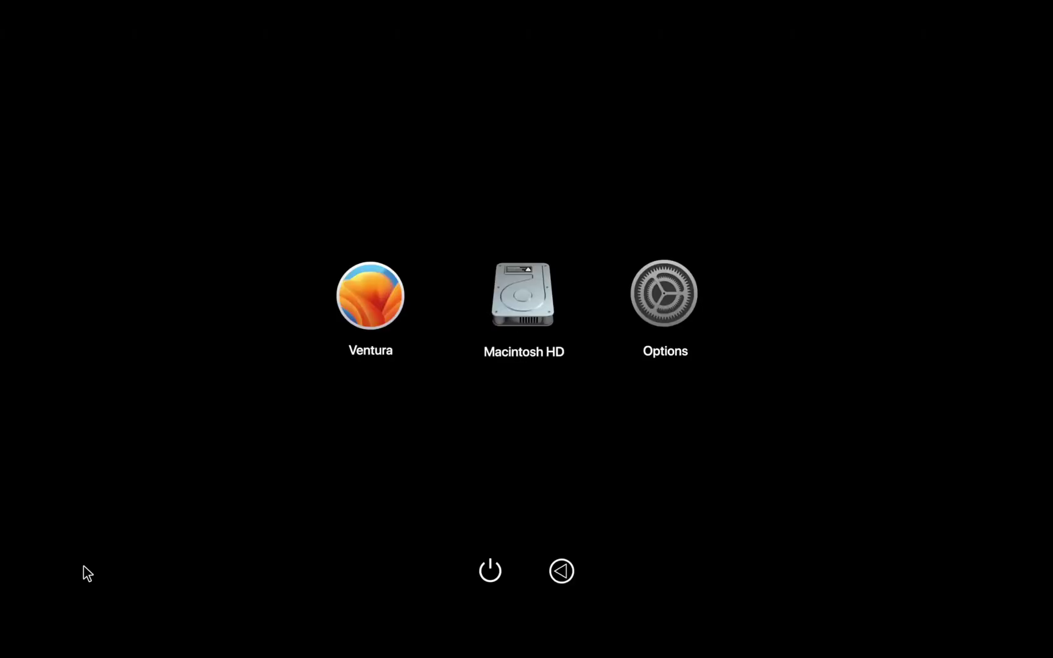
Step: Start the Mac from the Ventura installer drive in the startup options
left_click(359, 289)
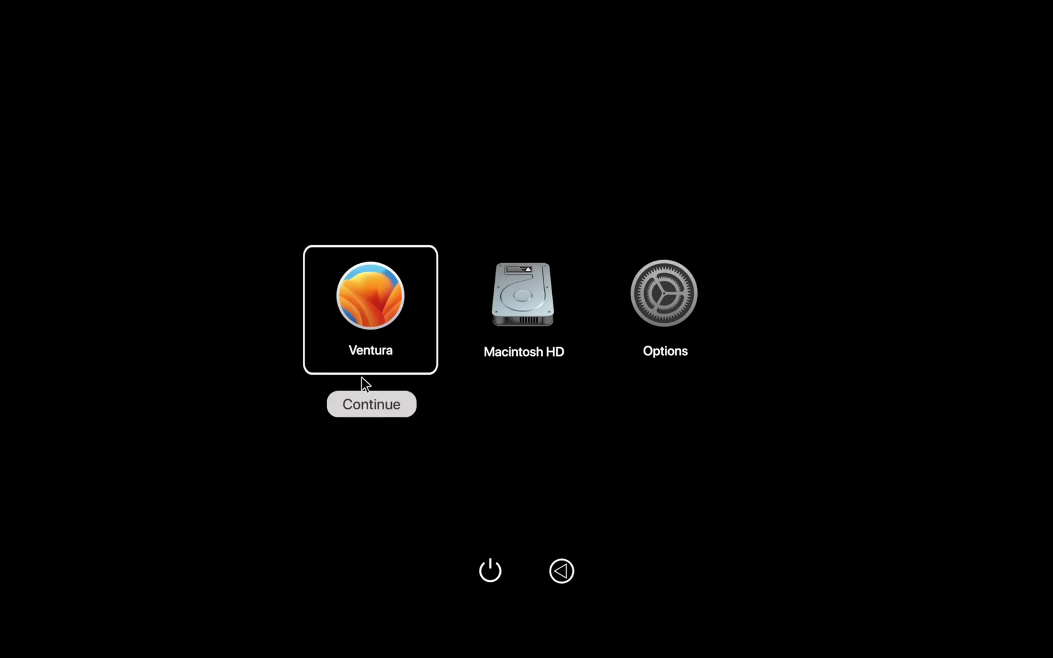
left_click(362, 397)
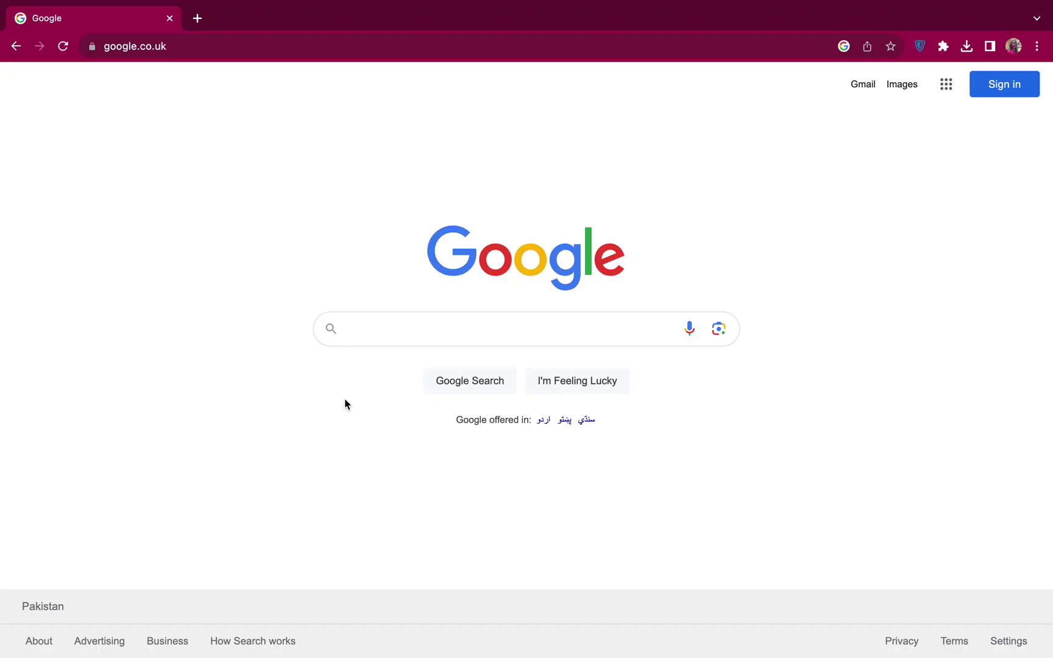
Step: Enter "download macOS Ventura full installer" as the Google search query
type("download")
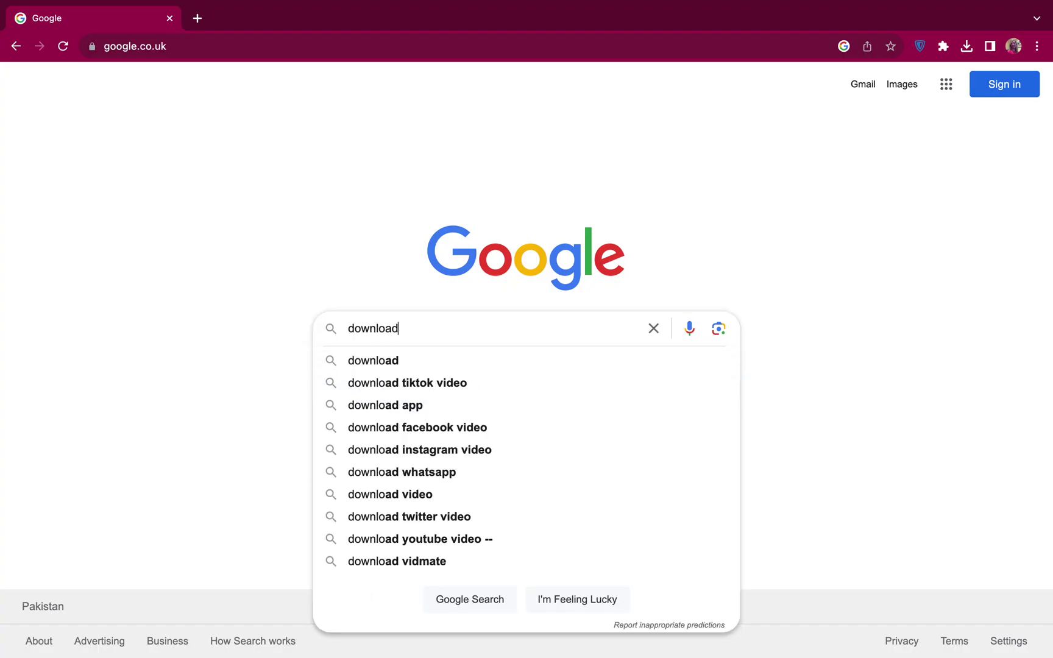
type(" macOS Ventura full instal")
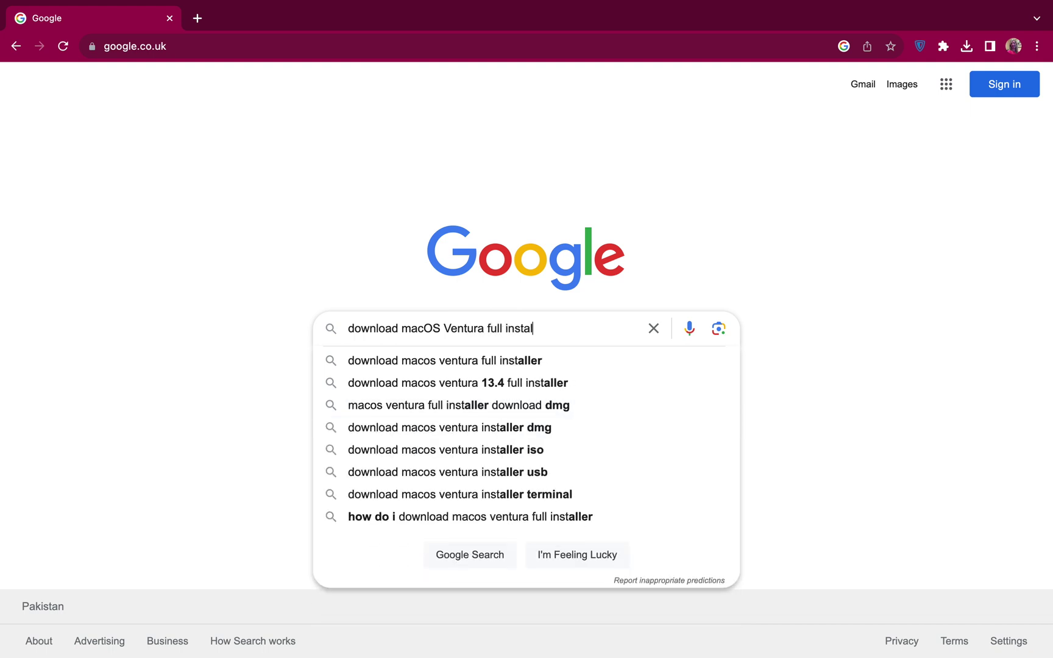
type("ler")
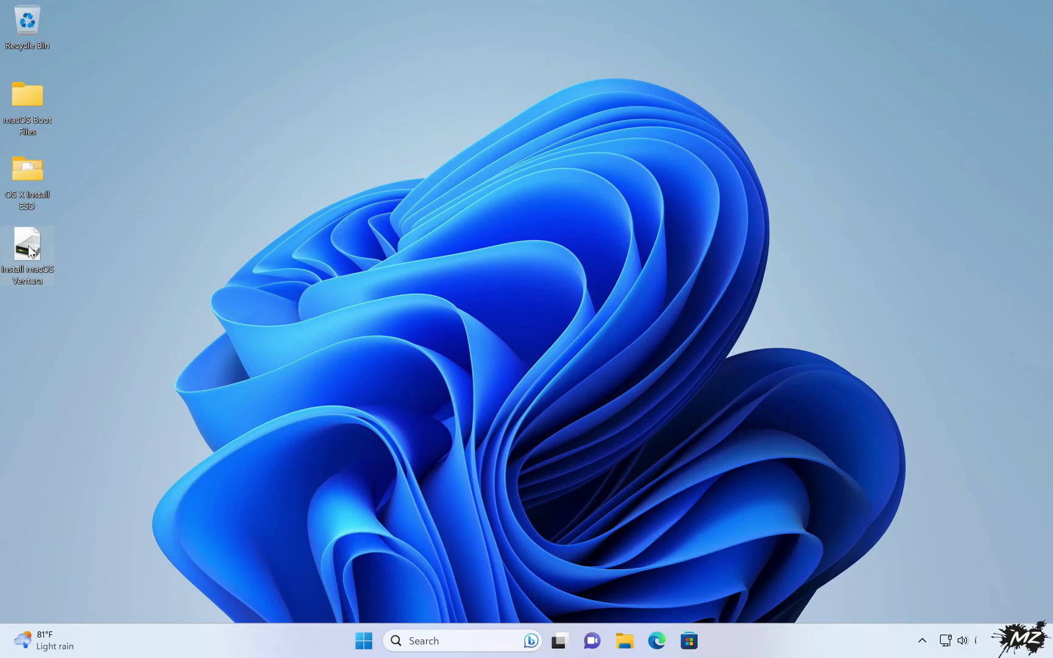
Step: Open the desktop's Install macOS Ventura disk image in 7-Zip and extract its Install macOS Ventura folder to the desktop
right_click(30, 247)
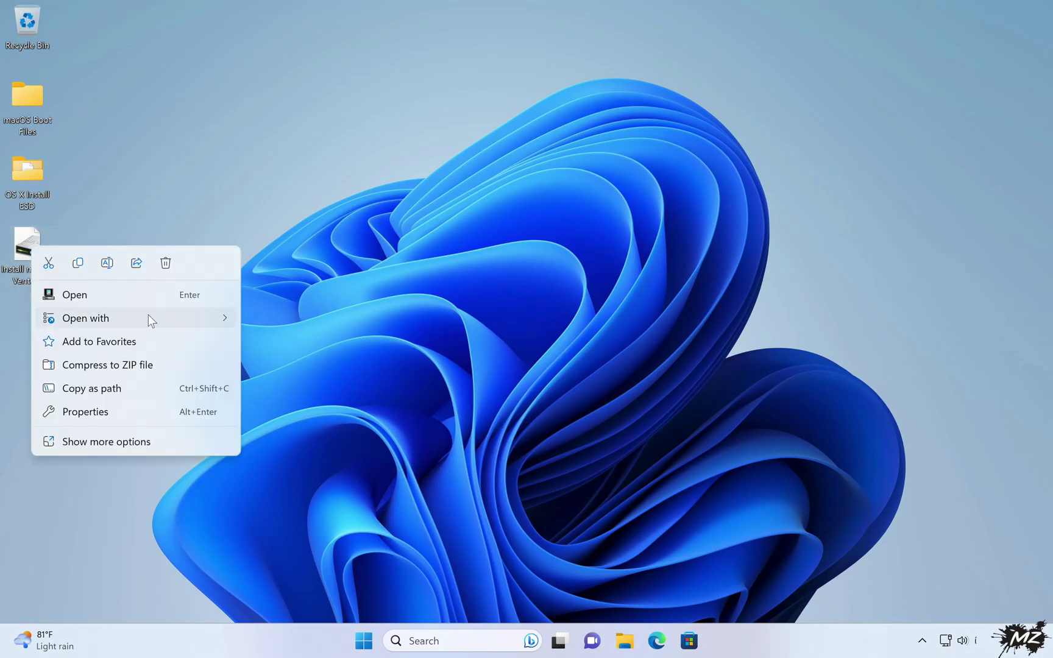
mouse_move(148, 314)
left_click(279, 319)
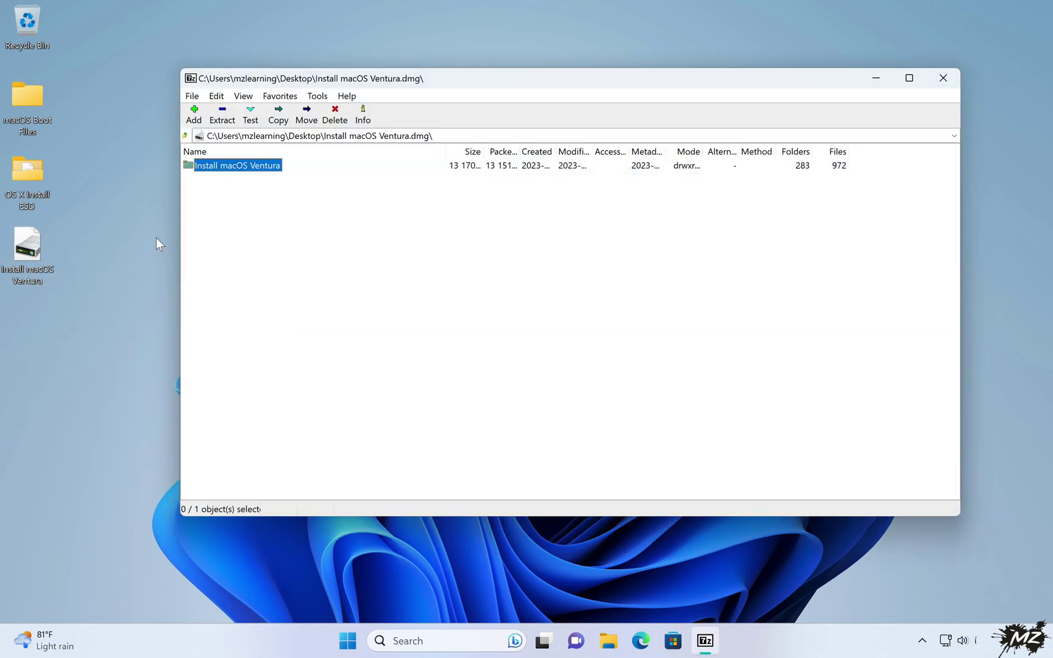
left_click_drag(237, 165, 125, 283)
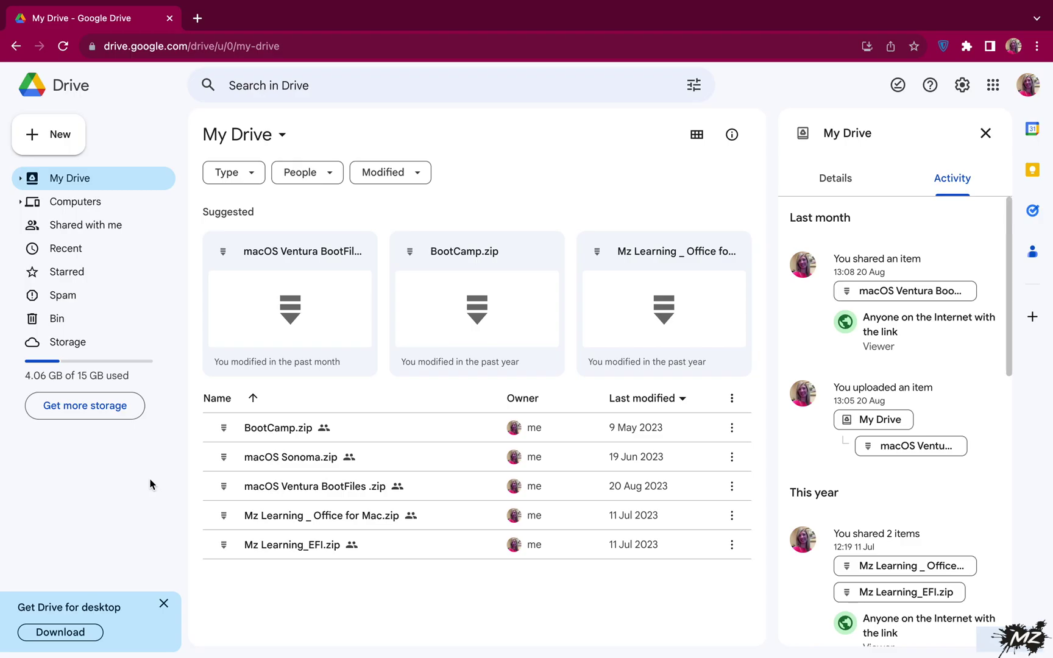
Step: Download the macOS Ventura BootFiles .zip archive from Google Drive
left_click(316, 488)
right_click(317, 488)
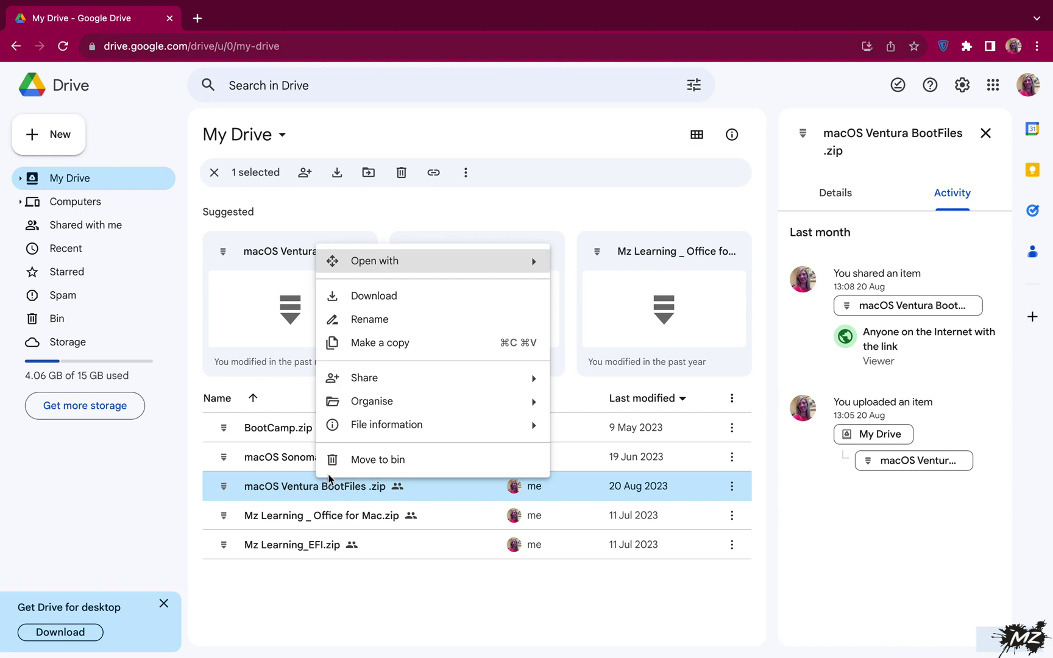
left_click(379, 301)
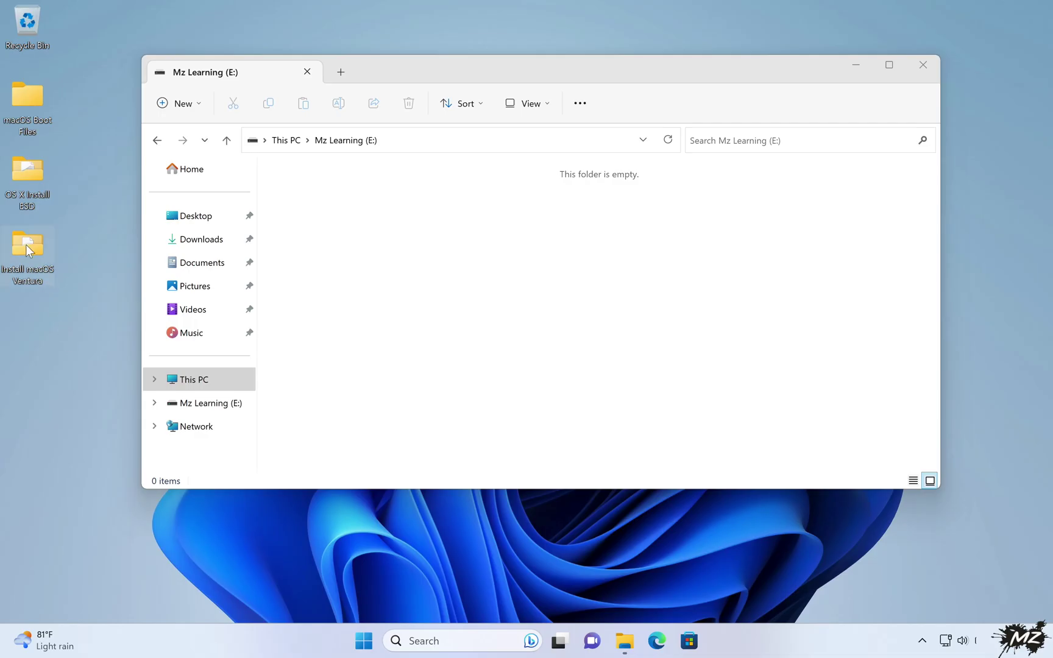
Step: Copy the desktop's Install macOS Ventura folder and all contents of the macOS Boot Files folder to Mz Learning (E:)
left_click_drag(25, 245, 348, 237)
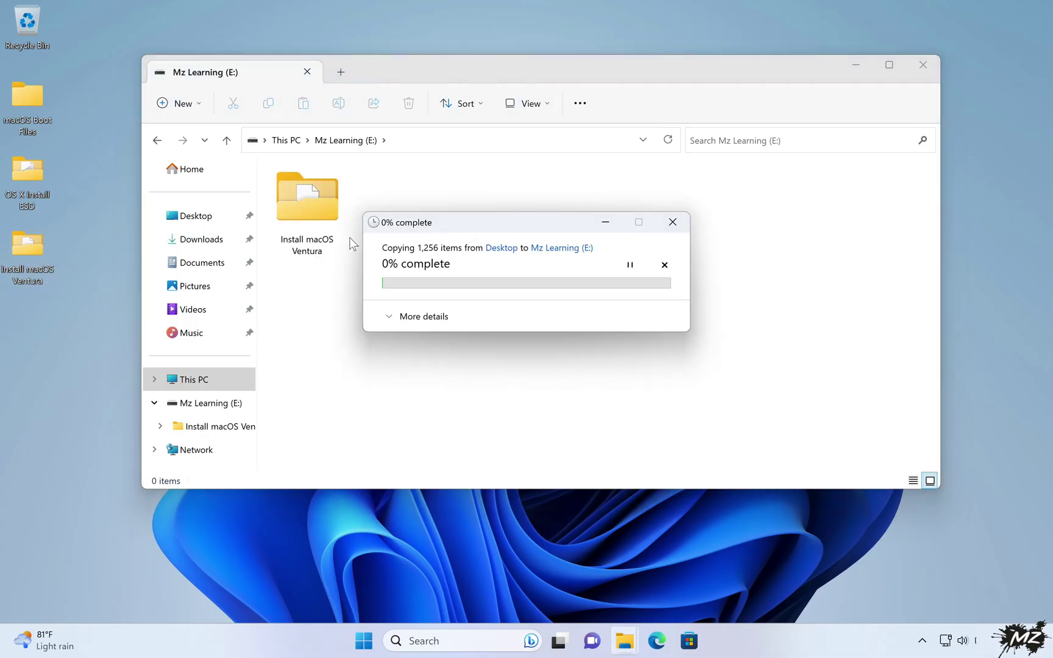
double_click(27, 104)
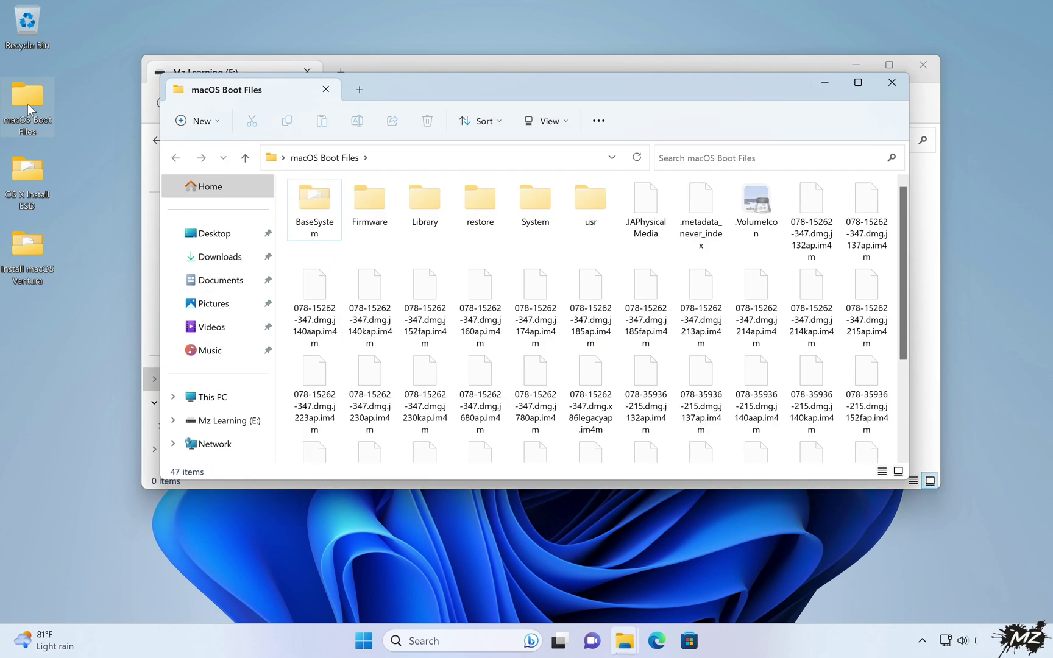
key("ctrl+a")
left_click_drag(463, 82, 476, 275)
left_click_drag(482, 381, 515, 195)
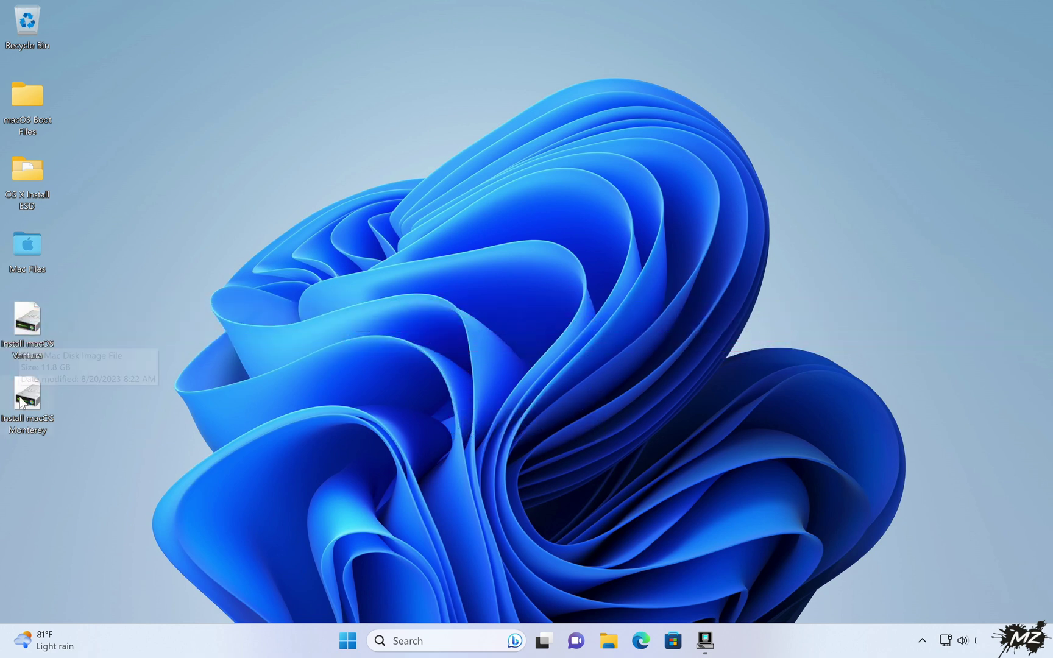
Step: Examine the files and folders inside the Install macOS Ventura disk image in TransMac
mouse_move(21, 403)
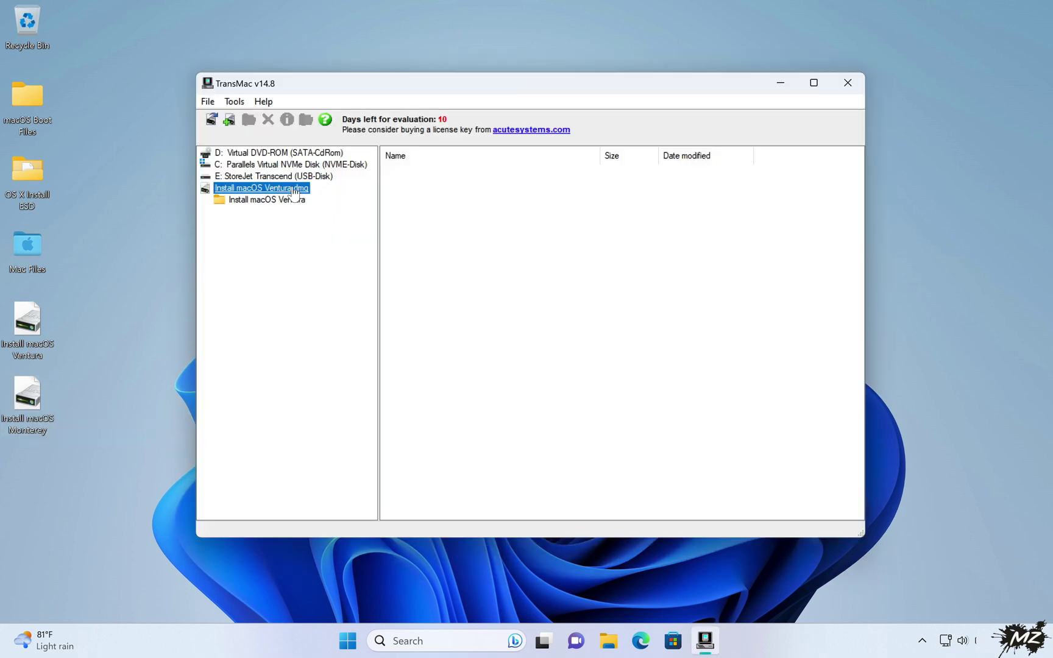
double_click(274, 200)
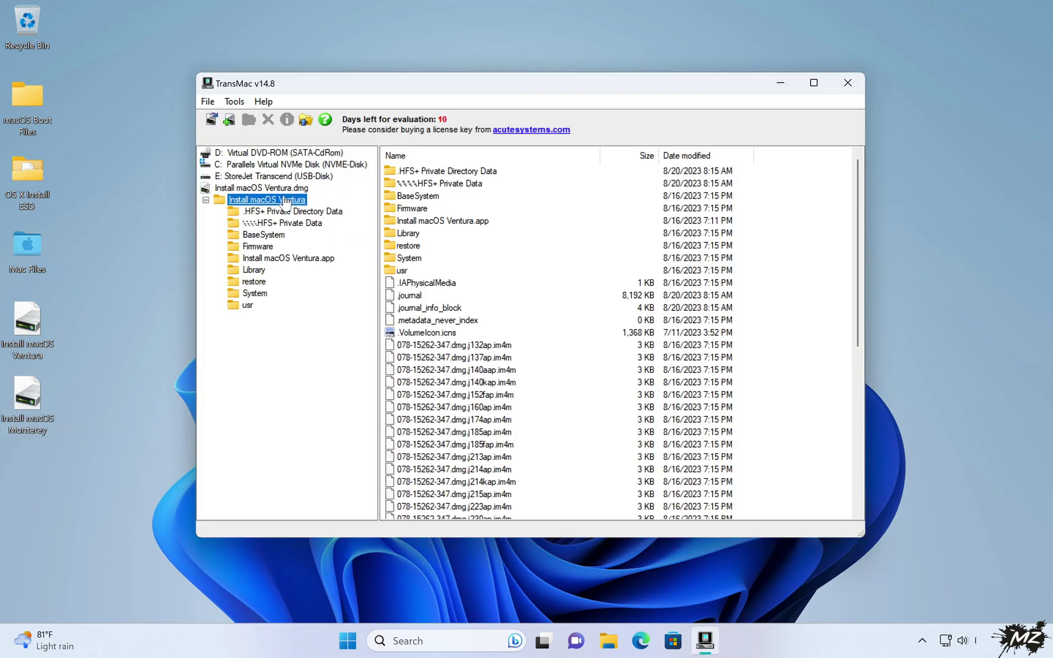
left_click(432, 222)
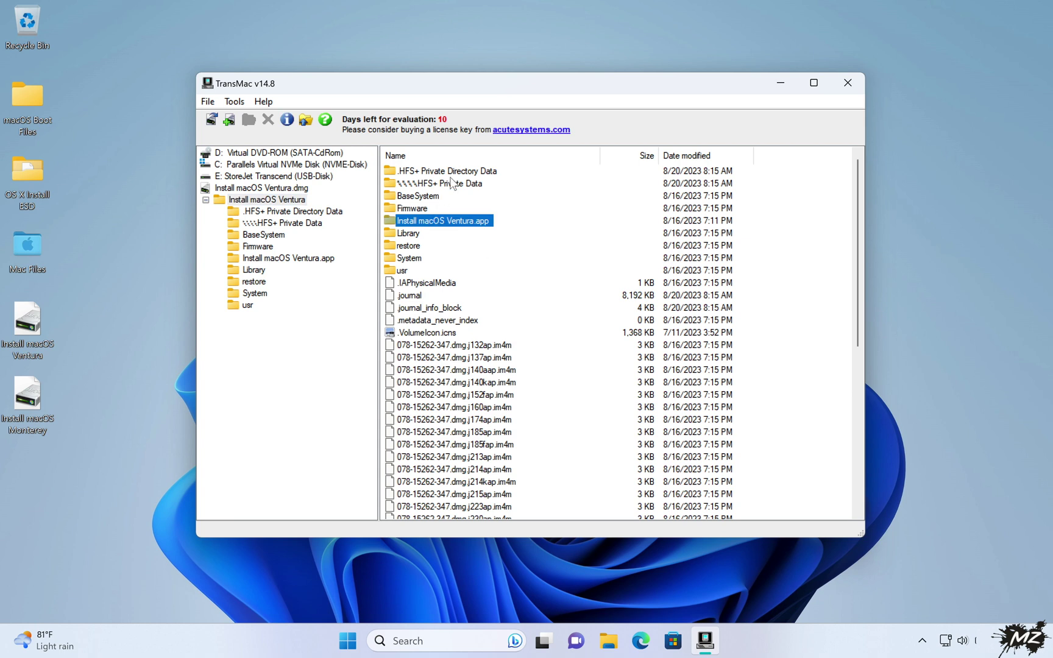
left_click(258, 193)
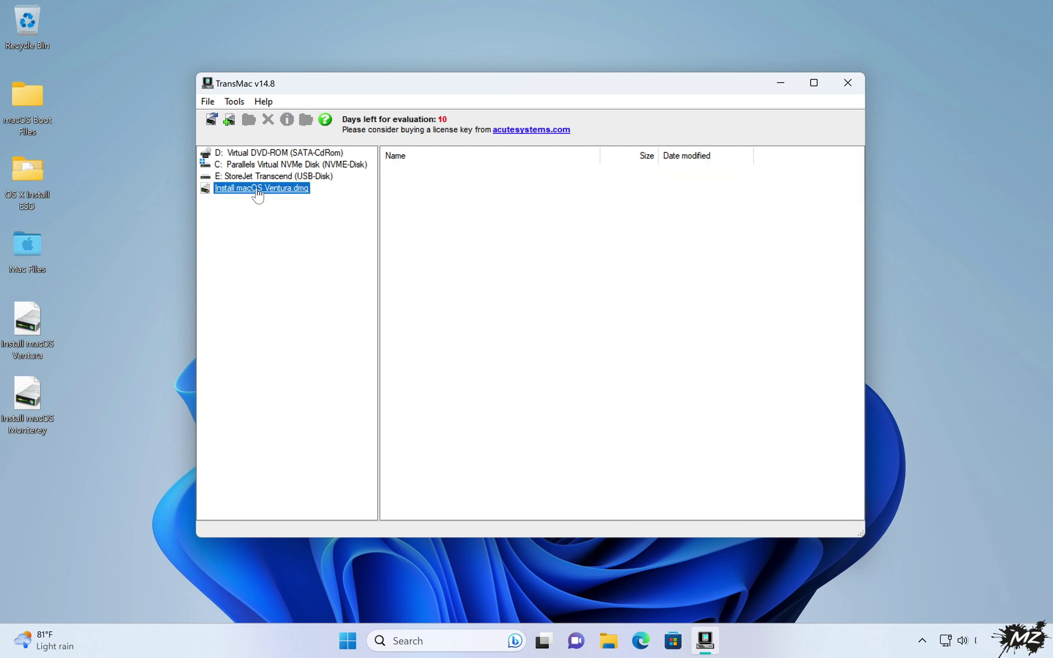
Step: Restore the Install macOS Monterey.dmg disk image from the desktop to the E: StoreJet Transcend drive, accepting the overwrite warnings
right_click(258, 176)
left_click(289, 220)
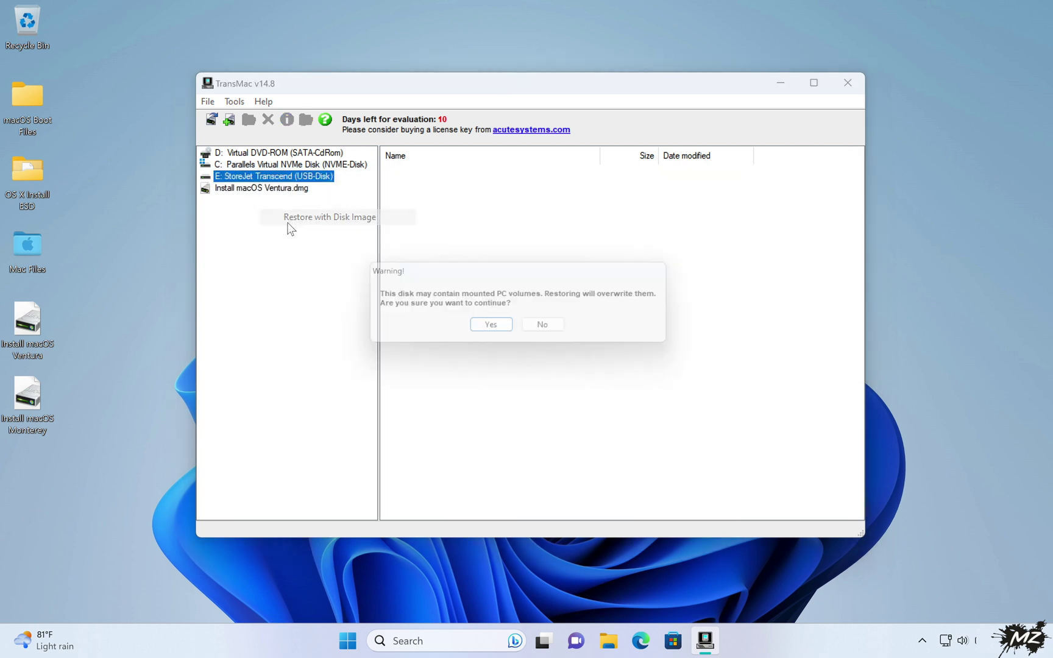
left_click(491, 324)
left_click(576, 306)
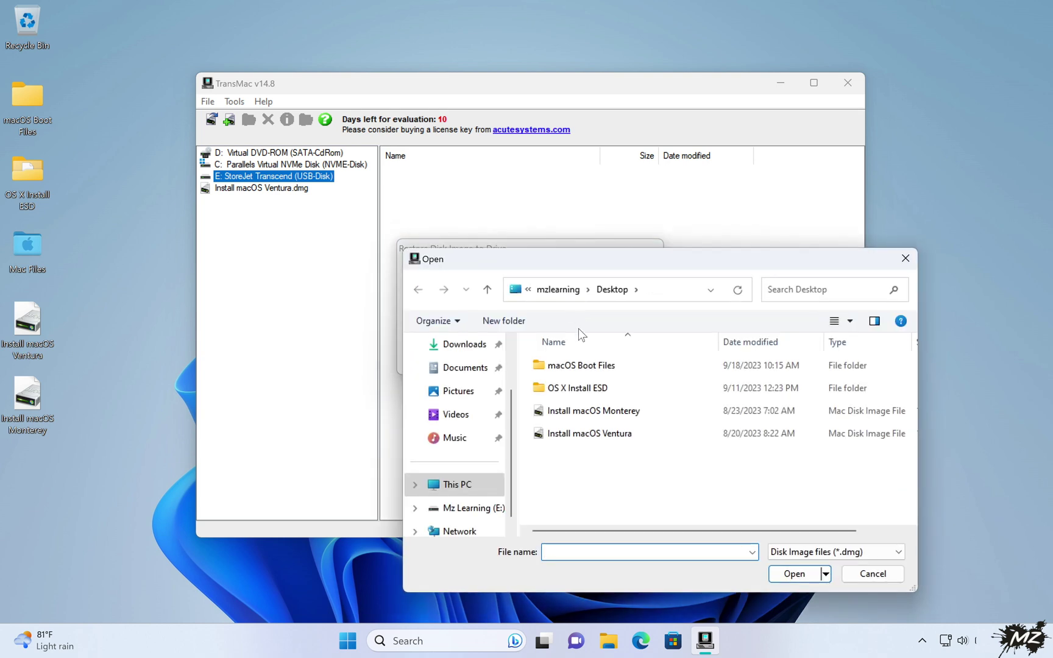
left_click(582, 412)
left_click(792, 574)
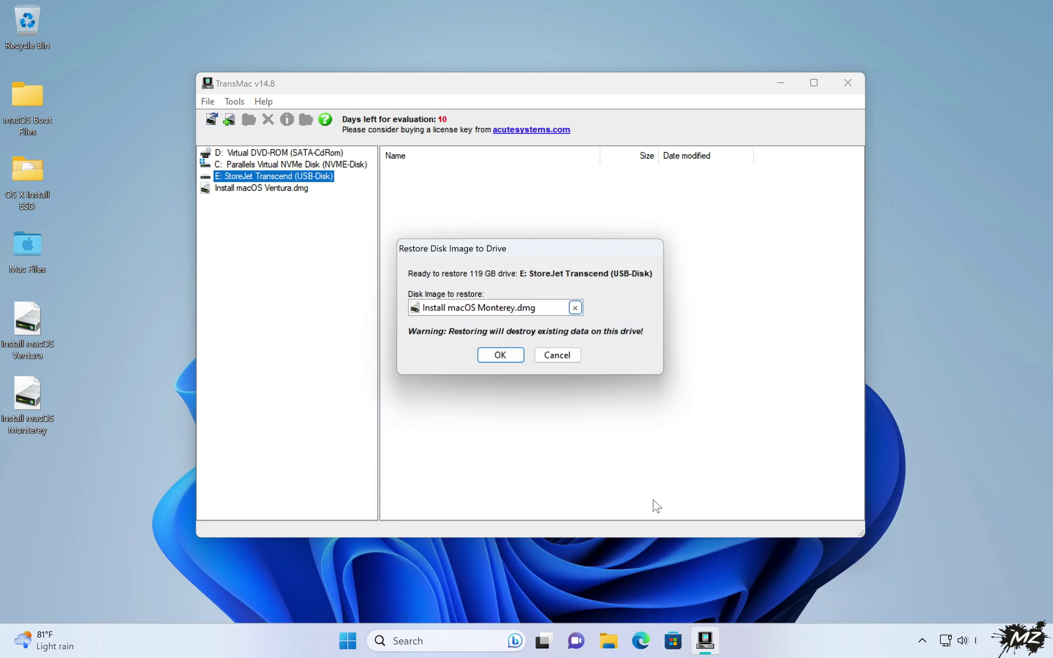
left_click(493, 357)
left_click(499, 335)
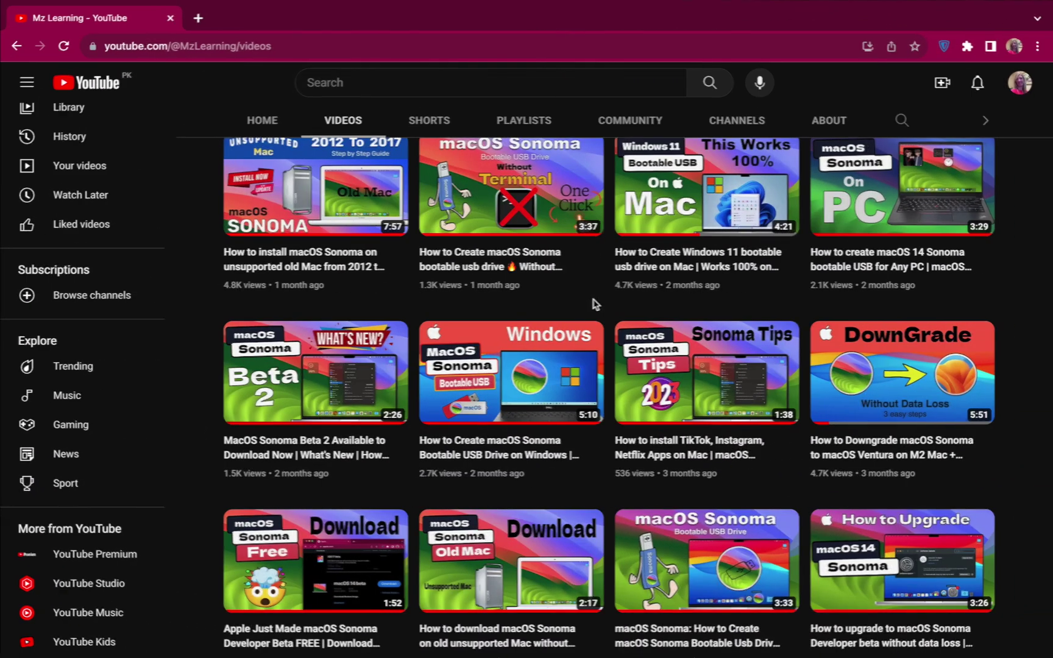
Step: Subscribe to the Mz Learning YouTube channel and turn on its notifications
scroll(594, 301, "up", 8)
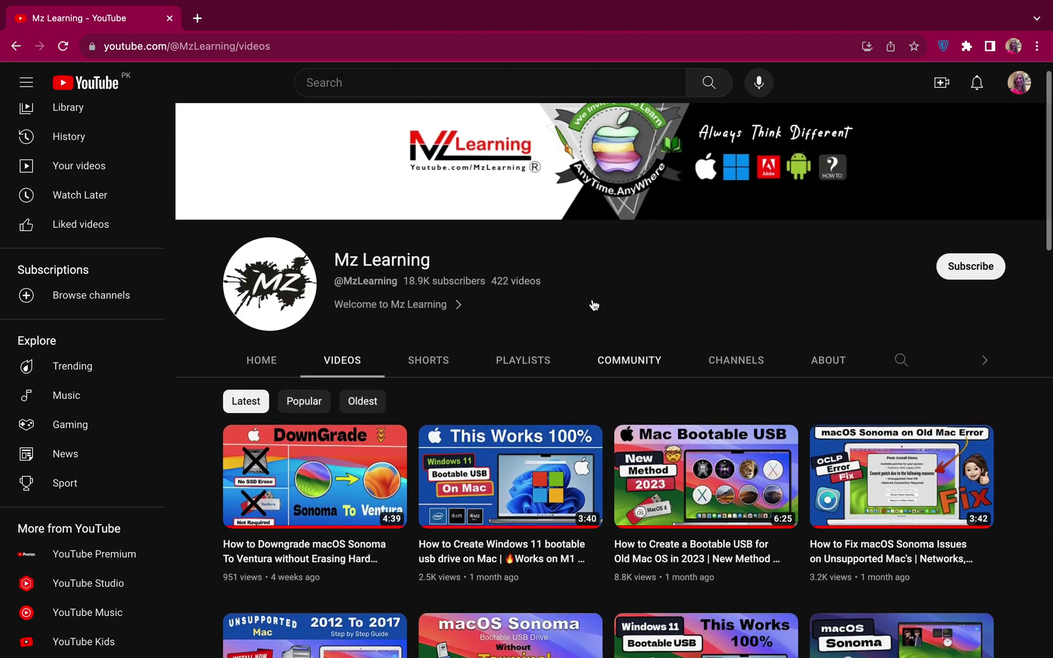
left_click(963, 284)
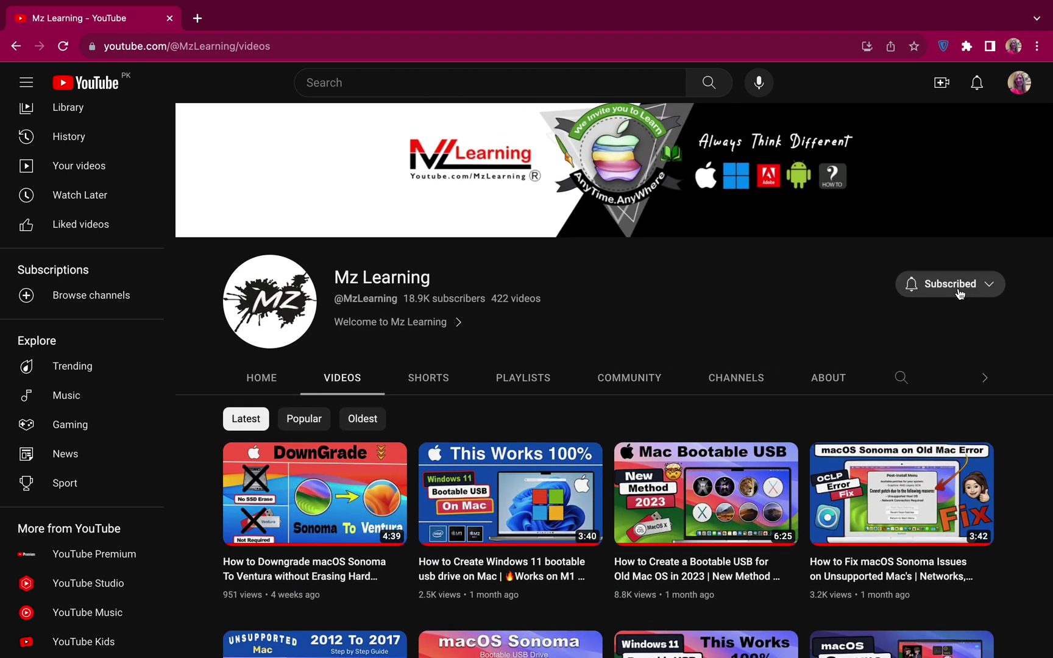
left_click(917, 287)
left_click(920, 317)
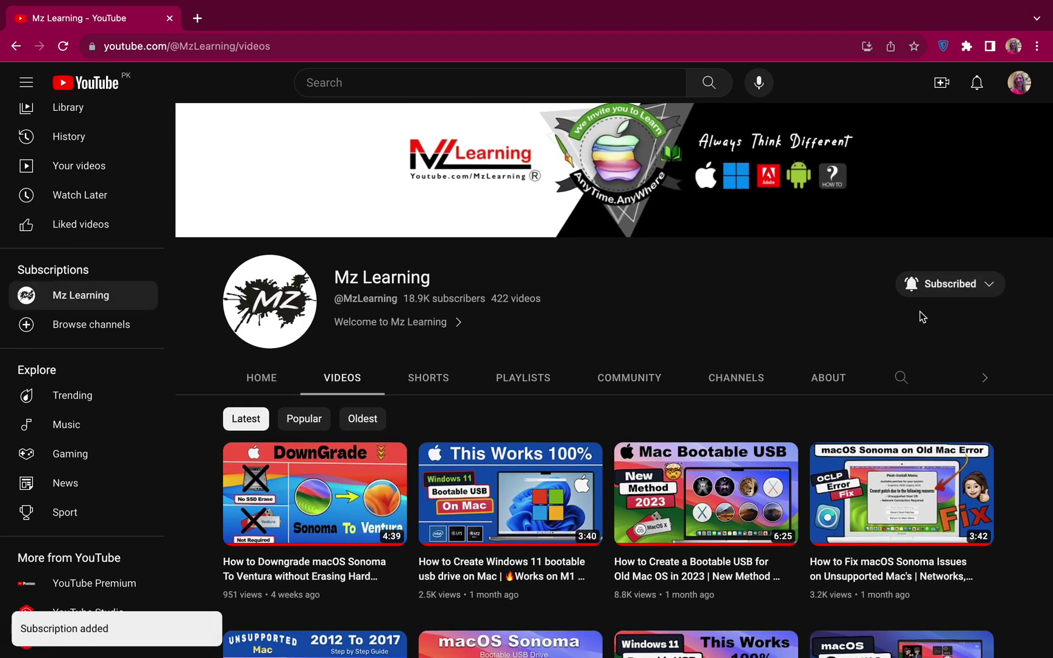